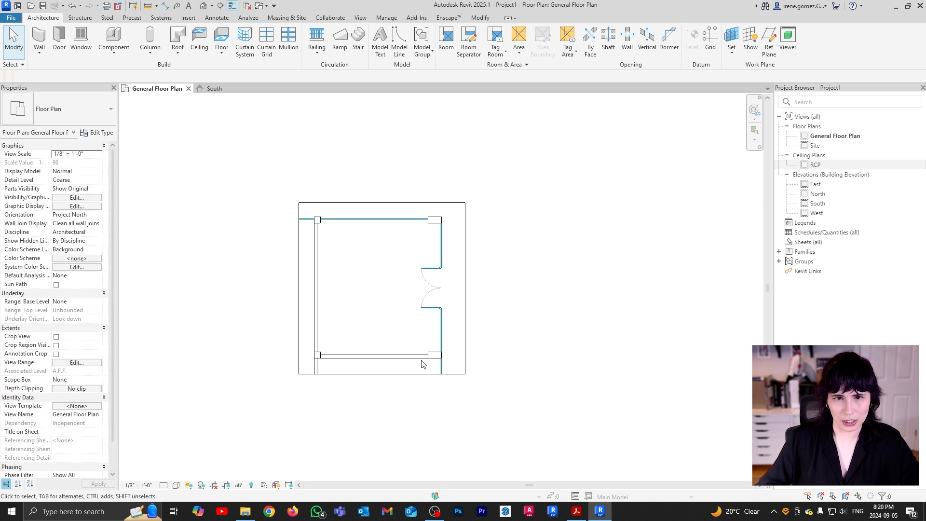
{"action": "scroll", "coordinate": [406, 346], "scroll_direction": "up", "scroll_amount": 2}
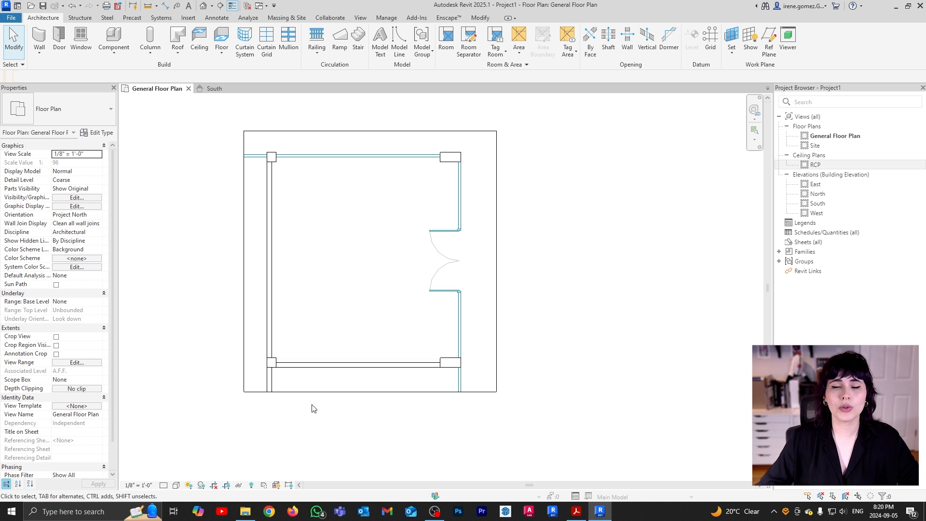
{"action": "scroll", "coordinate": [311, 409], "scroll_direction": "down", "scroll_amount": 2}
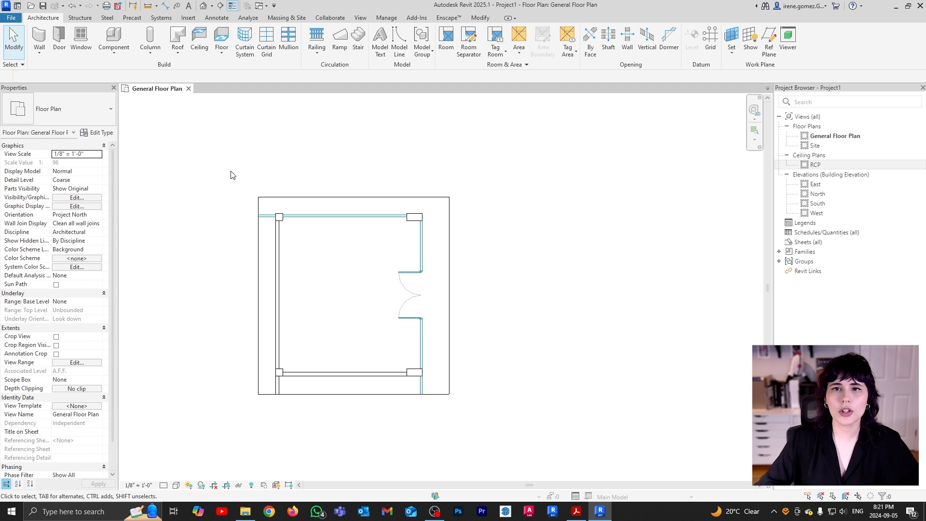
Open the default 3D view, tile it beside the General Floor Plan, and frame the imported plan in both views
{"action": "left_click", "coordinate": [203, 7]}
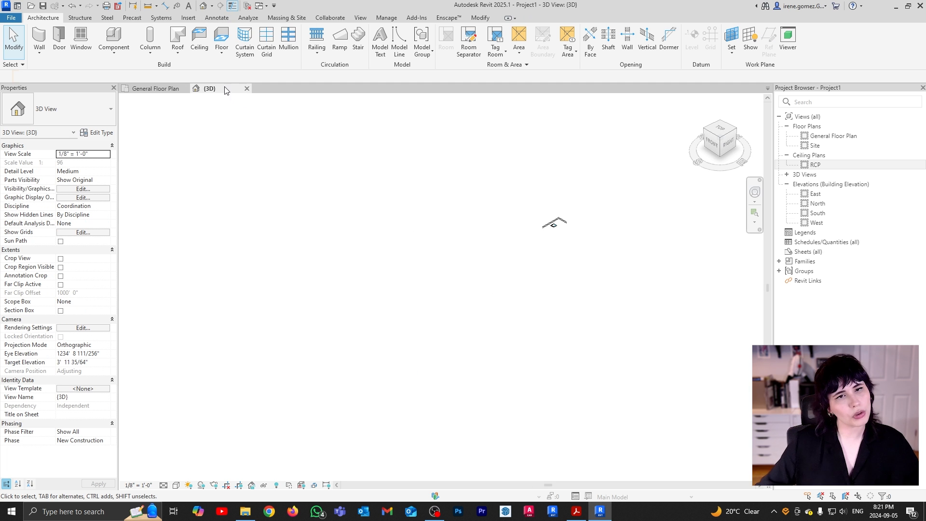
{"action": "left_click_drag", "start_coordinate": [225, 91], "coordinate": [769, 266]}
{"action": "left_click", "coordinate": [322, 300]}
{"action": "middle_click_drag", "start_coordinate": [245, 295], "coordinate": [103, 289]}
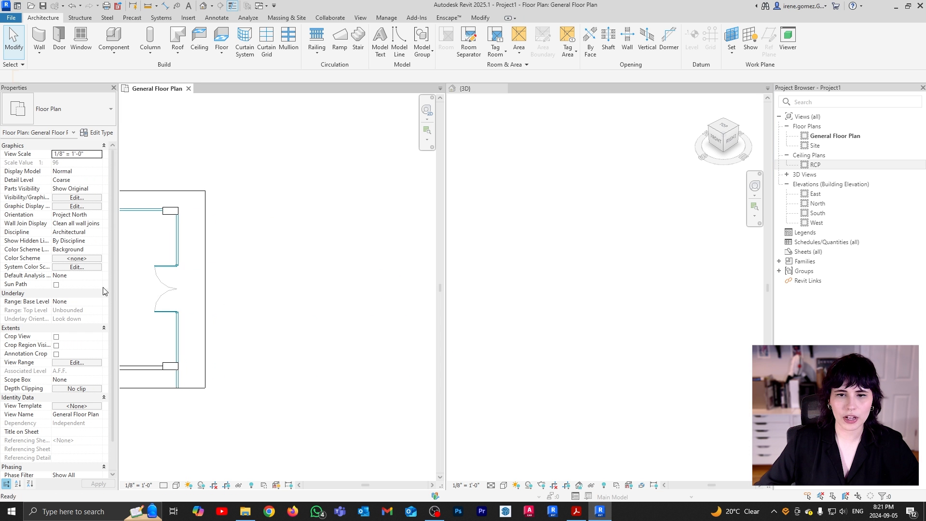
{"action": "scroll", "coordinate": [300, 300], "scroll_direction": "down", "scroll_amount": 3}
{"action": "left_click", "coordinate": [655, 308]}
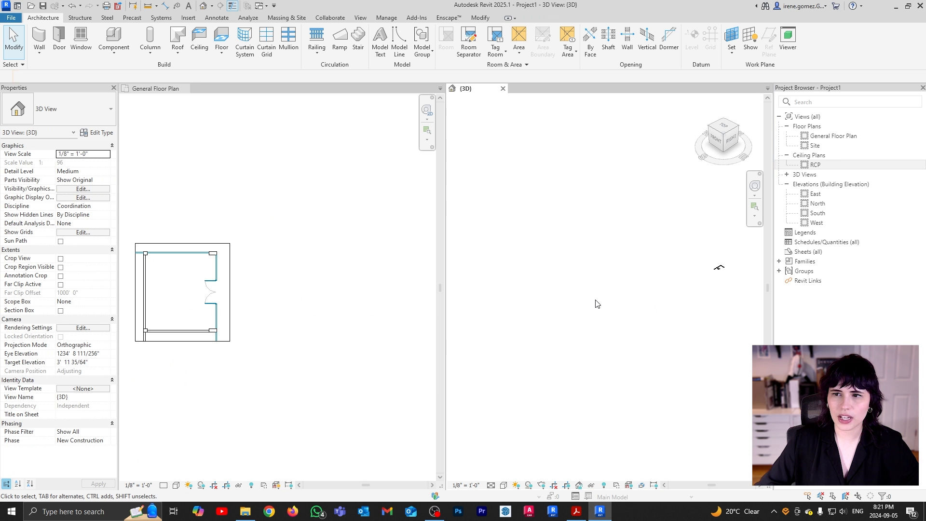
{"action": "scroll", "coordinate": [583, 288], "scroll_direction": "up", "scroll_amount": 5}
{"action": "scroll", "coordinate": [579, 262], "scroll_direction": "down", "scroll_amount": 5}
{"action": "scroll", "coordinate": [579, 262], "scroll_direction": "up", "scroll_amount": 2}
{"action": "middle_click_drag", "start_coordinate": [579, 263], "coordinate": [693, 337]}
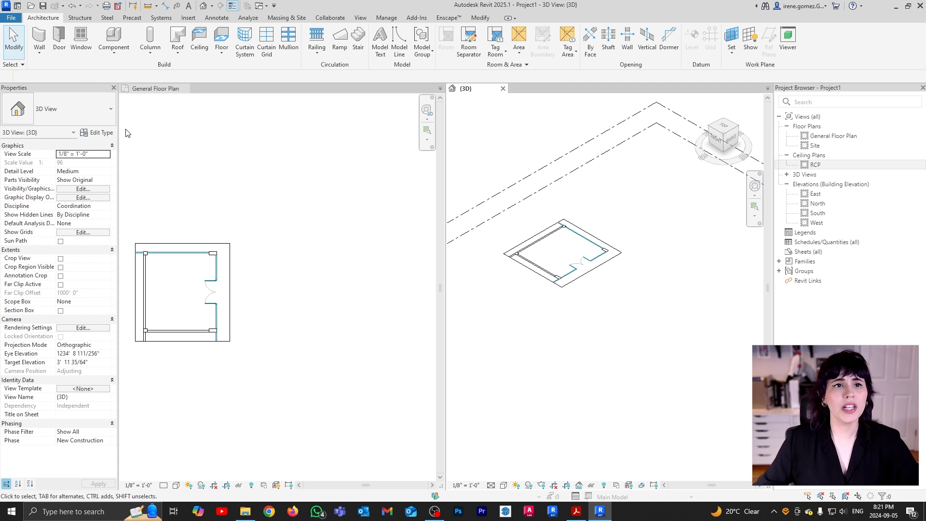
Draw a 20' vertical architectural wall of type Generic - 8" beside the imported plan, chained to a diagonal wall from its upper end
{"action": "left_click", "coordinate": [39, 57]}
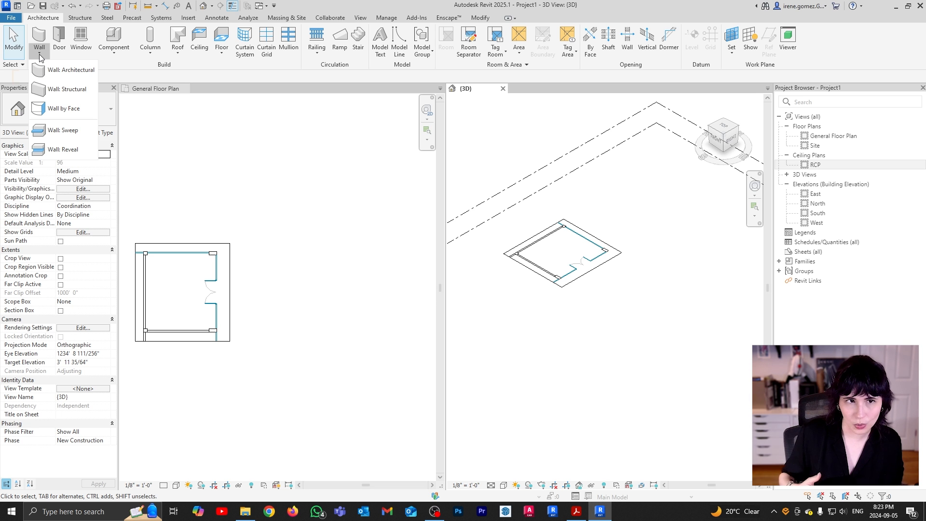
{"action": "left_click", "coordinate": [72, 73]}
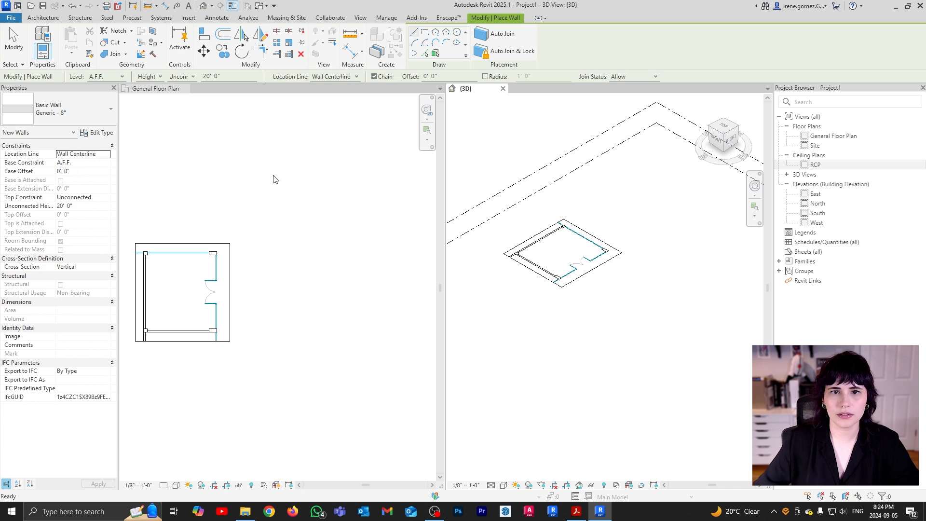
{"action": "left_click", "coordinate": [270, 195]}
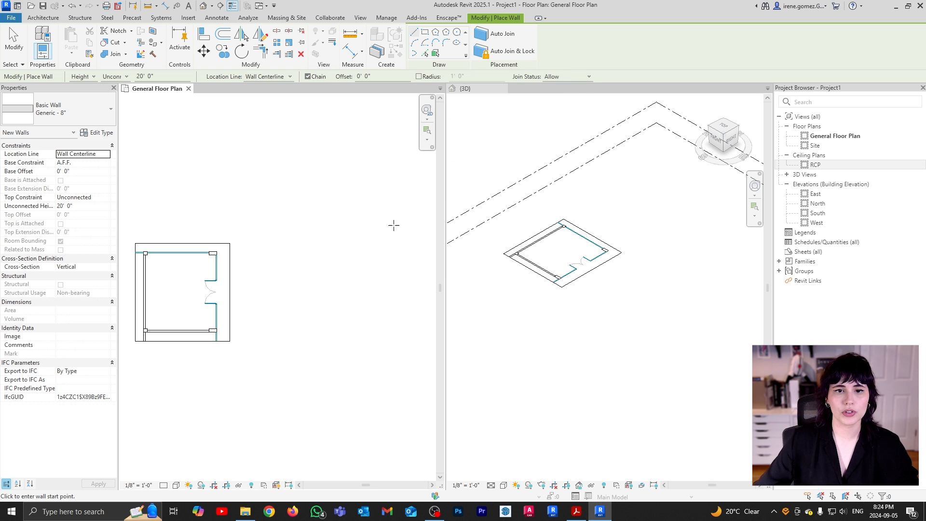
{"action": "left_click", "coordinate": [263, 323]}
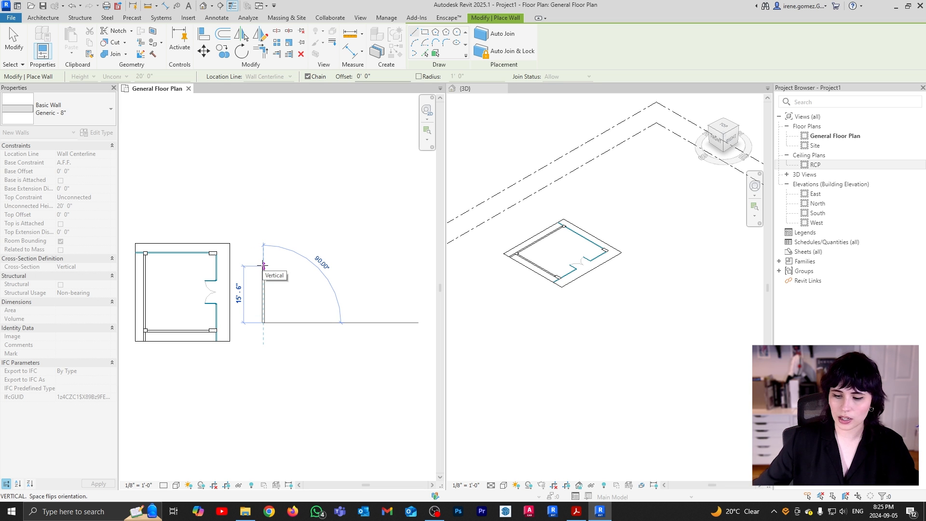
{"action": "type", "text": "20"}
{"action": "key", "text": "Return"}
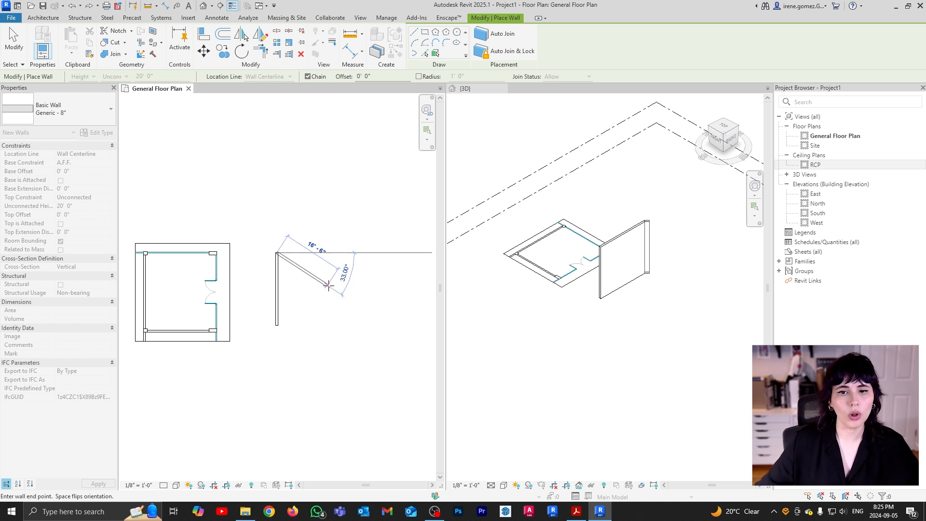
{"action": "left_click", "coordinate": [322, 216]}
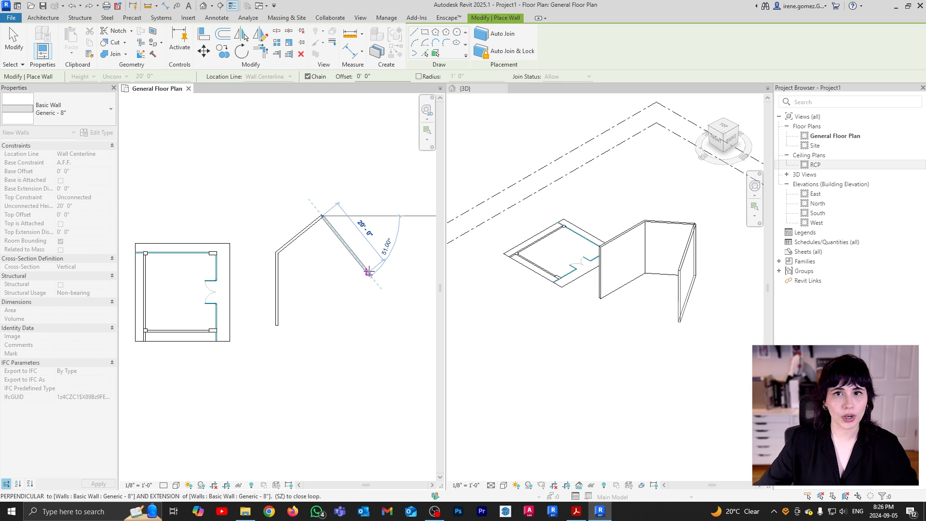
{"action": "key", "text": "Escape"}
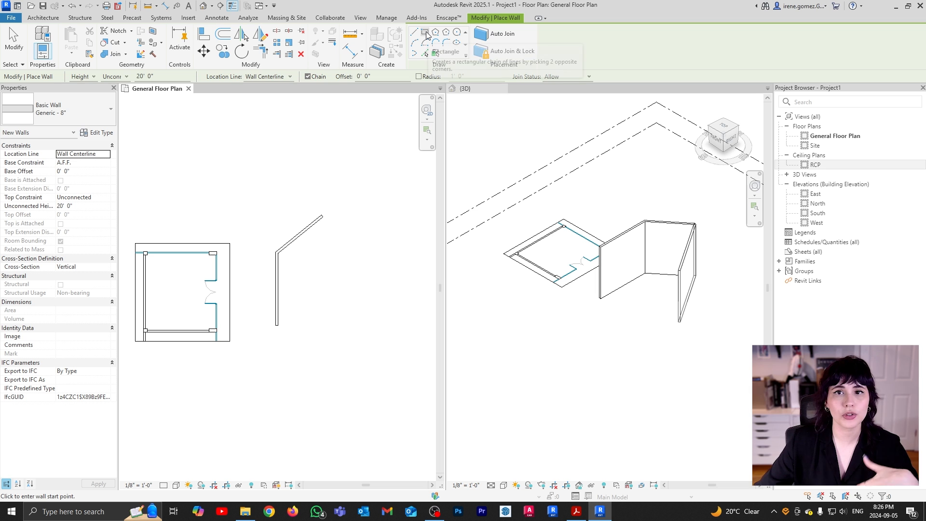
Draw a rectangle of Generic - 8" walls about 23' by 15'-6" above the diagonal wall in the floor plan
{"action": "key", "text": "Escape"}
{"action": "left_click", "coordinate": [220, 195]}
{"action": "left_click", "coordinate": [306, 139]}
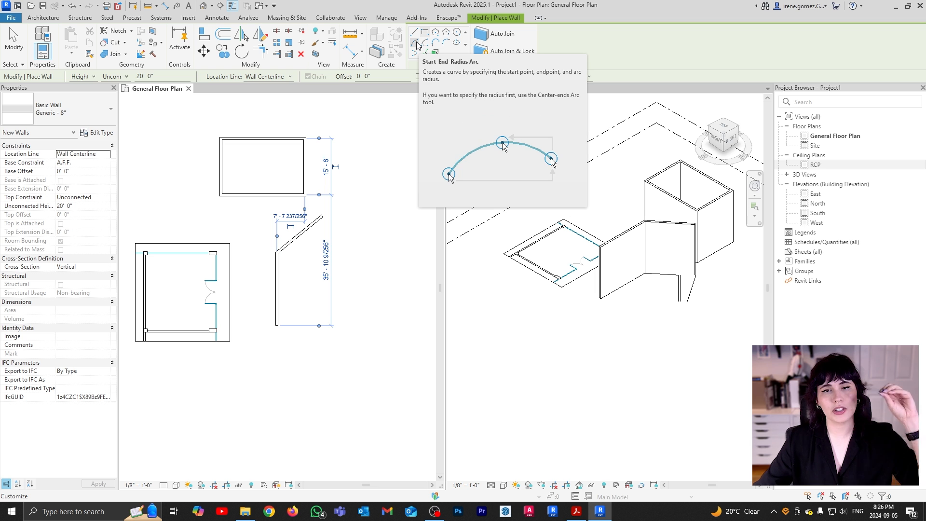
Draw a downward-curving Generic - 8" wall below the vertical wall with the Start-End-Radius Arc tool
{"action": "left_click", "coordinate": [416, 46]}
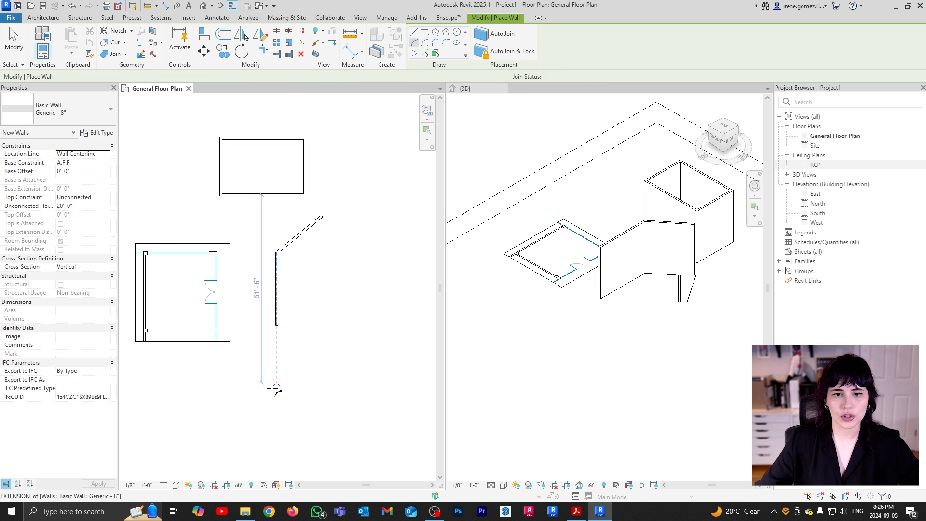
{"action": "left_click", "coordinate": [251, 391]}
{"action": "left_click", "coordinate": [360, 391]}
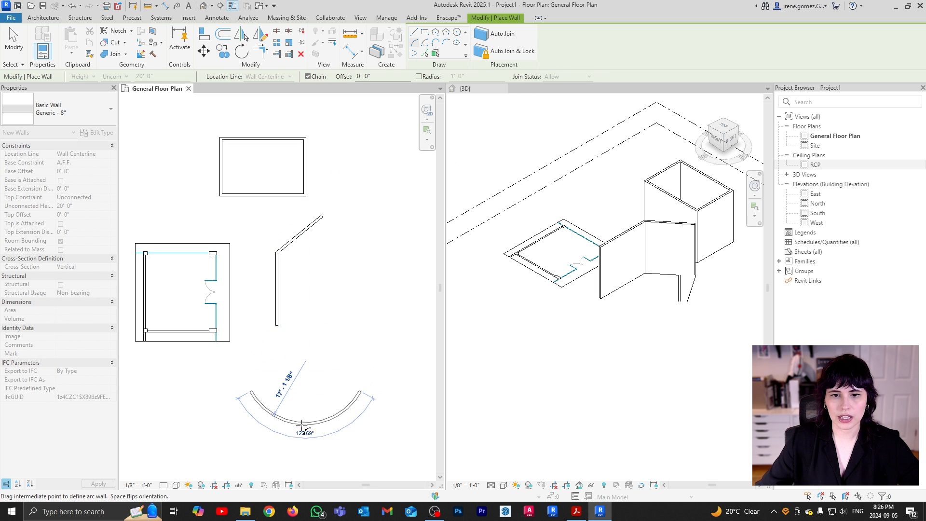
{"action": "left_click", "coordinate": [305, 431]}
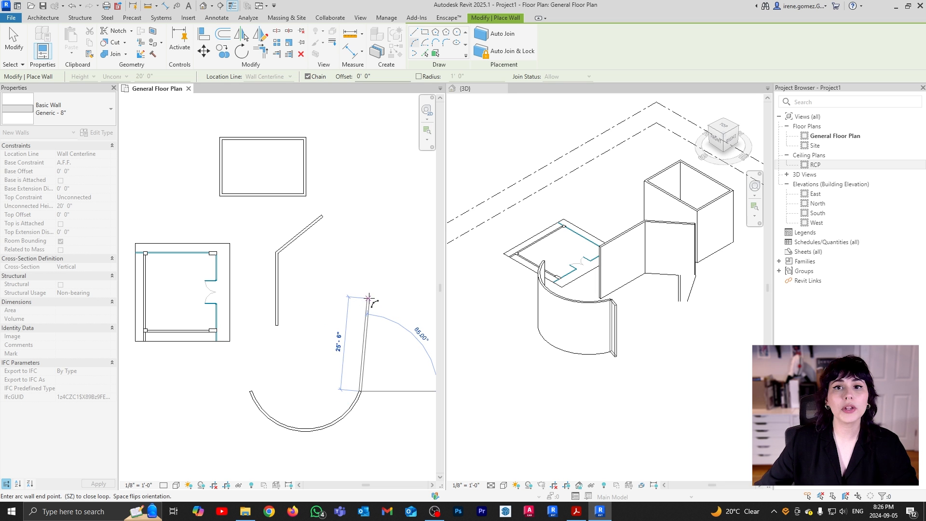
Create a wall from the imported plan's left wall line with Pick Lines, and undo it
{"action": "left_click", "coordinate": [425, 54]}
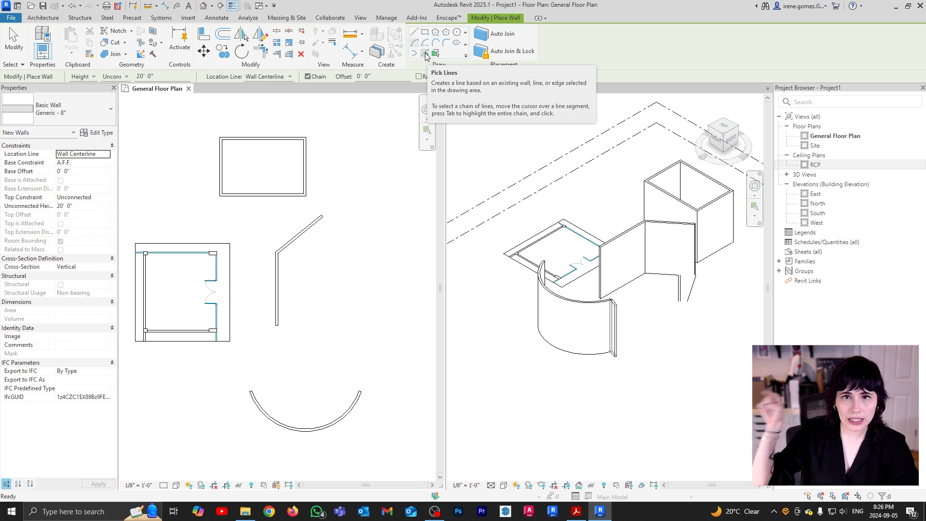
{"action": "left_click", "coordinate": [426, 56]}
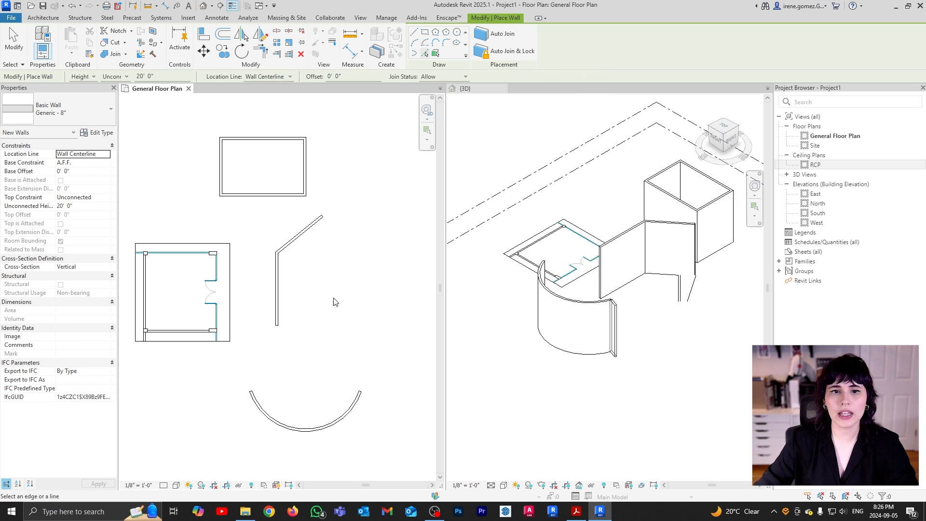
{"action": "middle_click_drag", "start_coordinate": [118, 314], "coordinate": [217, 301]}
{"action": "scroll", "coordinate": [243, 286], "scroll_direction": "up", "scroll_amount": 2}
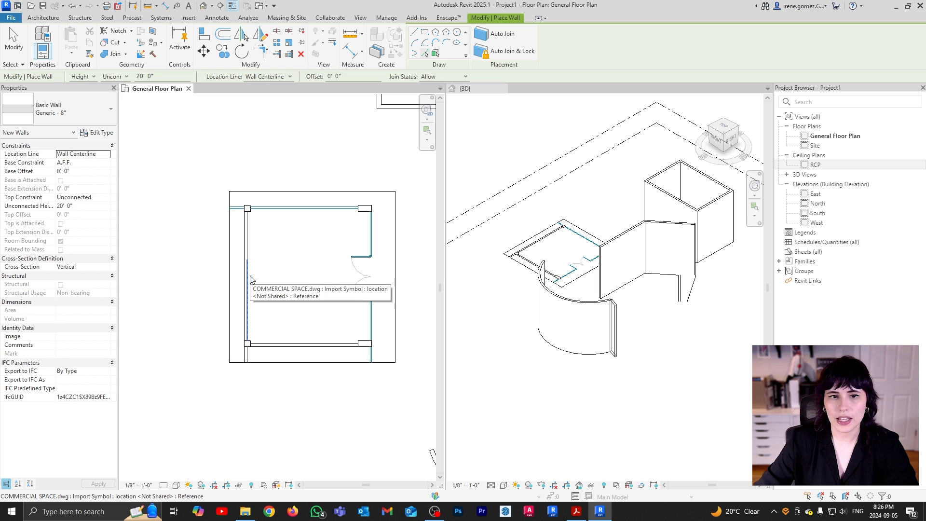
{"action": "left_click", "coordinate": [251, 280]}
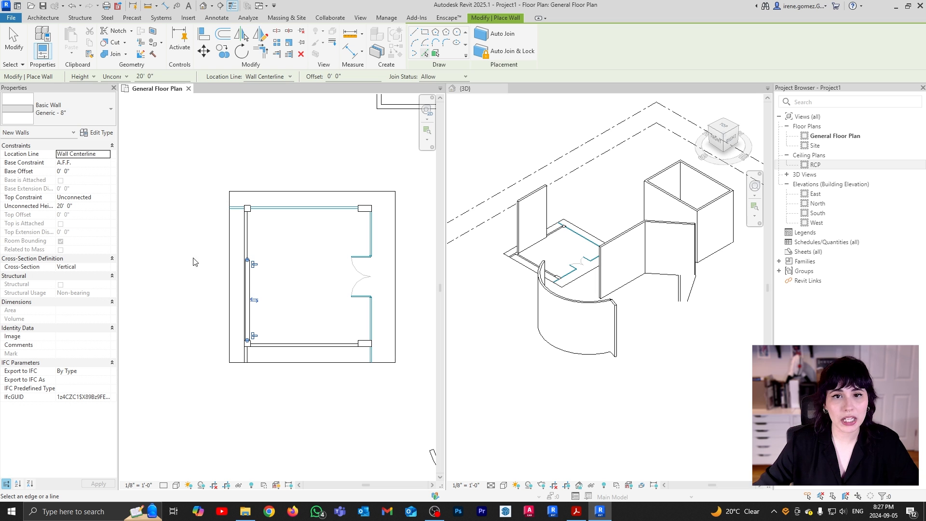
{"action": "key", "text": "ctrl+z"}
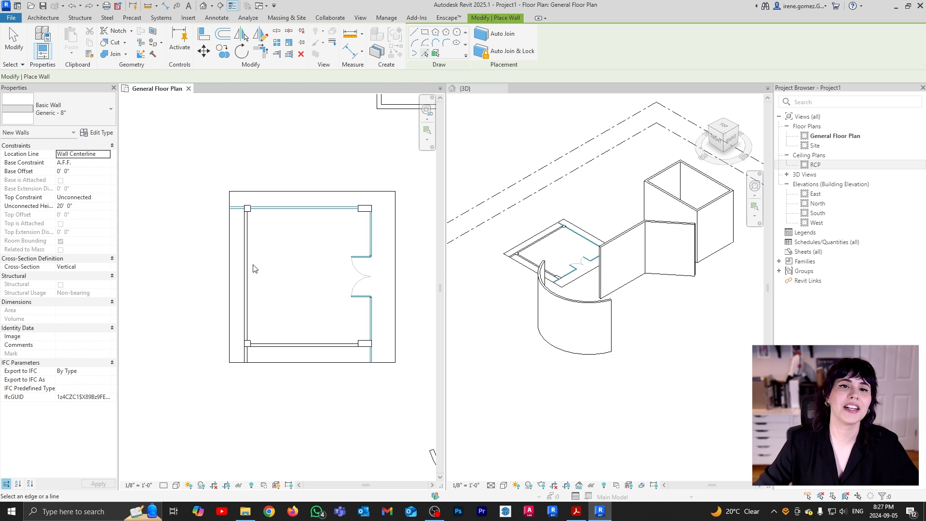
{"action": "scroll", "coordinate": [567, 311], "scroll_direction": "down", "scroll_amount": 2}
{"action": "middle_click_drag", "start_coordinate": [667, 319], "coordinate": [621, 340]}
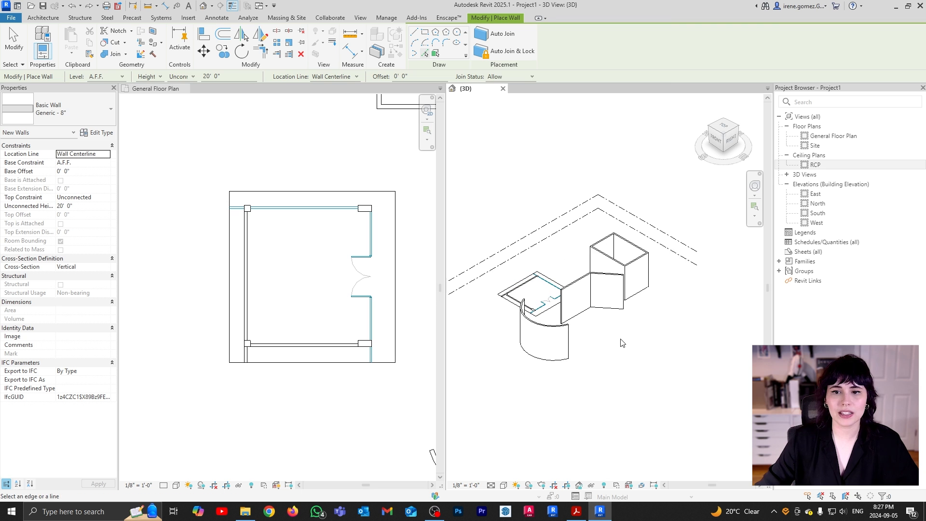
{"action": "left_click", "coordinate": [314, 320]}
{"action": "scroll", "coordinate": [209, 304], "scroll_direction": "down", "scroll_amount": 4}
{"action": "scroll", "coordinate": [225, 303], "scroll_direction": "down", "scroll_amount": 1}
{"action": "scroll", "coordinate": [233, 285], "scroll_direction": "up", "scroll_amount": 3}
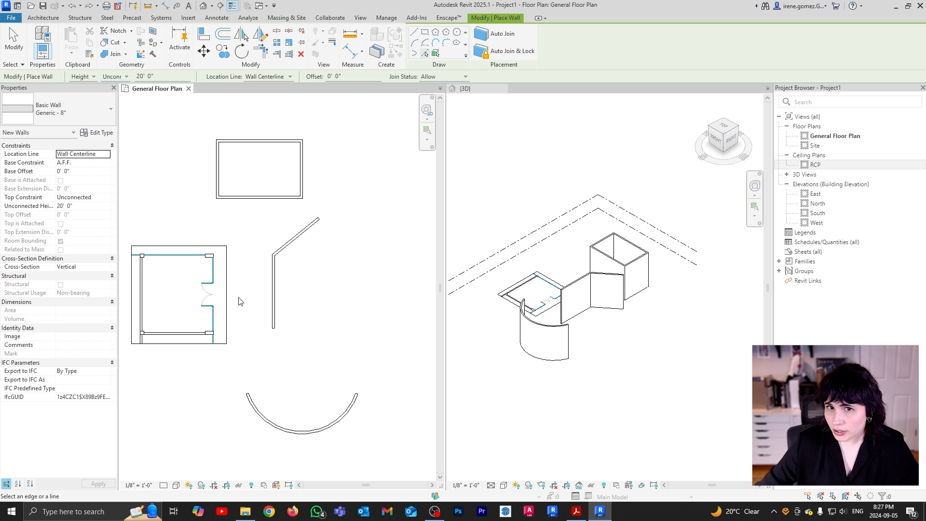
{"action": "scroll", "coordinate": [268, 309], "scroll_direction": "down", "scroll_amount": 2}
{"action": "scroll", "coordinate": [266, 308], "scroll_direction": "up", "scroll_amount": 3}
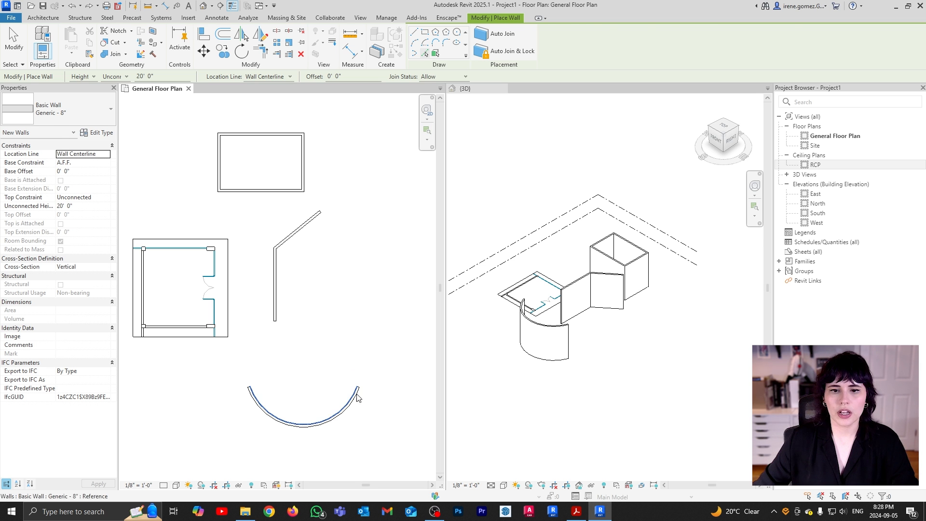
Delete the vertical, diagonal and curved walls from the floor plan, leaving out the rectangle of walls
{"action": "key", "text": "Escape"}
{"action": "key", "text": "Escape"}
{"action": "left_click_drag", "start_coordinate": [366, 437], "coordinate": [254, 126]}
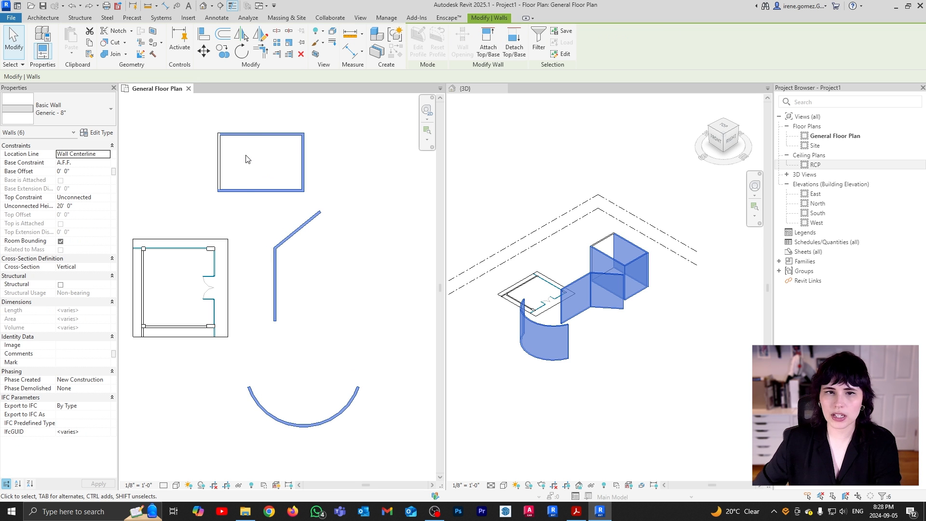
{"action": "left_click", "coordinate": [330, 268]}
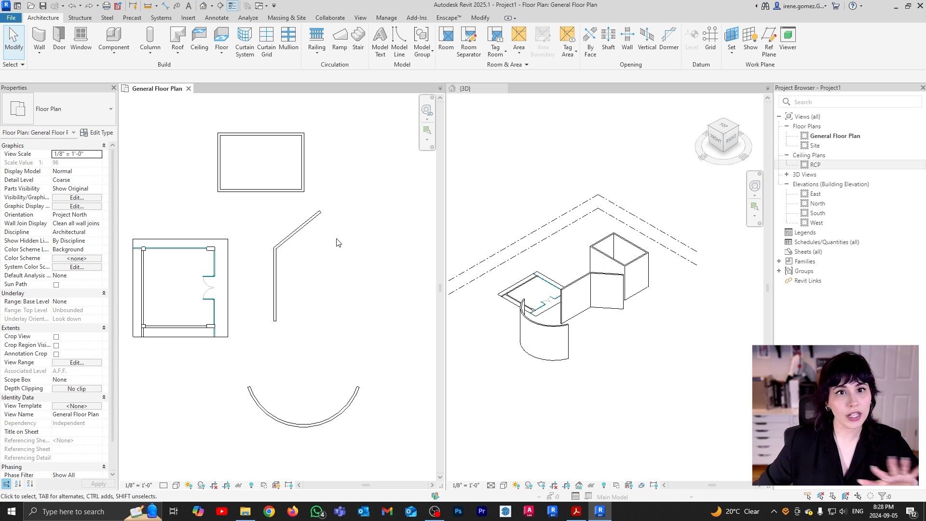
{"action": "left_click_drag", "start_coordinate": [374, 443], "coordinate": [268, 227]}
{"action": "key", "text": "Delete"}
Select individual walls of the rectangle, try a window selection over its upper-left corner, and clear the selection
{"action": "scroll", "coordinate": [235, 121], "scroll_direction": "up", "scroll_amount": 1}
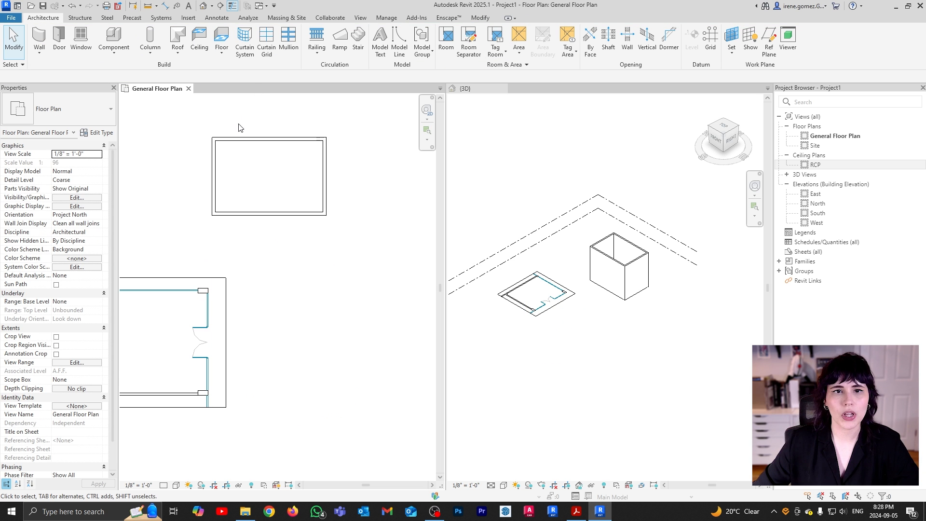
{"action": "left_click", "coordinate": [216, 181]}
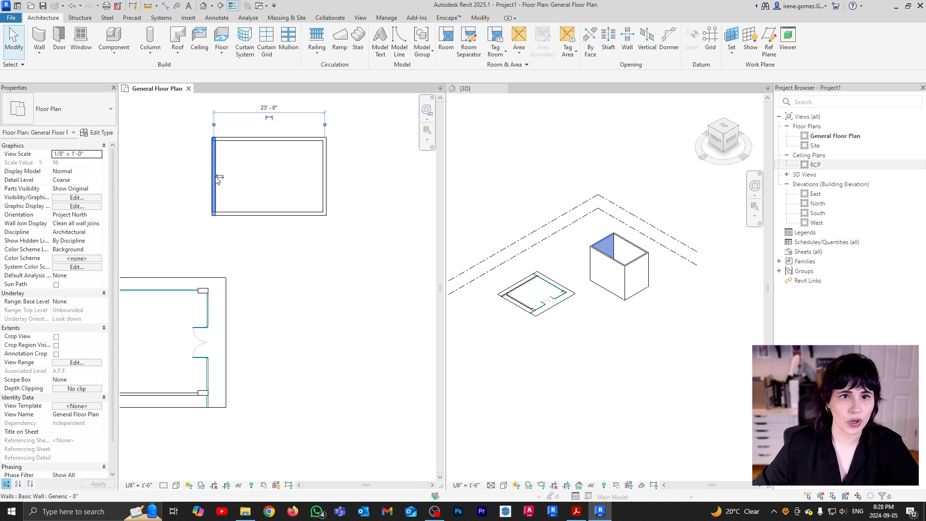
{"action": "left_click", "coordinate": [273, 215]}
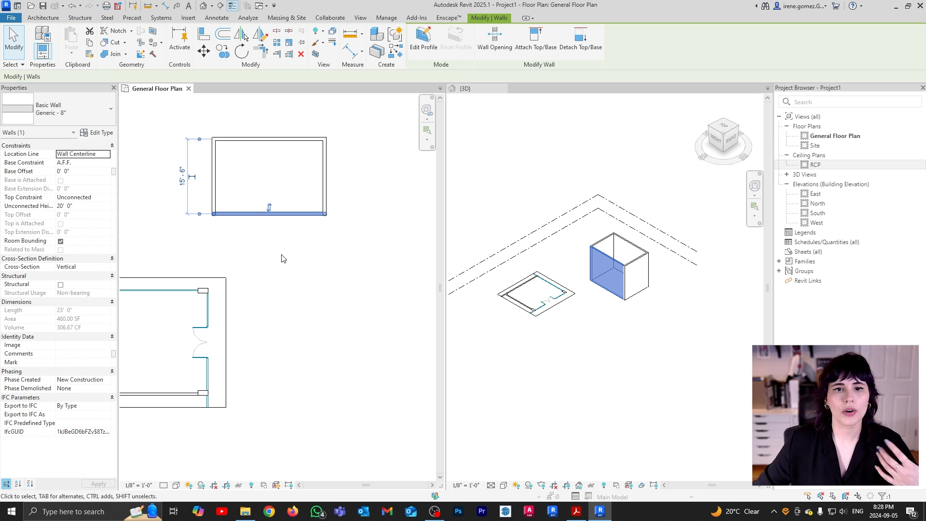
{"action": "middle_click_drag", "start_coordinate": [275, 263], "coordinate": [324, 290]}
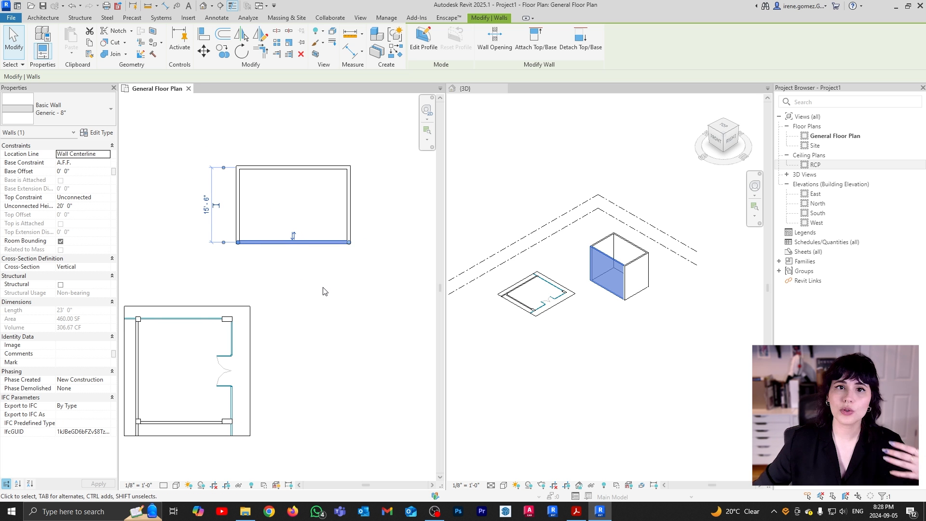
{"action": "scroll", "coordinate": [324, 292], "scroll_direction": "down", "scroll_amount": 1}
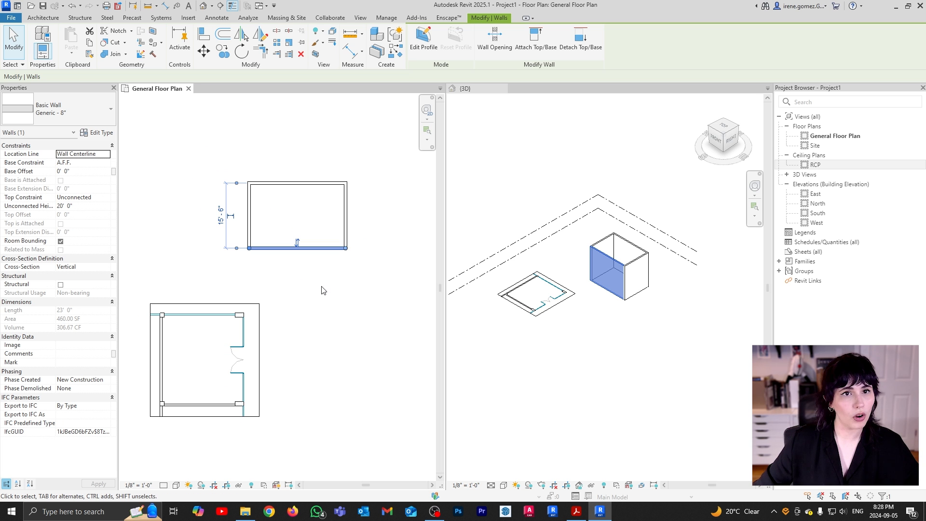
{"action": "left_click_drag", "start_coordinate": [150, 120], "coordinate": [281, 219]}
{"action": "left_click", "coordinate": [369, 277]}
Select the whole chain of connected walls forming the rectangle and delete it from the floor plan
{"action": "left_click", "coordinate": [294, 249]}
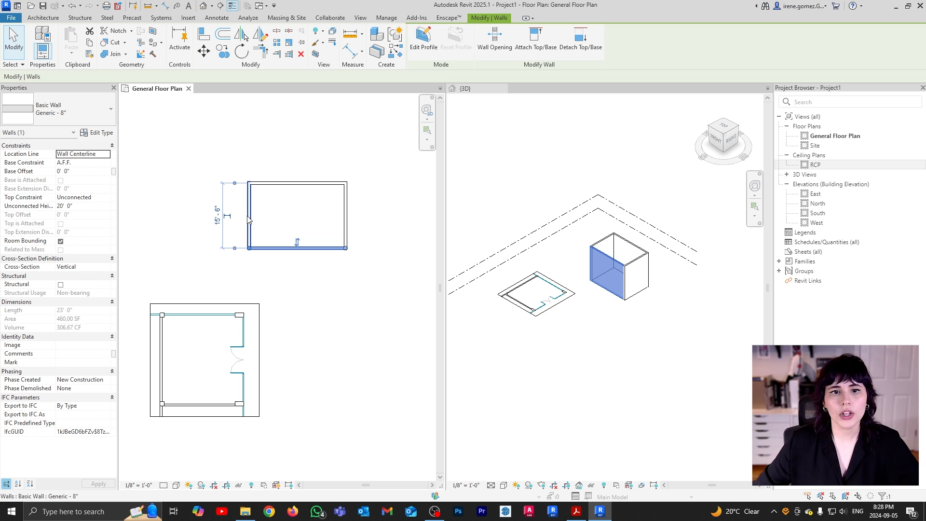
{"action": "left_click", "coordinate": [275, 258]}
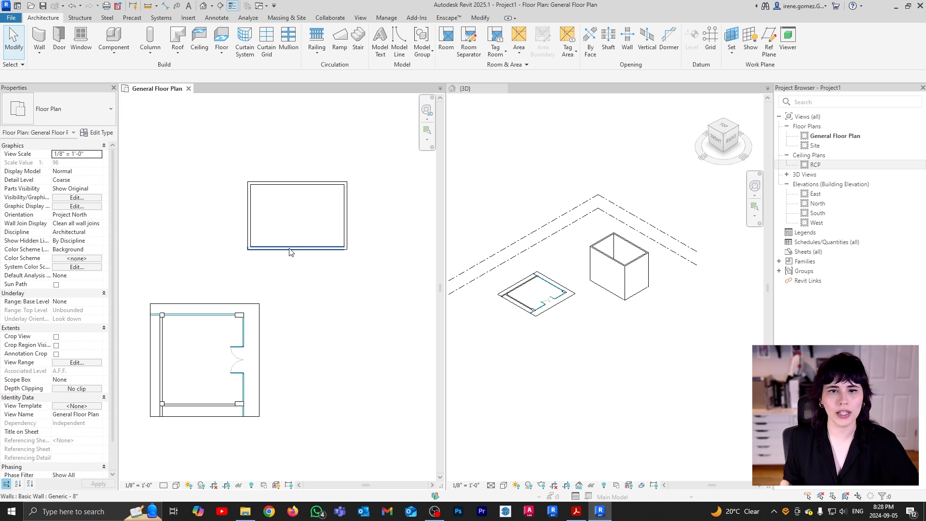
{"action": "key", "text": "Tab"}
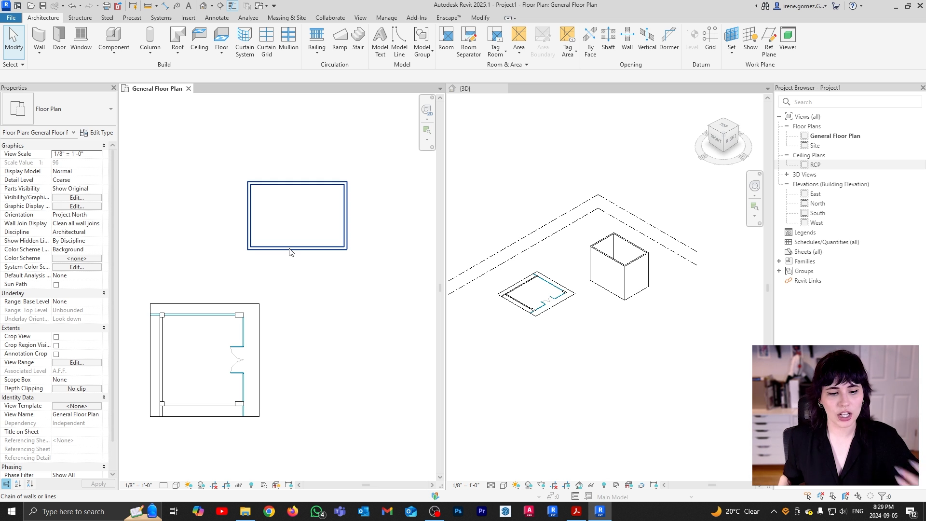
{"action": "key", "text": "Tab"}
{"action": "key", "text": "Tab"}
{"action": "key", "text": "Tab"}
{"action": "key", "text": "Tab"}
{"action": "key", "text": "Tab"}
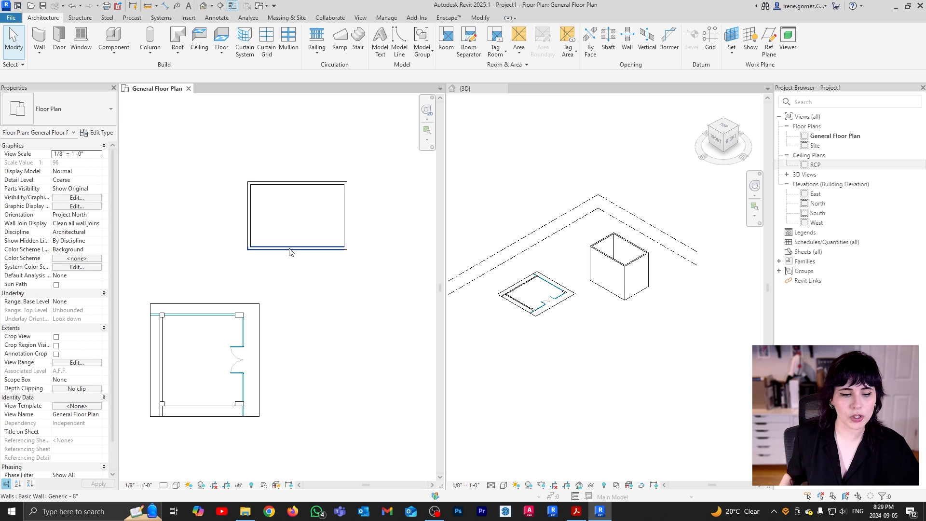
{"action": "key", "text": "Tab"}
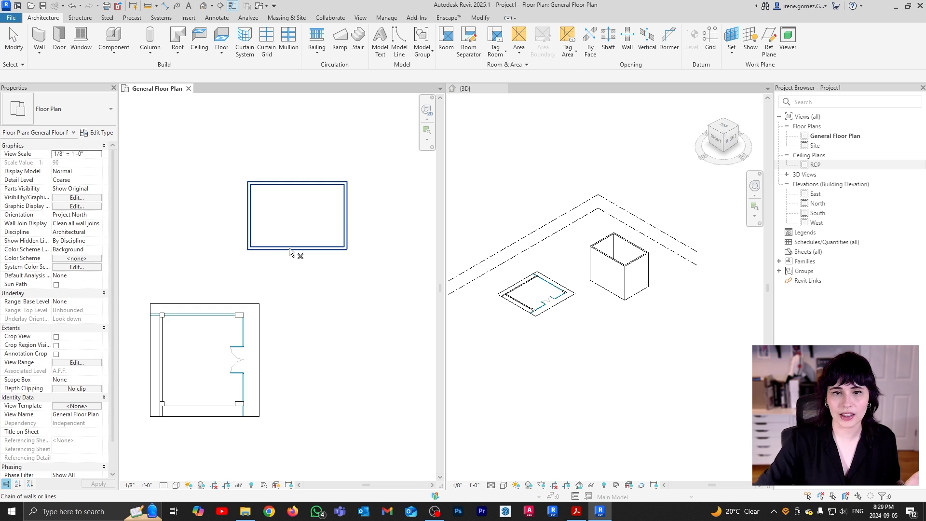
{"action": "left_click", "coordinate": [290, 251]}
{"action": "key", "text": "Delete"}
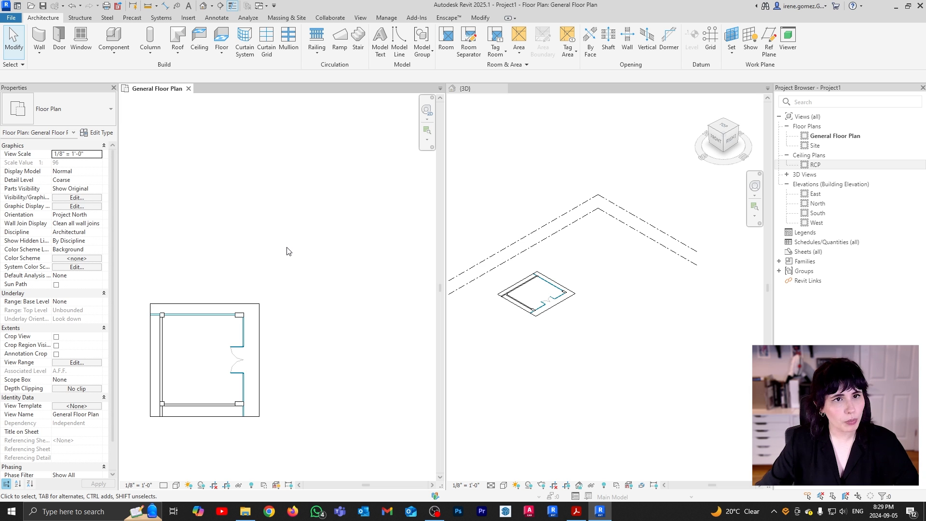
Start a Generic - 8" wall with its height up to level U/S and its location line on Finish Face: Interior
{"action": "key", "text": "w"}
{"action": "key", "text": "a"}
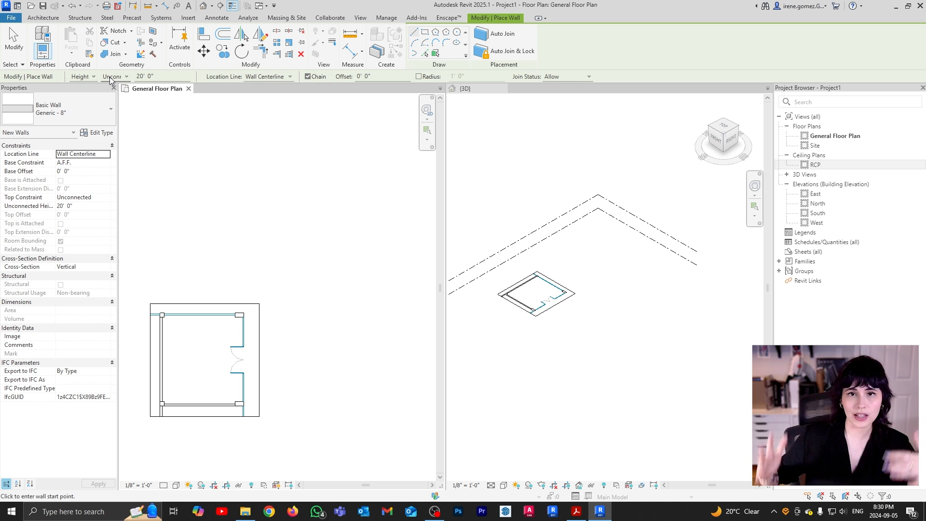
{"action": "left_click", "coordinate": [126, 77]}
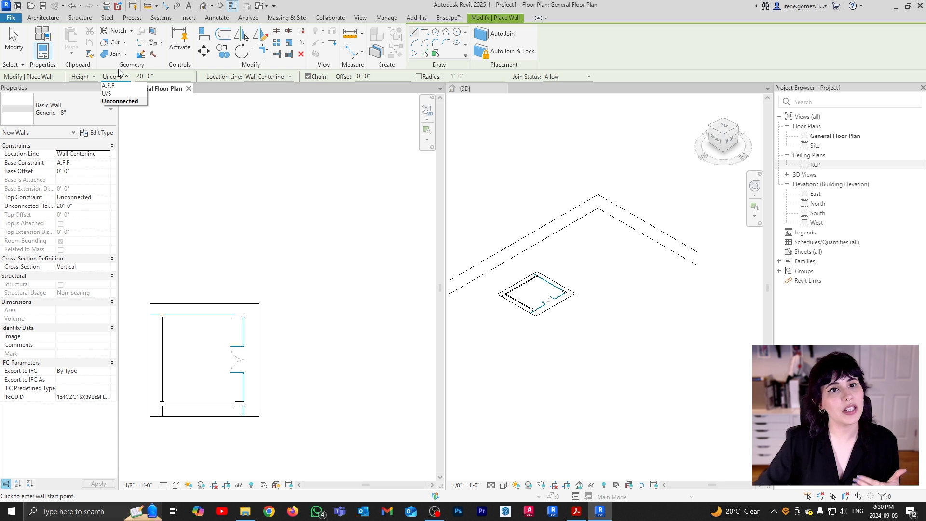
{"action": "left_click", "coordinate": [120, 95]}
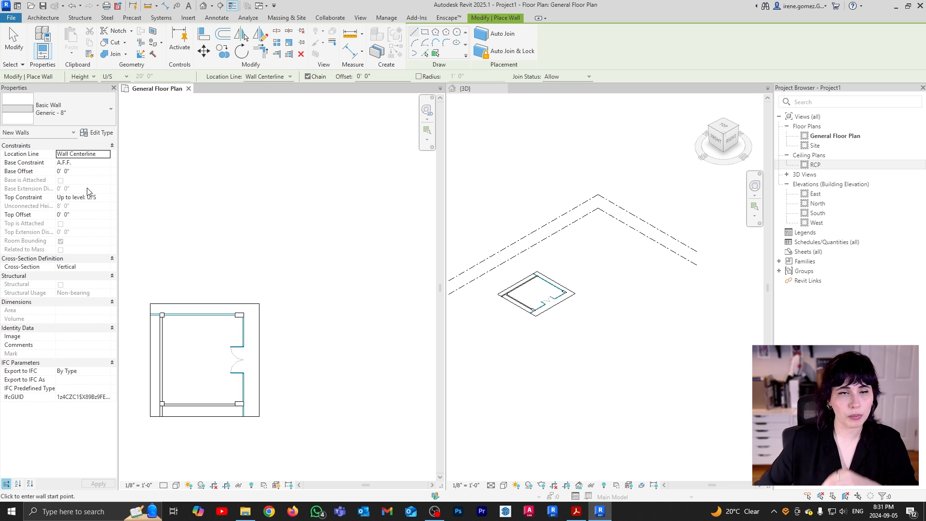
{"action": "left_click", "coordinate": [285, 77]}
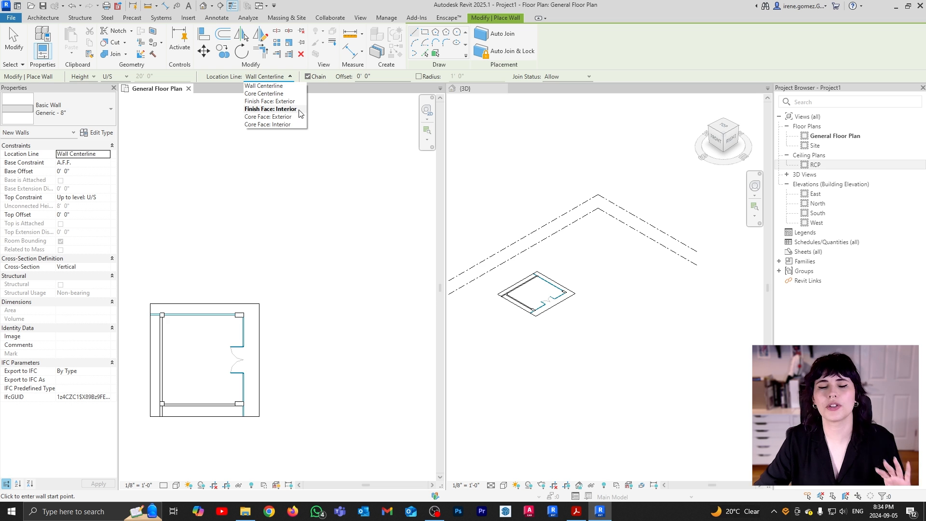
{"action": "left_click", "coordinate": [299, 110]}
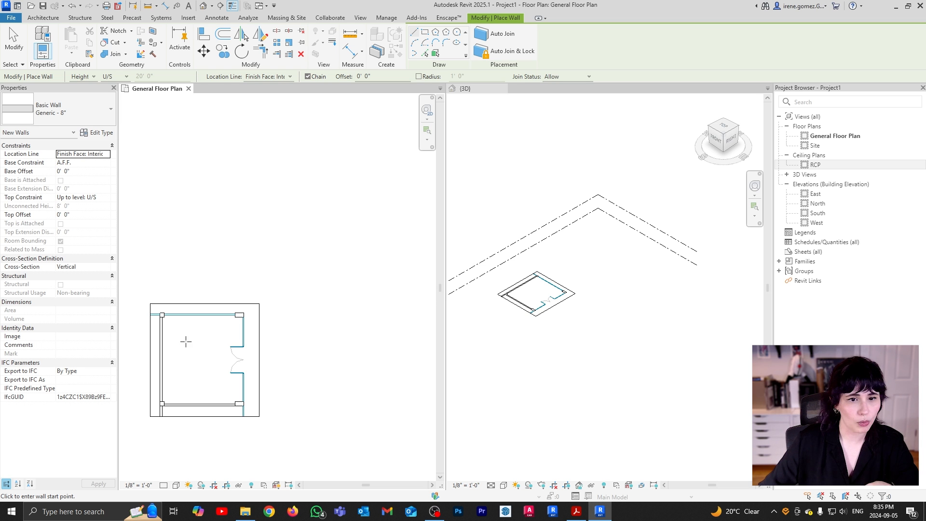
Draw the lower wall about 17' 5" long from the lower-right column along the imported line to the left wall's inner face
{"action": "scroll", "coordinate": [289, 271], "scroll_direction": "up", "scroll_amount": 4}
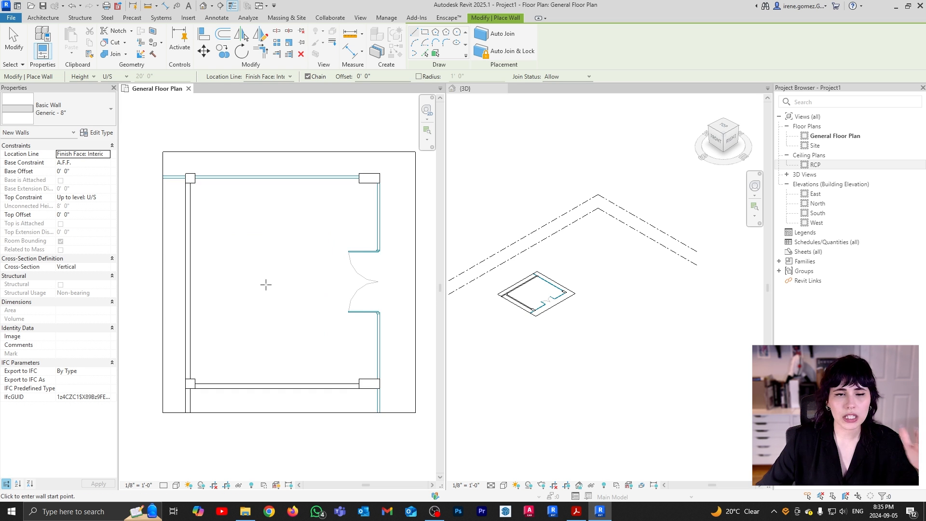
{"action": "scroll", "coordinate": [265, 283], "scroll_direction": "up", "scroll_amount": 1}
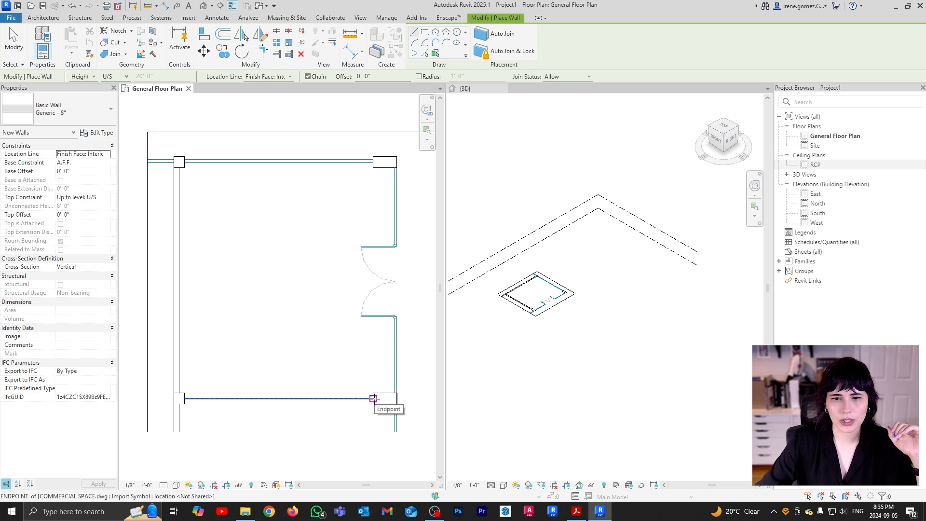
{"action": "scroll", "coordinate": [362, 354], "scroll_direction": "up", "scroll_amount": 4}
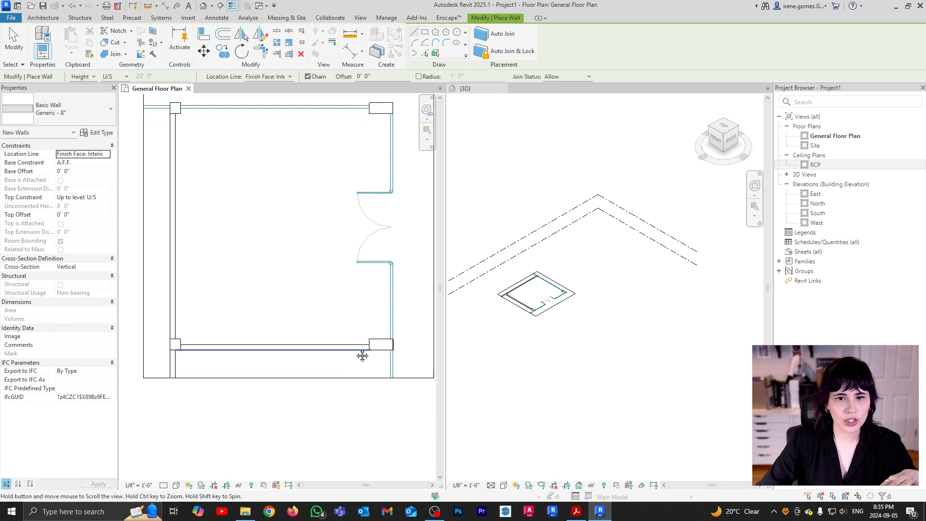
{"action": "scroll", "coordinate": [376, 345], "scroll_direction": "down", "scroll_amount": 2}
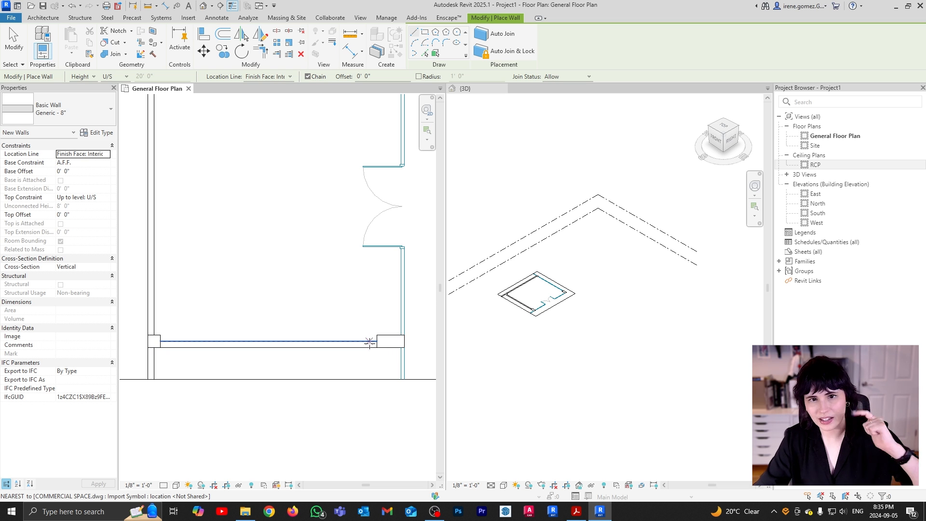
{"action": "left_click", "coordinate": [377, 341]}
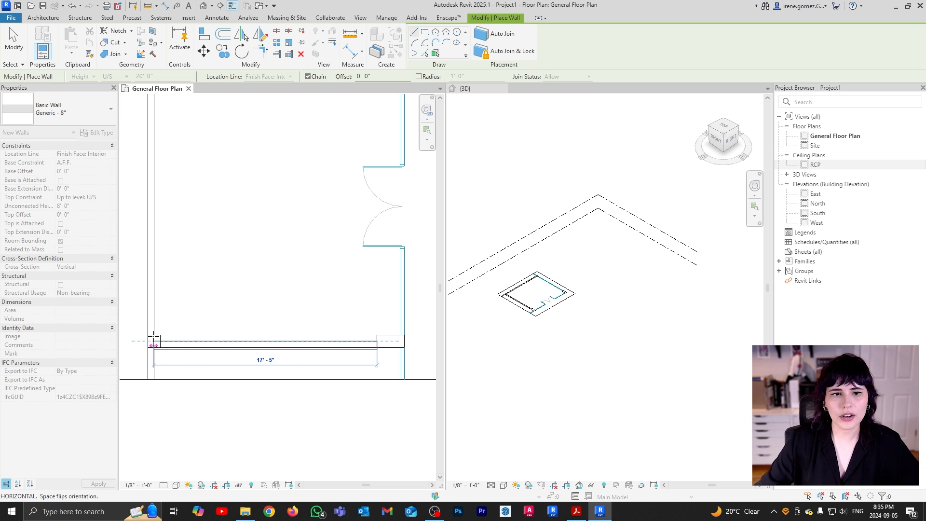
{"action": "mouse_move", "coordinate": [205, 343]}
{"action": "middle_mouse_down"}
{"action": "mouse_move", "coordinate": [313, 346]}
{"action": "mouse_move", "coordinate": [223, 345]}
{"action": "middle_mouse_up"}
{"action": "scroll", "coordinate": [322, 347], "scroll_direction": "up", "scroll_amount": 4}
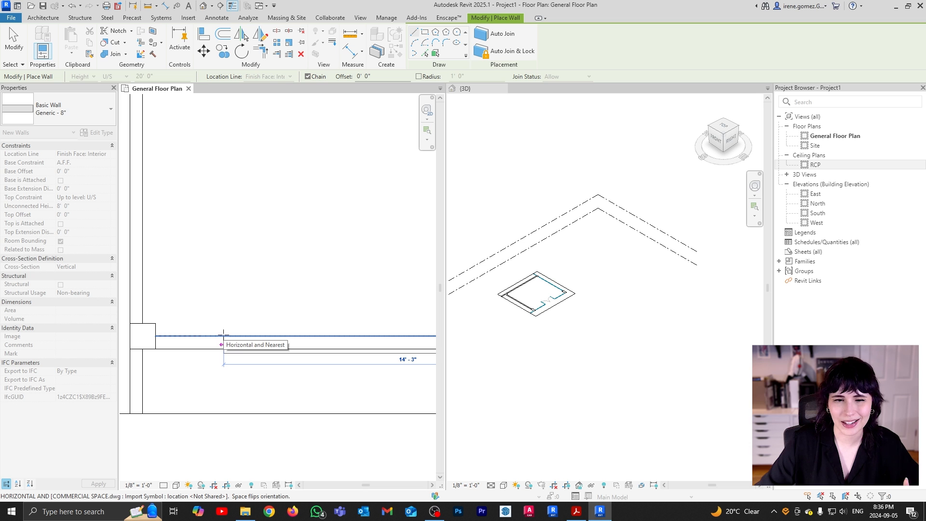
{"action": "scroll", "coordinate": [223, 334], "scroll_direction": "down", "scroll_amount": 2}
{"action": "middle_click_drag", "start_coordinate": [214, 342], "coordinate": [292, 336]}
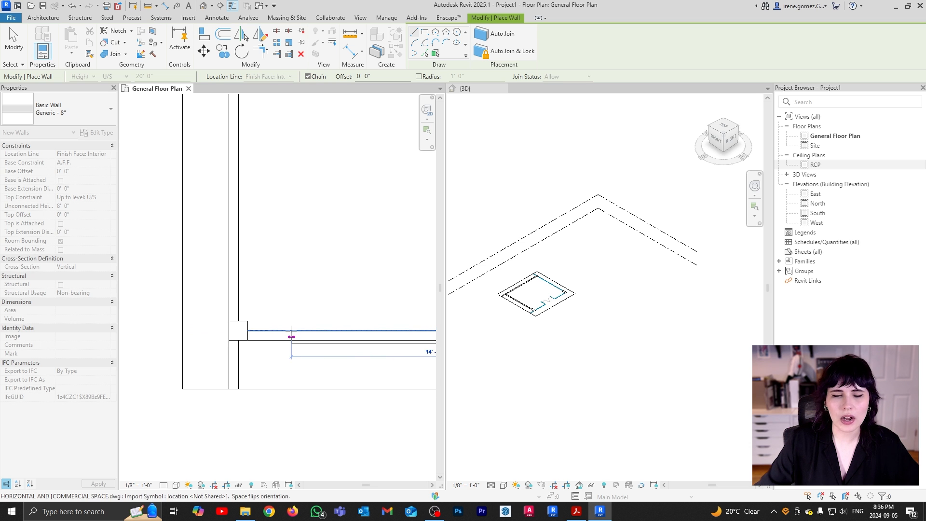
{"action": "scroll", "coordinate": [251, 328], "scroll_direction": "up", "scroll_amount": 2}
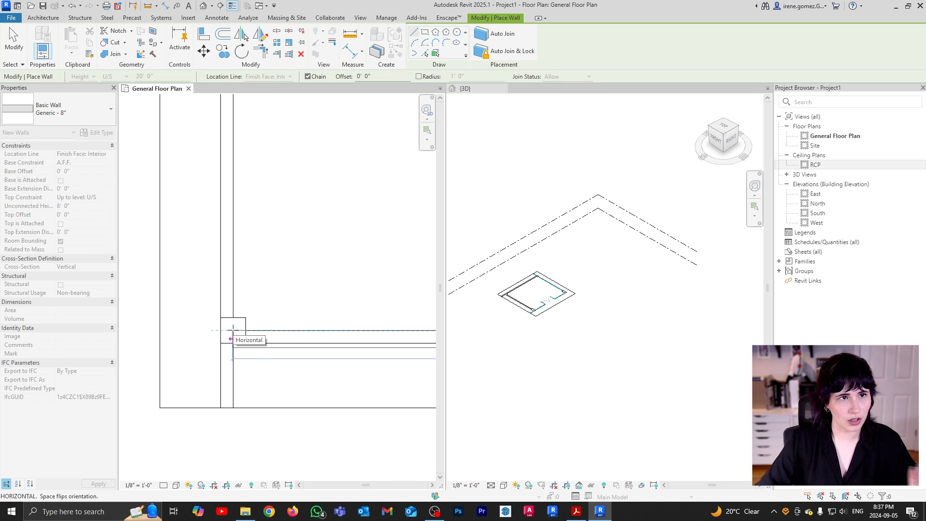
{"action": "left_click", "coordinate": [233, 330]}
Draw the left wall upward along the imported plan's inner wall line to the upper-left column
{"action": "middle_click_drag", "start_coordinate": [234, 195], "coordinate": [231, 217]}
{"action": "scroll", "coordinate": [231, 333], "scroll_direction": "up", "scroll_amount": 2}
{"action": "scroll", "coordinate": [223, 321], "scroll_direction": "up", "scroll_amount": 4}
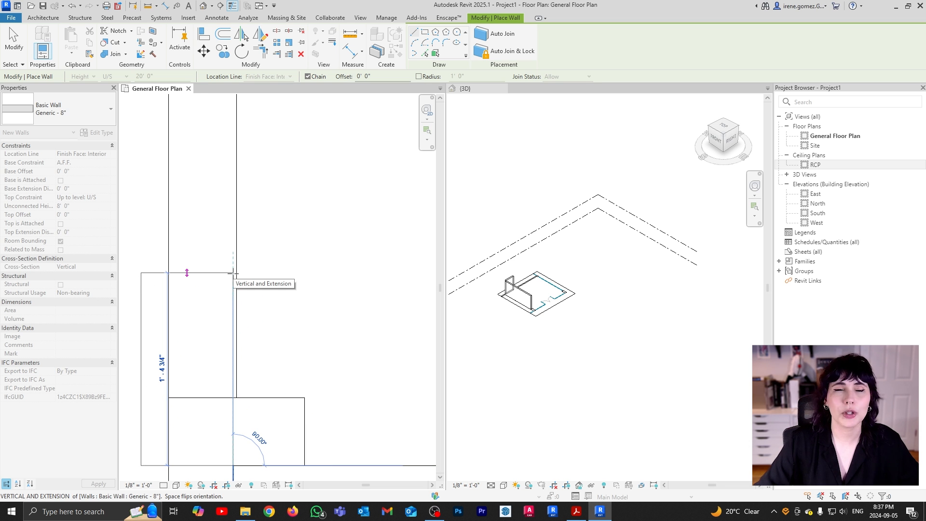
{"action": "scroll", "coordinate": [233, 272], "scroll_direction": "down", "scroll_amount": 6}
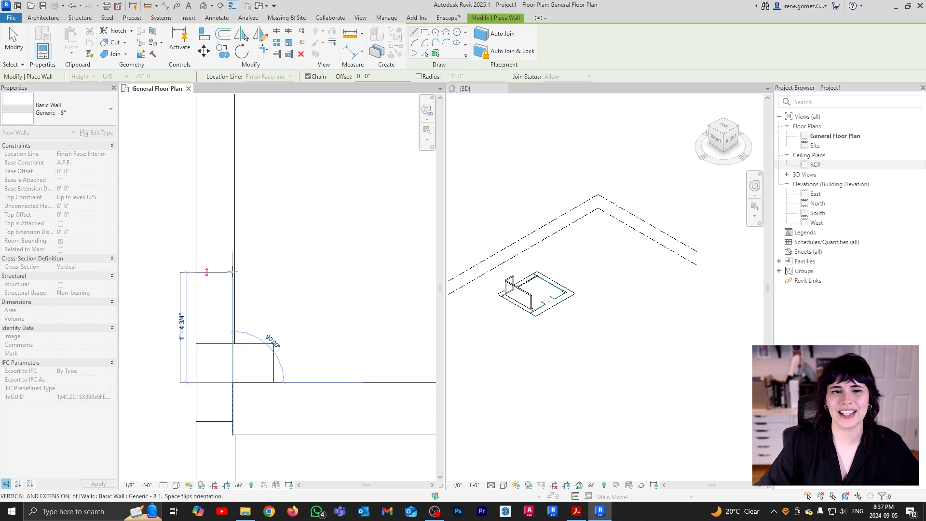
{"action": "scroll", "coordinate": [230, 186], "scroll_direction": "down", "scroll_amount": 3}
{"action": "scroll", "coordinate": [212, 247], "scroll_direction": "up", "scroll_amount": 4}
{"action": "scroll", "coordinate": [212, 251], "scroll_direction": "up", "scroll_amount": 2}
{"action": "scroll", "coordinate": [204, 209], "scroll_direction": "down", "scroll_amount": 5}
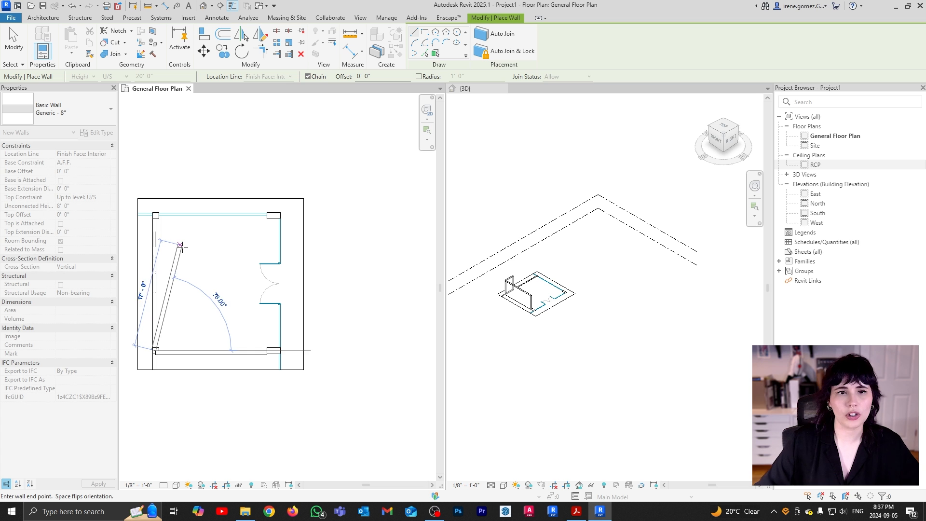
{"action": "middle_click_drag", "start_coordinate": [182, 251], "coordinate": [225, 254]}
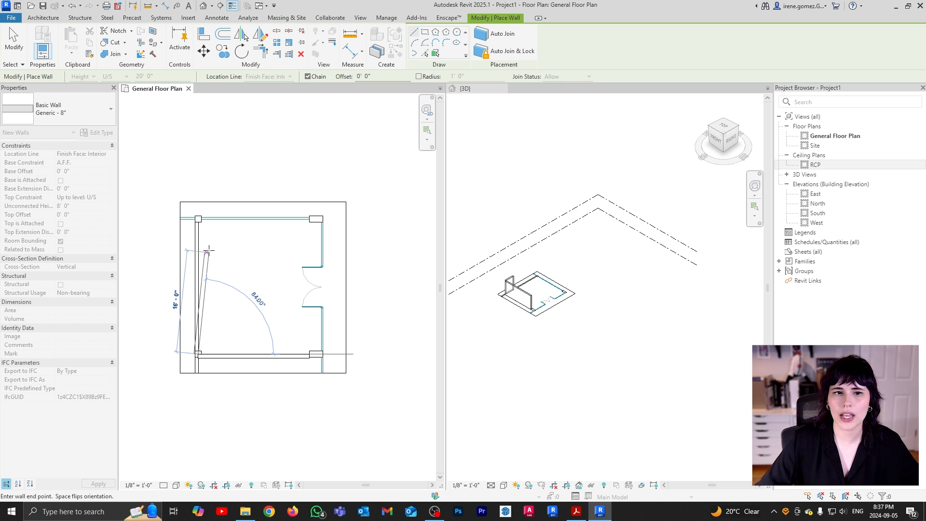
{"action": "scroll", "coordinate": [198, 218], "scroll_direction": "up", "scroll_amount": 3}
{"action": "scroll", "coordinate": [198, 218], "scroll_direction": "up", "scroll_amount": 2}
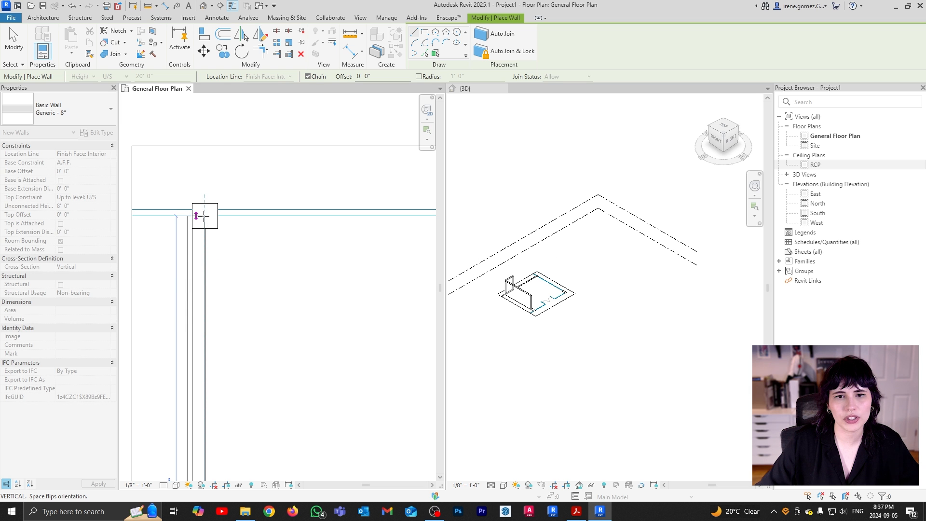
{"action": "scroll", "coordinate": [386, 222], "scroll_direction": "down", "scroll_amount": 2}
{"action": "scroll", "coordinate": [395, 205], "scroll_direction": "down", "scroll_amount": 3}
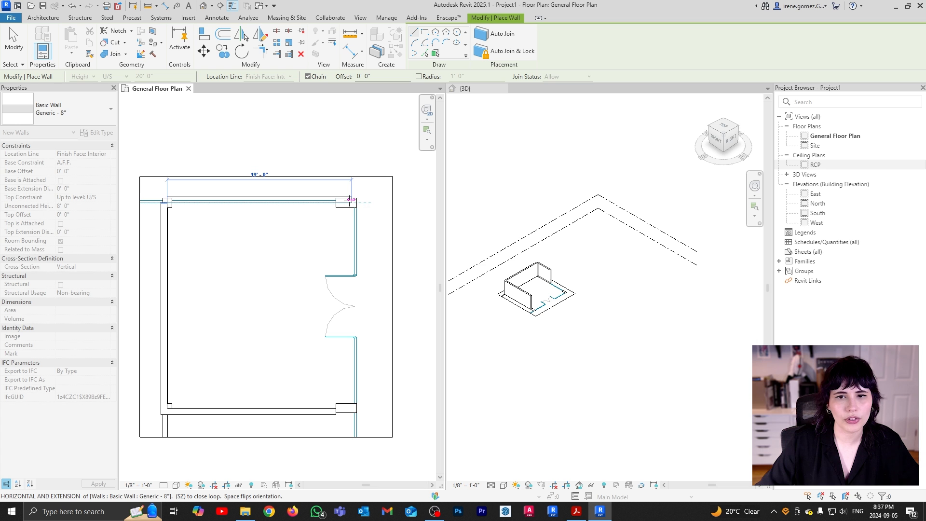
Draw the upper wall about 19' long to the upper-right column and the right wall down to the lower-right column, ending the chain
{"action": "left_click", "coordinate": [351, 200]}
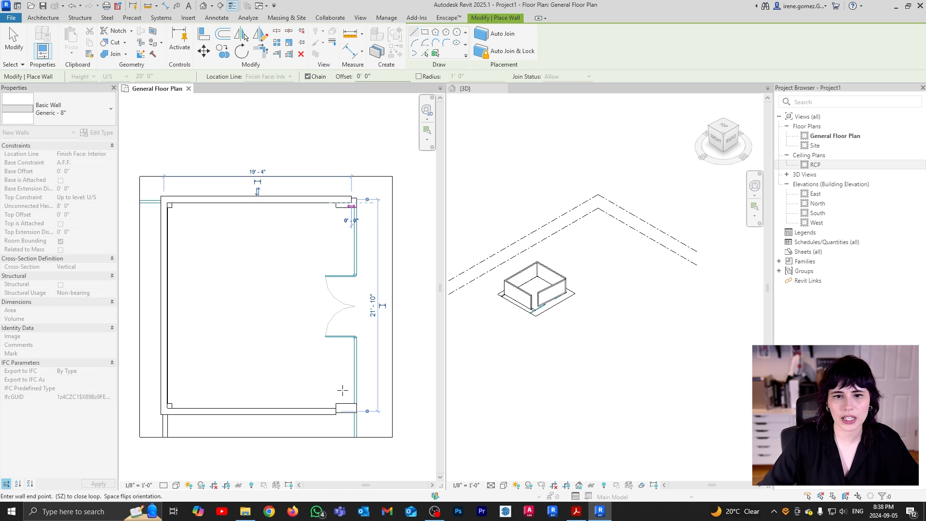
{"action": "left_click", "coordinate": [351, 403]}
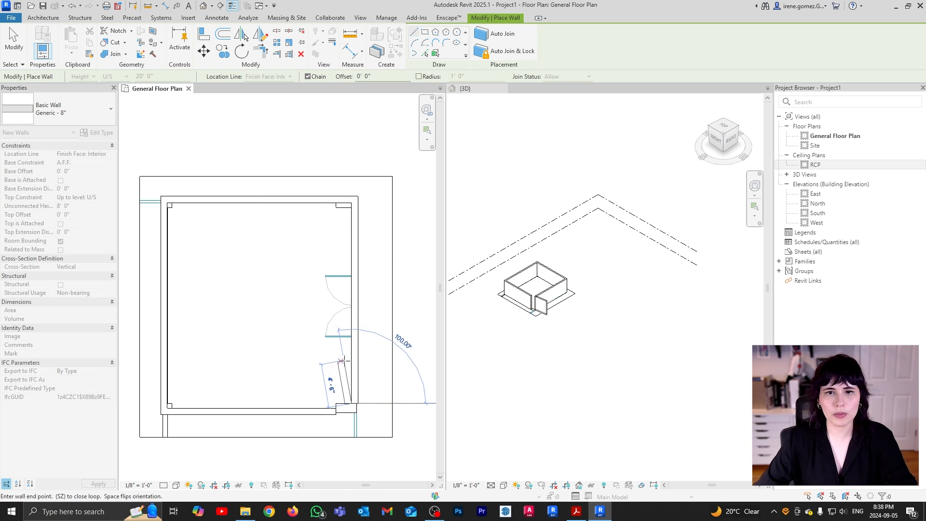
{"action": "key", "text": "Escape"}
Leave wall placement and examine the drawn walls and their open corner in the 3D view
{"action": "scroll", "coordinate": [555, 280], "scroll_direction": "up", "scroll_amount": 2}
{"action": "left_click", "coordinate": [555, 280]}
{"action": "scroll", "coordinate": [557, 282], "scroll_direction": "up", "scroll_amount": 2}
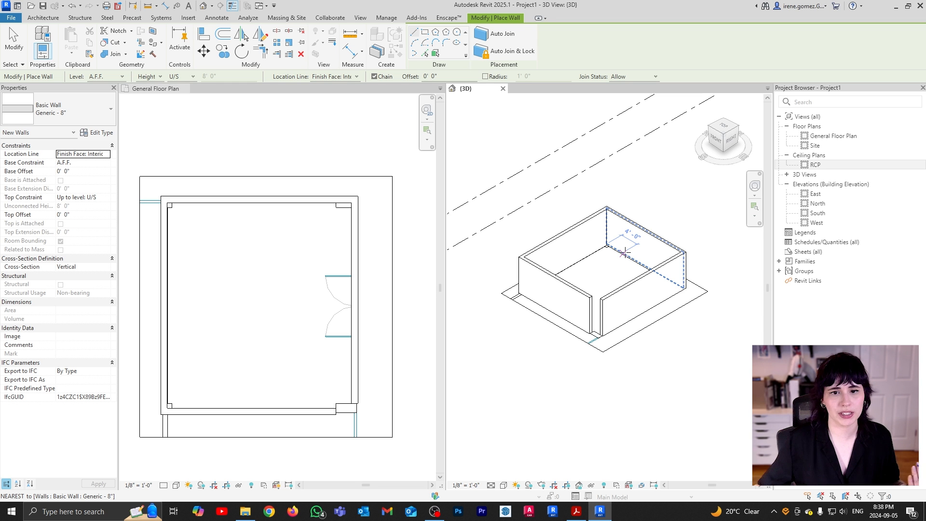
{"action": "key", "text": "Escape"}
{"action": "key", "text": "Escape"}
{"action": "scroll", "coordinate": [610, 302], "scroll_direction": "up", "scroll_amount": 5}
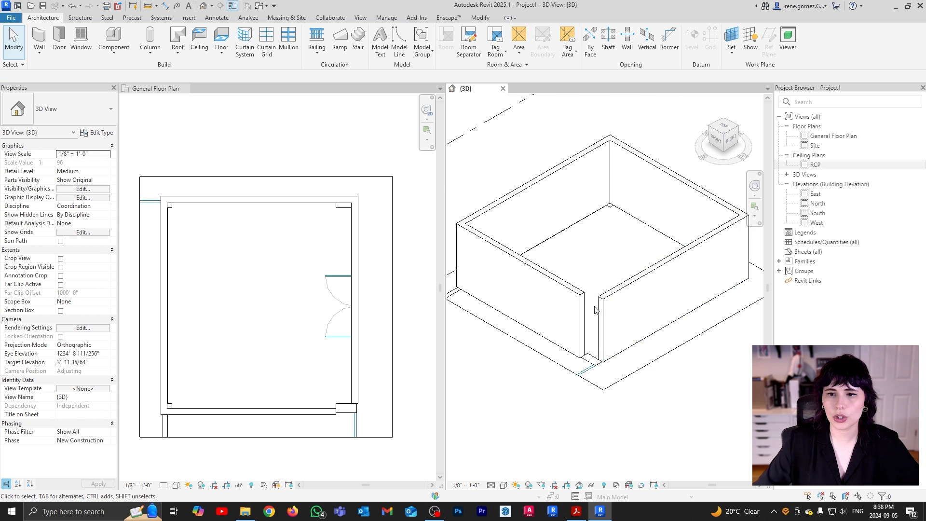
{"action": "scroll", "coordinate": [581, 353], "scroll_direction": "down", "scroll_amount": 5}
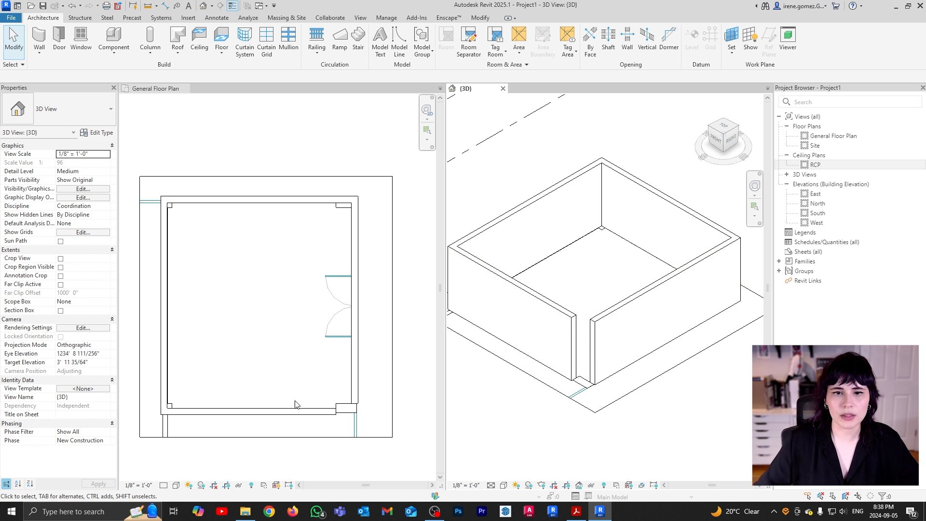
Widen the floor plan view beside the 3D view and recentre both views on the walls
{"action": "left_click", "coordinate": [324, 356]}
{"action": "middle_click_drag", "start_coordinate": [296, 373], "coordinate": [312, 361]}
{"action": "scroll", "coordinate": [502, 323], "scroll_direction": "up", "scroll_amount": 2}
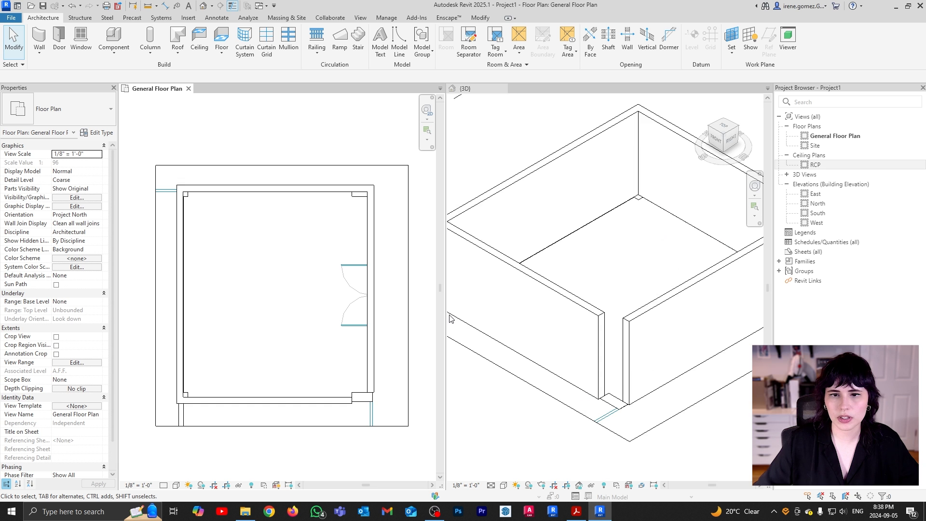
{"action": "left_click_drag", "start_coordinate": [446, 315], "coordinate": [468, 315]}
{"action": "scroll", "coordinate": [606, 333], "scroll_direction": "down", "scroll_amount": 3}
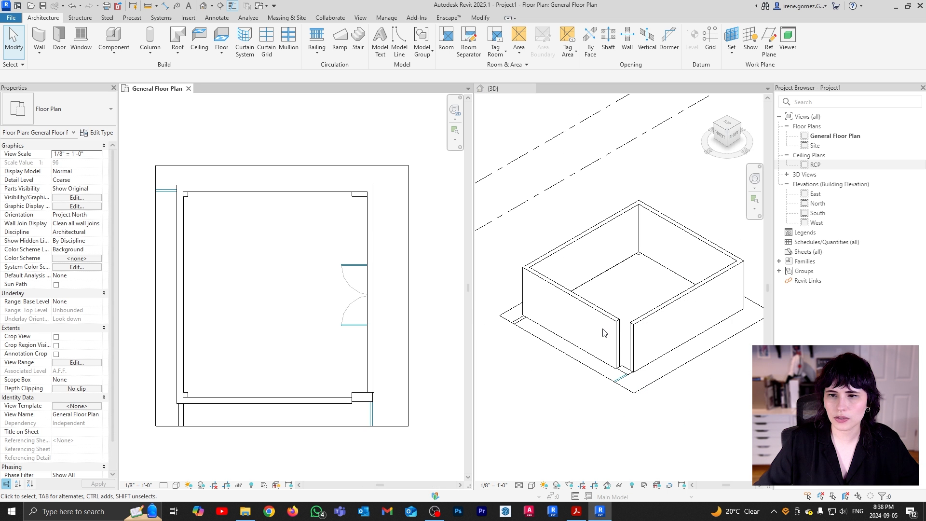
{"action": "left_click", "coordinate": [649, 341]}
{"action": "middle_click_drag", "start_coordinate": [666, 335], "coordinate": [651, 336]}
{"action": "left_click", "coordinate": [410, 333]}
{"action": "mouse_move", "coordinate": [383, 381]}
{"action": "middle_mouse_down"}
{"action": "mouse_move", "coordinate": [373, 361]}
{"action": "mouse_move", "coordinate": [383, 367]}
{"action": "middle_mouse_up"}
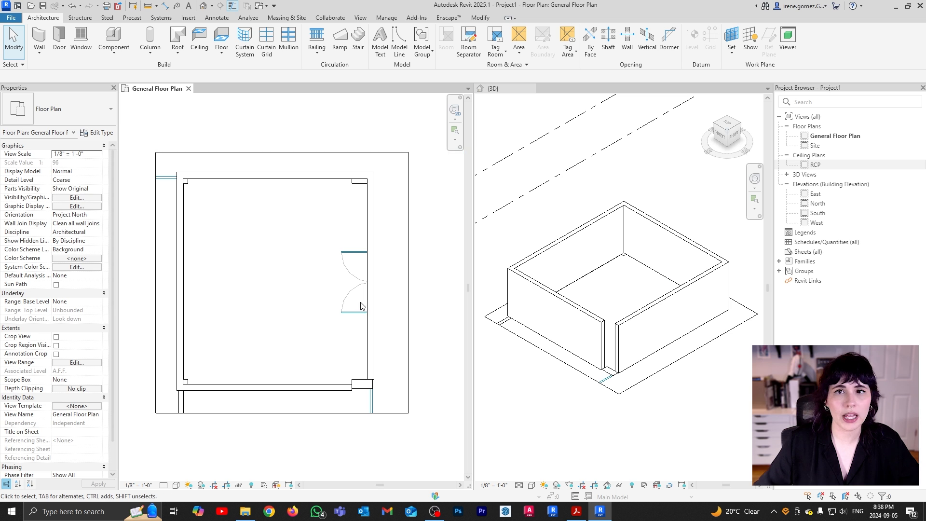
Trim/Extend the lower wall and the right wall to a closed corner at the lower-right column
{"action": "left_click", "coordinate": [480, 18]}
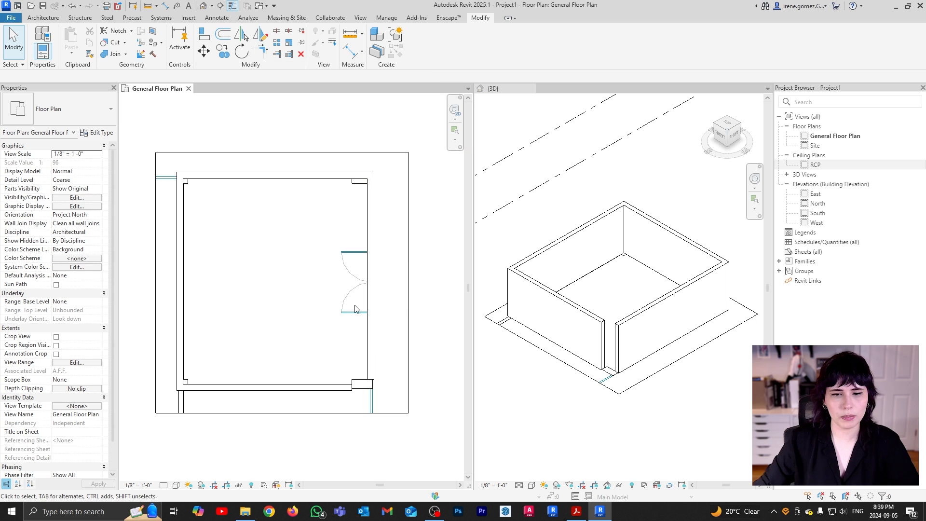
{"action": "key", "text": "t"}
{"action": "key", "text": "r"}
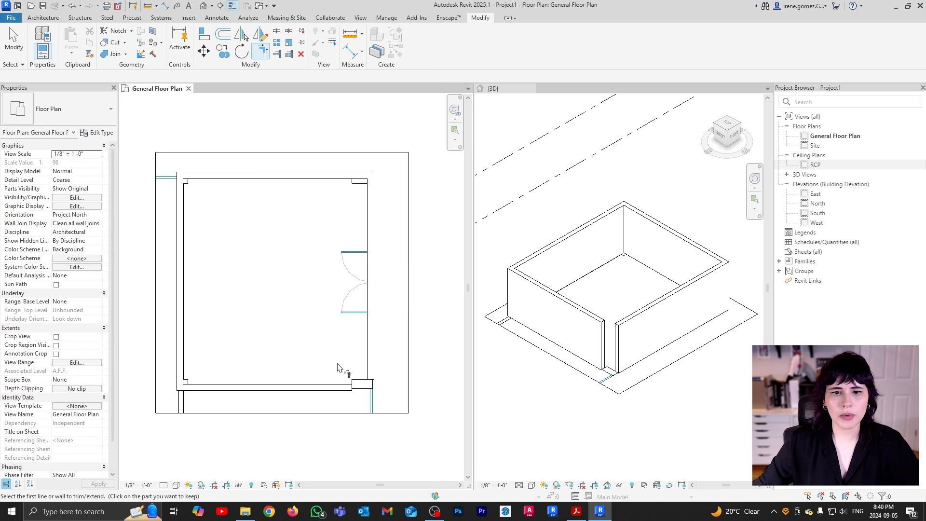
{"action": "left_click", "coordinate": [344, 387]}
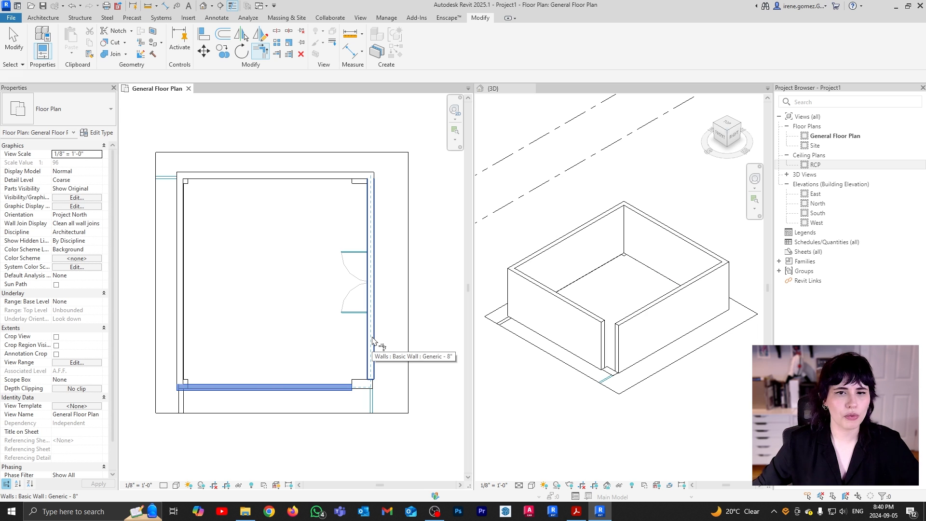
{"action": "left_click", "coordinate": [373, 340]}
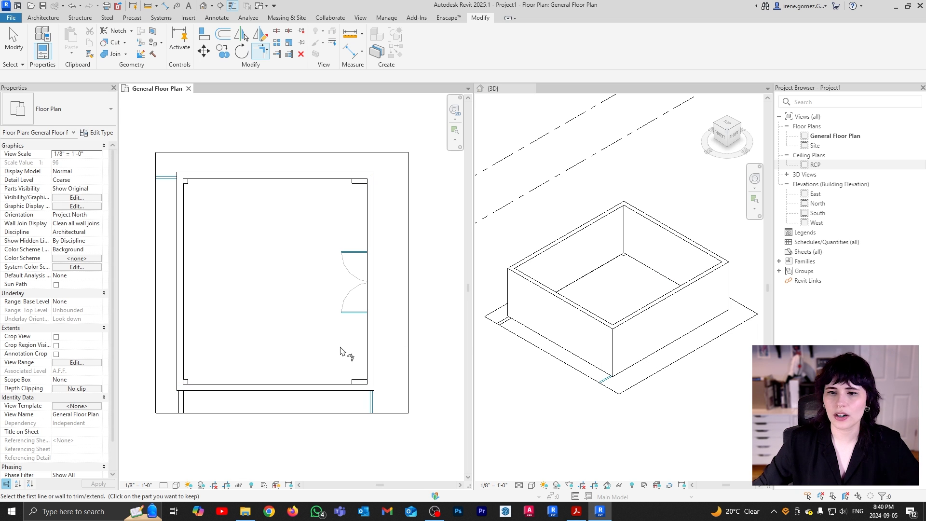
{"action": "key", "text": "Escape"}
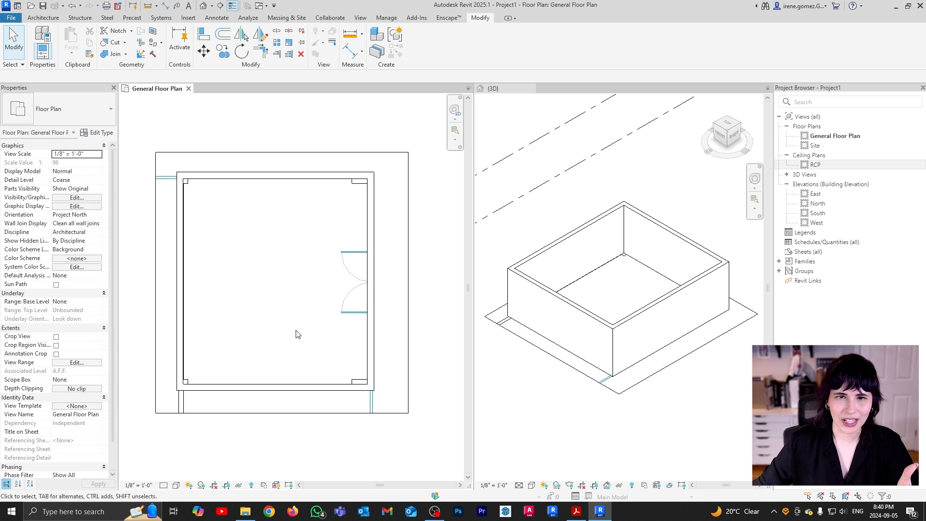
Examine how the walls meet the imported column and wall lines at the lower-left corner and around the plan
{"action": "scroll", "coordinate": [203, 376], "scroll_direction": "up", "scroll_amount": 6}
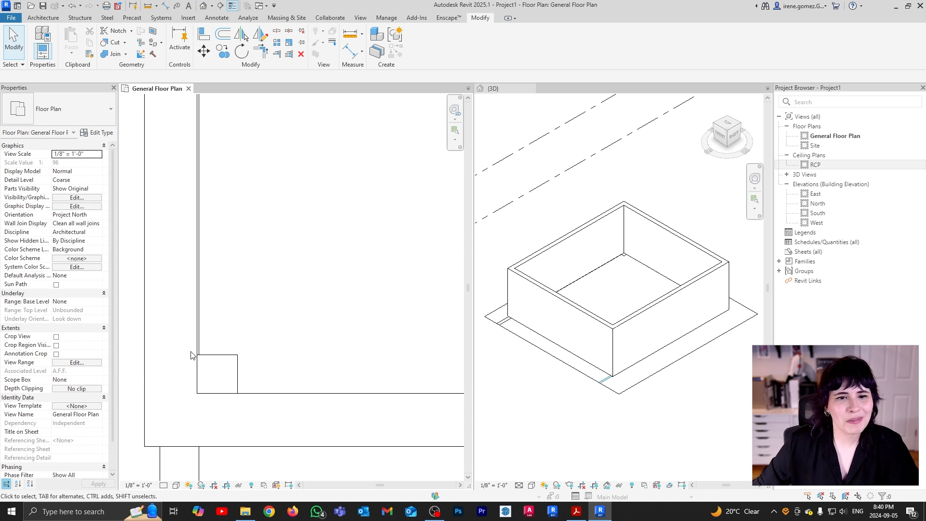
{"action": "scroll", "coordinate": [198, 355], "scroll_direction": "down", "scroll_amount": 5}
{"action": "scroll", "coordinate": [200, 355], "scroll_direction": "up", "scroll_amount": 5}
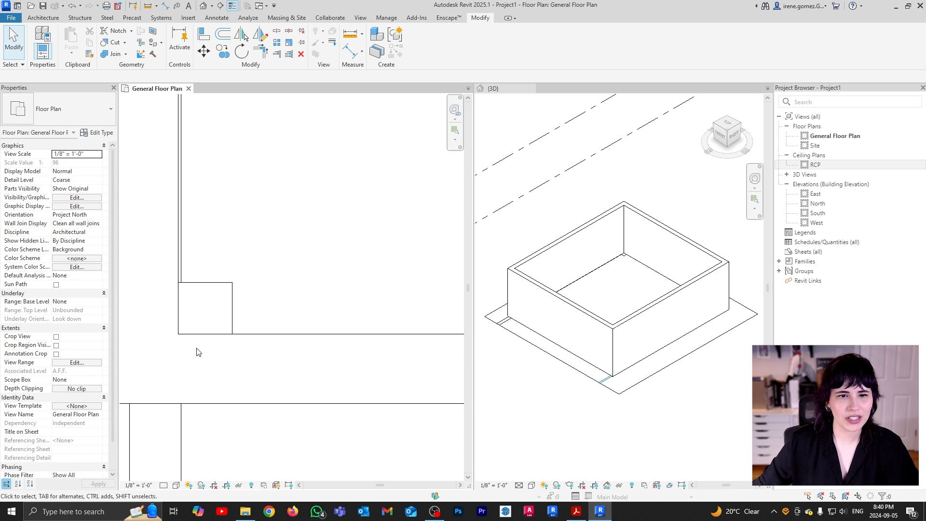
{"action": "scroll", "coordinate": [200, 352], "scroll_direction": "down", "scroll_amount": 5}
{"action": "scroll", "coordinate": [327, 170], "scroll_direction": "up", "scroll_amount": 3}
{"action": "scroll", "coordinate": [327, 170], "scroll_direction": "down", "scroll_amount": 4}
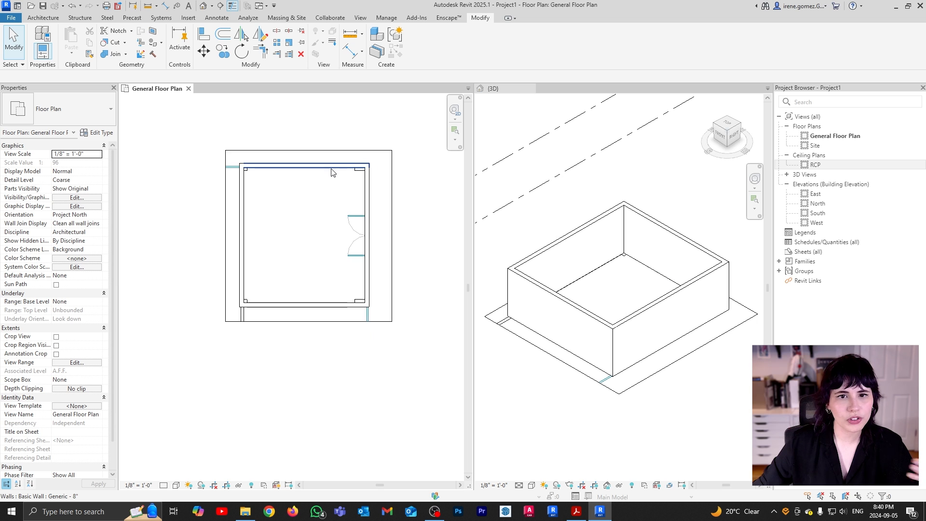
{"action": "scroll", "coordinate": [317, 218], "scroll_direction": "up", "scroll_amount": 3}
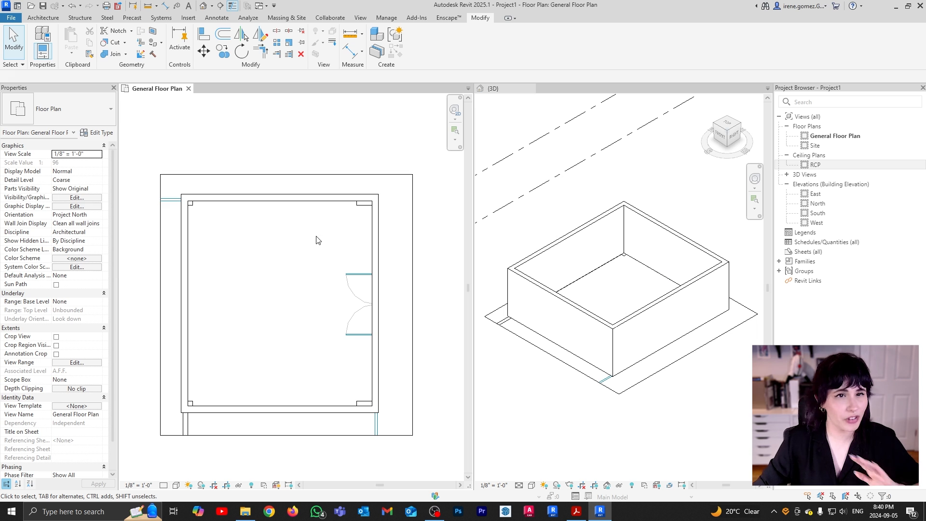
{"action": "middle_click_drag", "start_coordinate": [286, 365], "coordinate": [295, 347]}
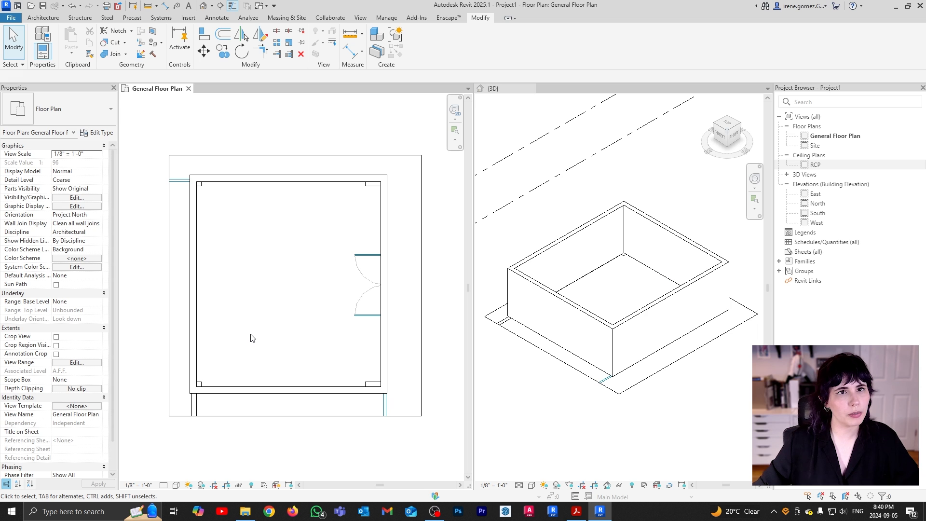
Set the floor plan view's detail level to Fine and its visual style to Wireframe
{"action": "left_click", "coordinate": [164, 485]}
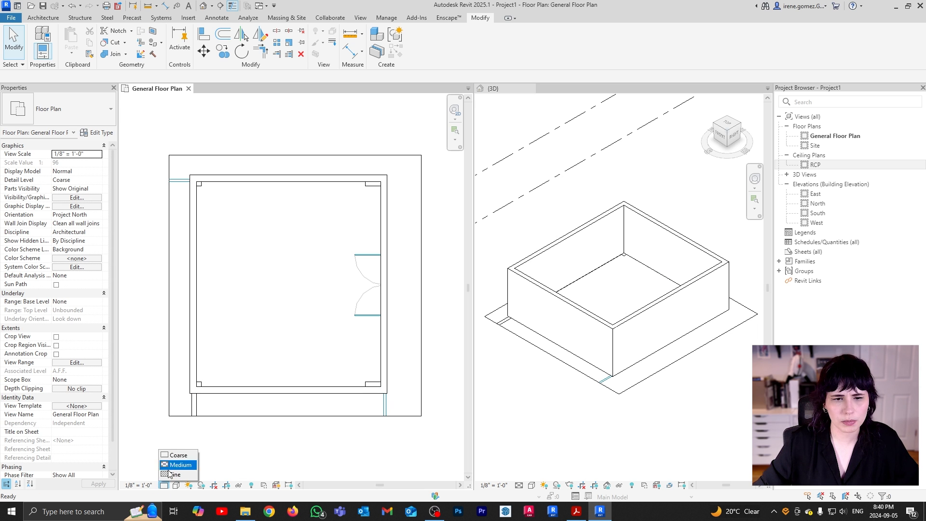
{"action": "left_click", "coordinate": [178, 474]}
{"action": "left_click", "coordinate": [177, 486]}
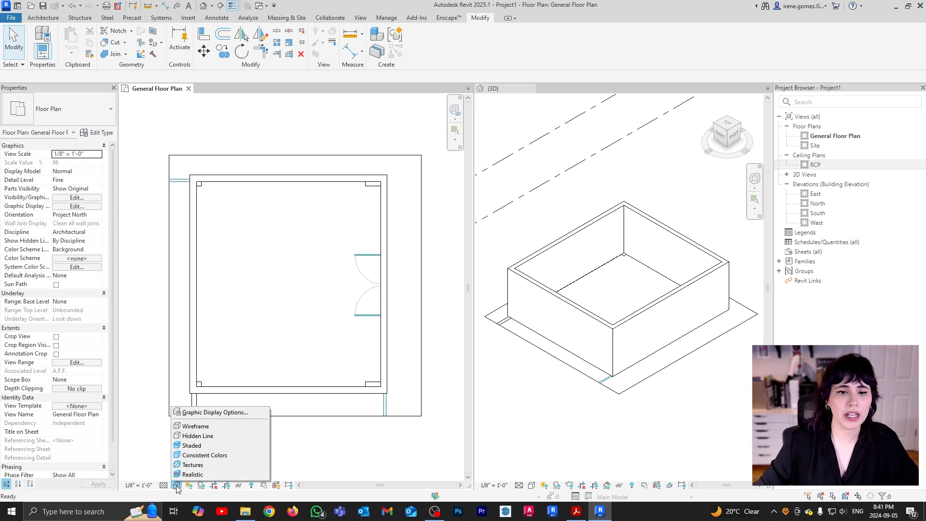
{"action": "left_click", "coordinate": [198, 434]}
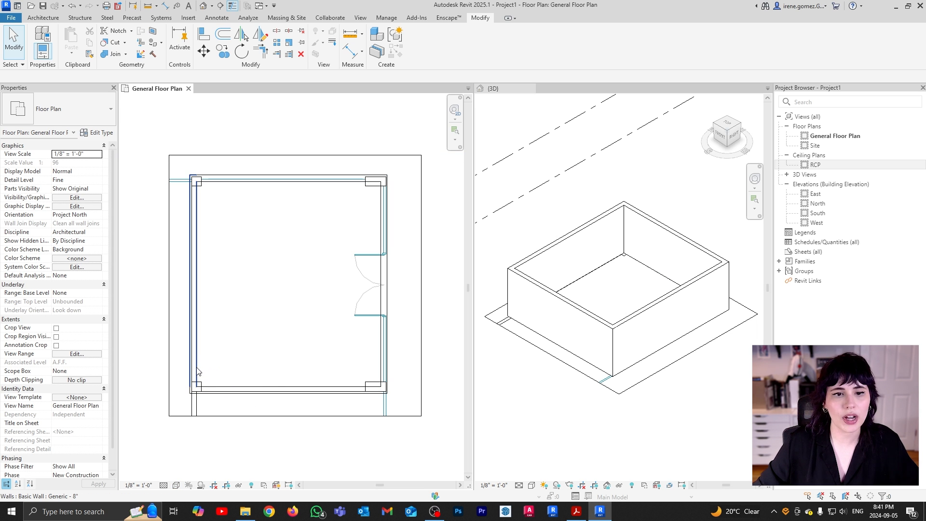
Align the left wall's inner face with the imported plan's inner wall line near the lower-left column
{"action": "scroll", "coordinate": [196, 406], "scroll_direction": "up", "scroll_amount": 8}
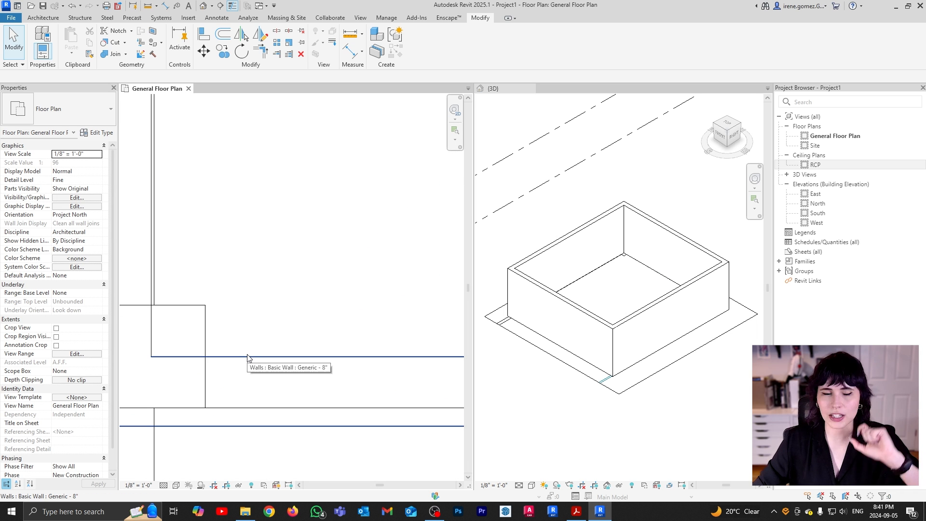
{"action": "middle_click_drag", "start_coordinate": [220, 349], "coordinate": [256, 392]}
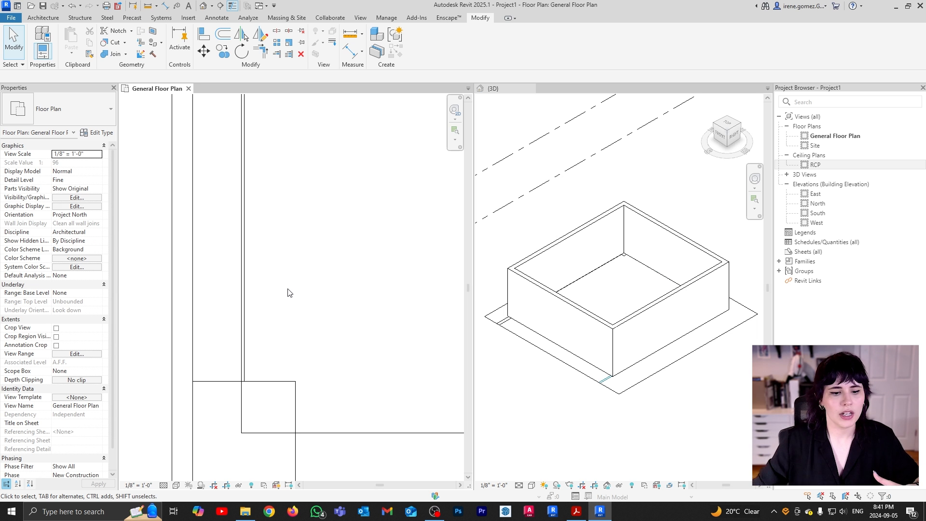
{"action": "key", "text": "a"}
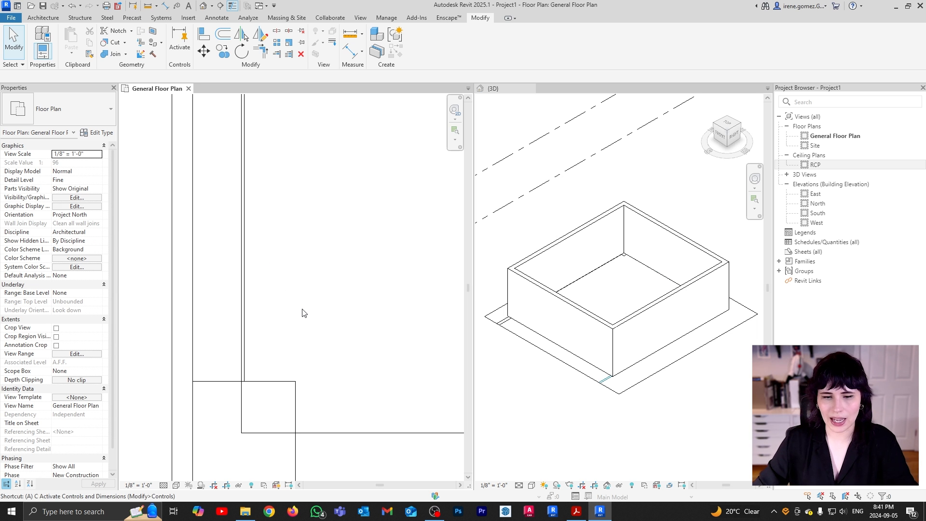
{"action": "key", "text": "l"}
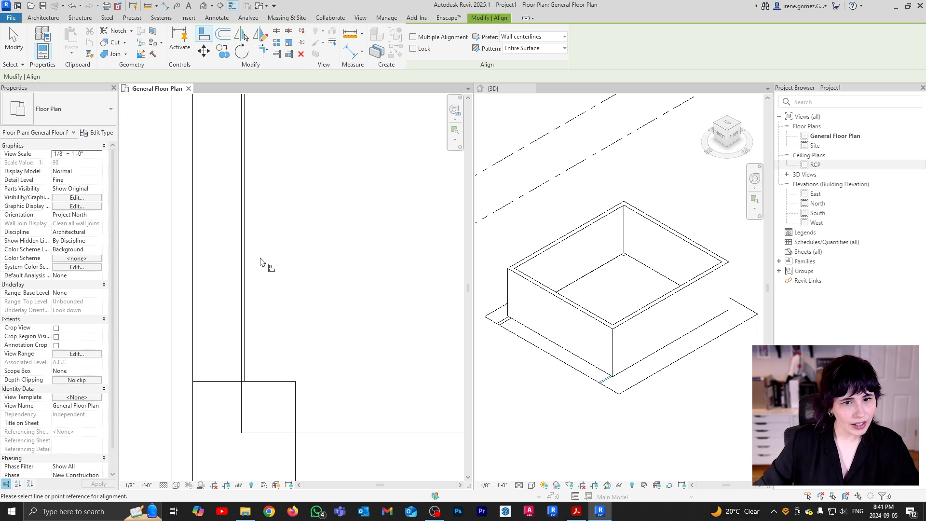
{"action": "left_click", "coordinate": [246, 252]}
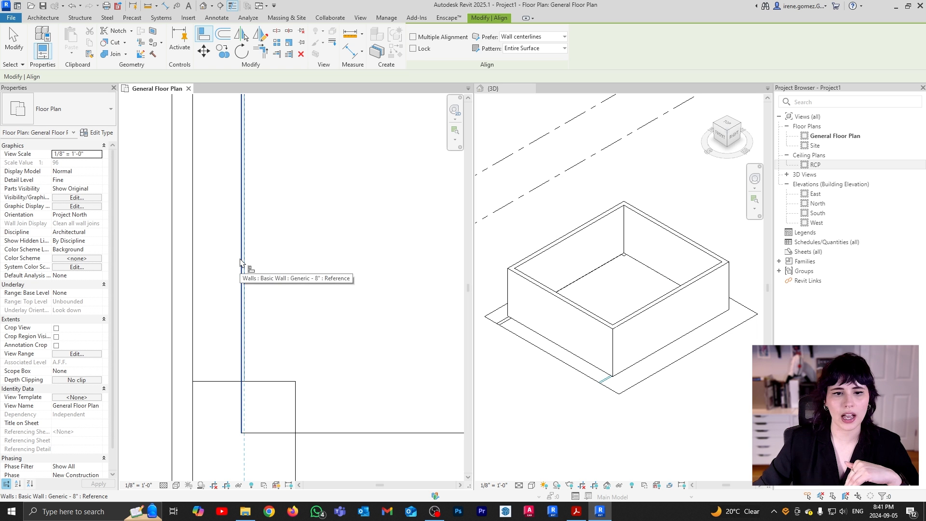
{"action": "left_click", "coordinate": [241, 261]}
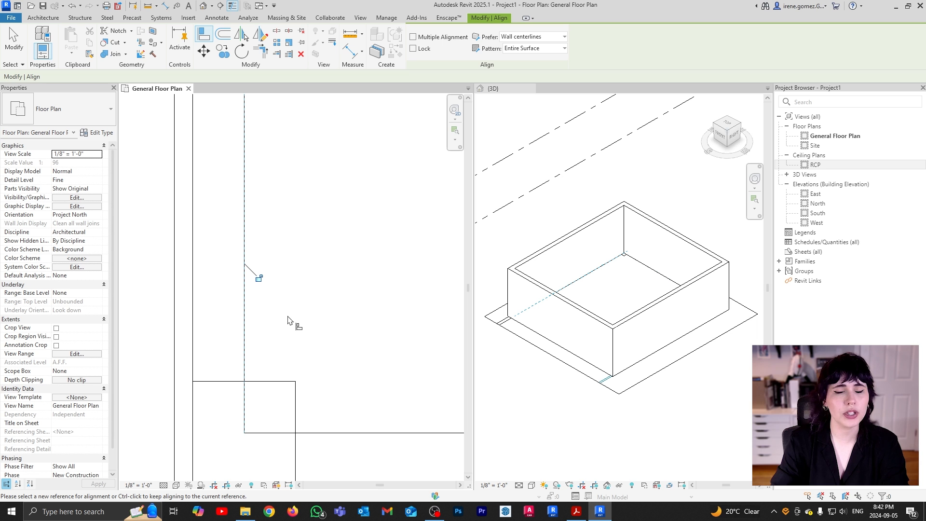
Align the upper wall's outer face with the upper edge of the imported upper-right column
{"action": "scroll", "coordinate": [289, 321], "scroll_direction": "down", "scroll_amount": 5}
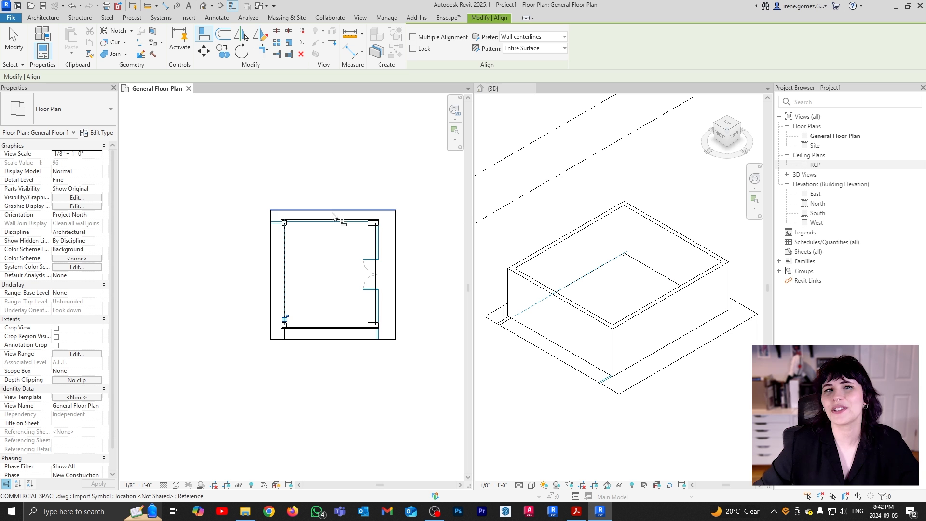
{"action": "scroll", "coordinate": [374, 224], "scroll_direction": "up", "scroll_amount": 4}
{"action": "scroll", "coordinate": [374, 236], "scroll_direction": "up", "scroll_amount": 5}
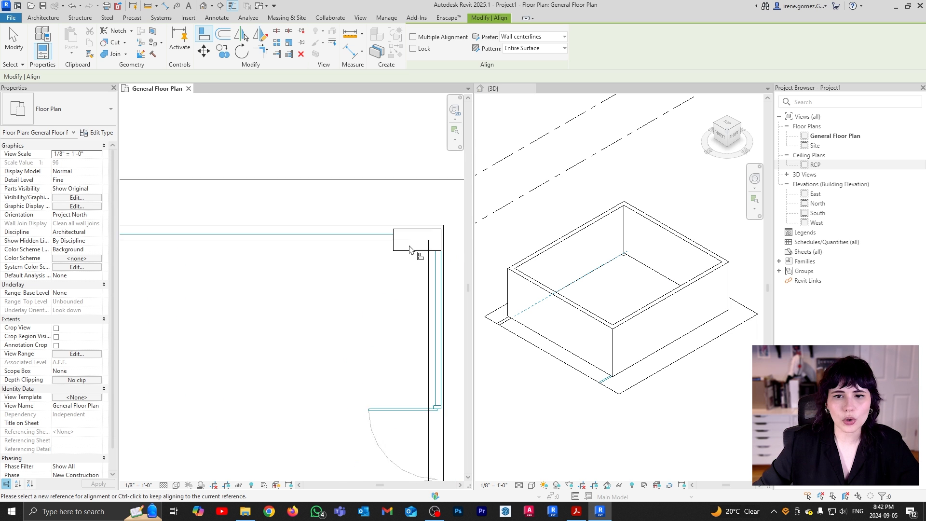
{"action": "scroll", "coordinate": [409, 248], "scroll_direction": "down", "scroll_amount": 3}
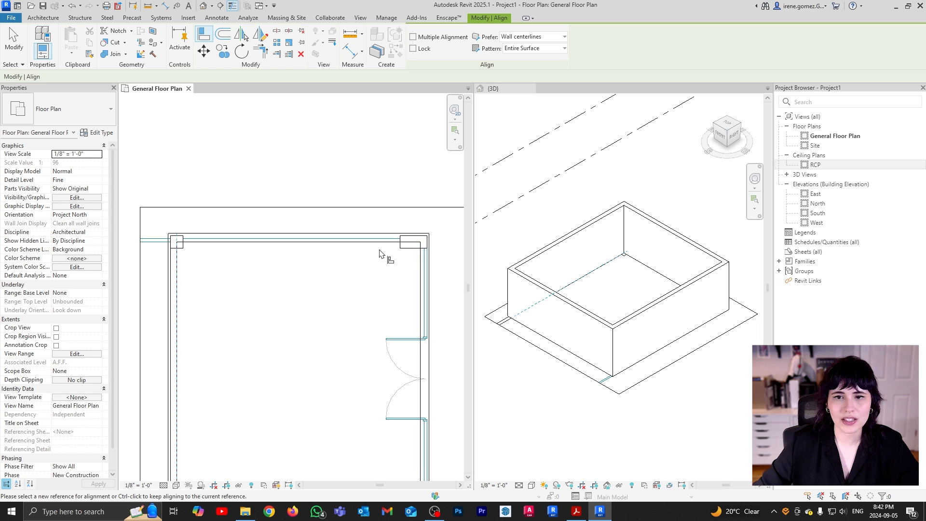
{"action": "scroll", "coordinate": [405, 237], "scroll_direction": "up", "scroll_amount": 2}
{"action": "scroll", "coordinate": [404, 238], "scroll_direction": "up", "scroll_amount": 2}
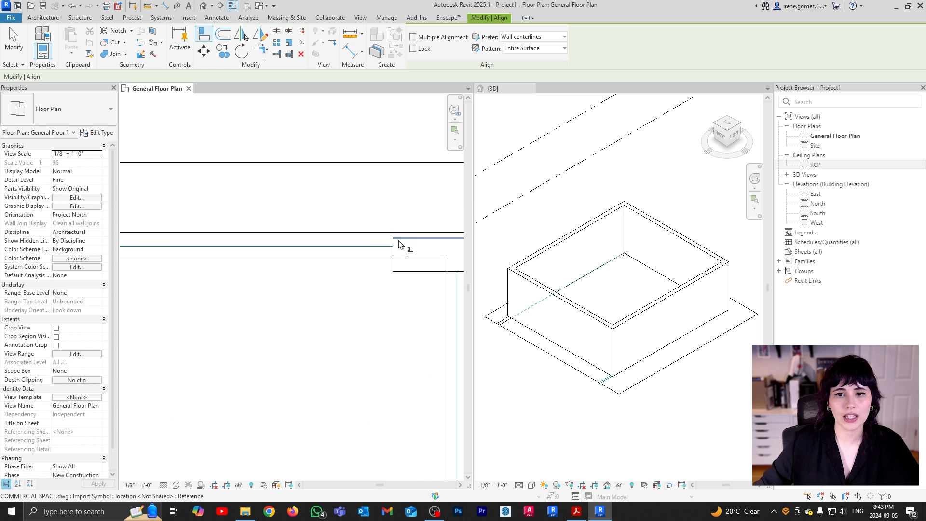
{"action": "middle_click_drag", "start_coordinate": [425, 244], "coordinate": [354, 238]}
{"action": "left_click", "coordinate": [356, 232]}
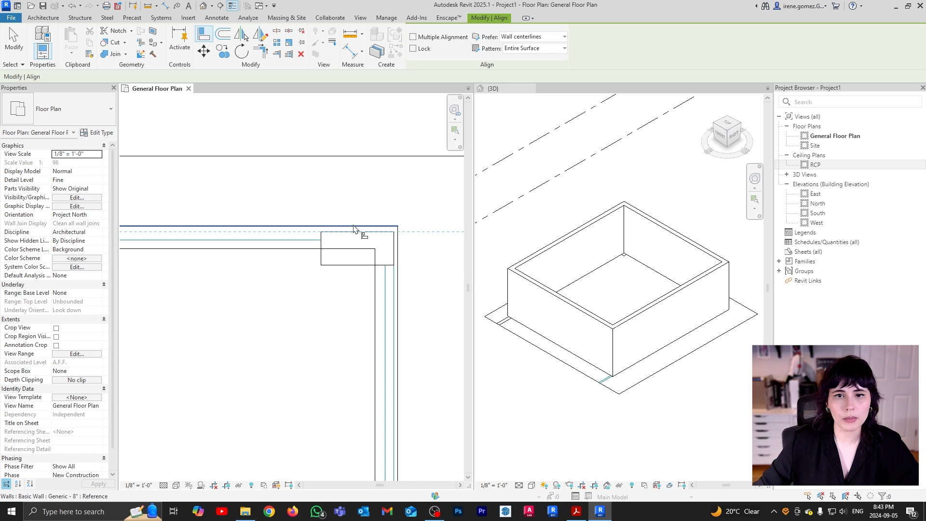
{"action": "left_click", "coordinate": [355, 226]}
Align the right wall's outer face with the outer edge of the imported upper-right column and end the alignment
{"action": "left_click", "coordinate": [390, 259]}
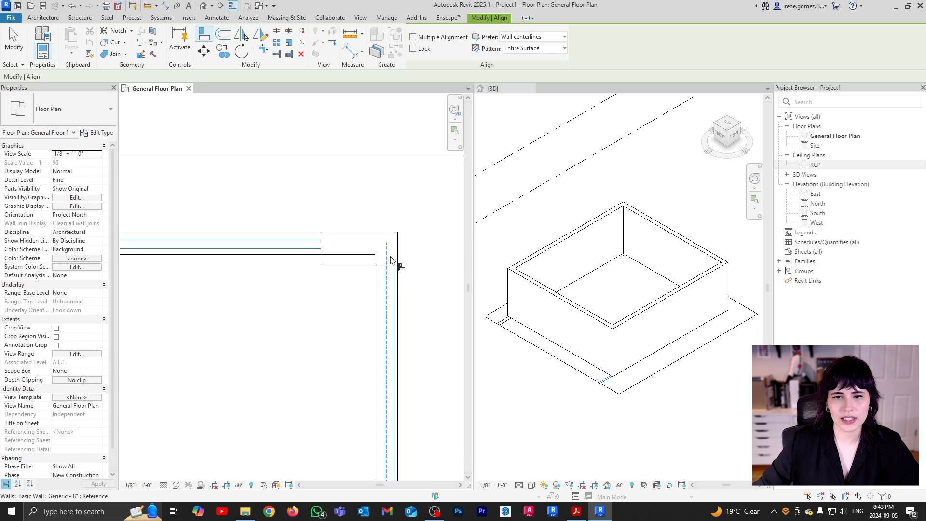
{"action": "left_click", "coordinate": [397, 266]}
{"action": "scroll", "coordinate": [411, 362], "scroll_direction": "down", "scroll_amount": 3}
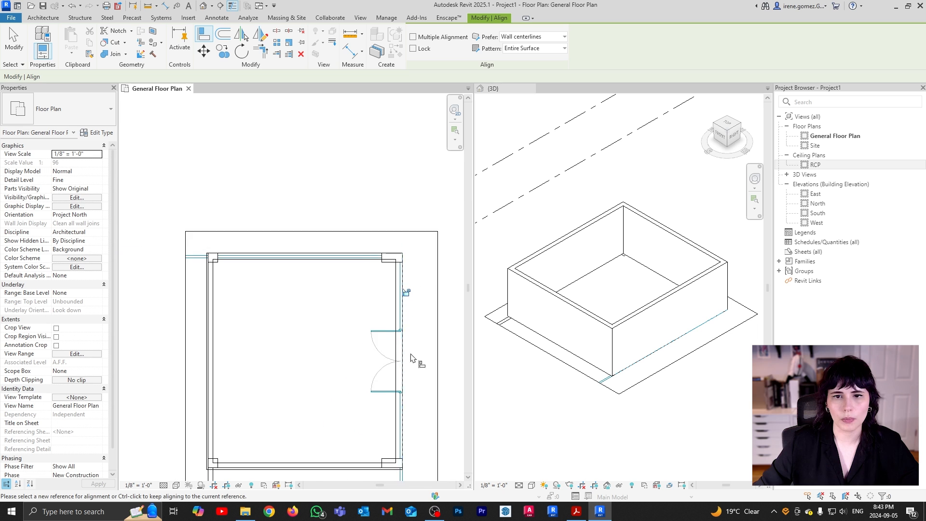
{"action": "middle_click_drag", "start_coordinate": [411, 357], "coordinate": [402, 277]}
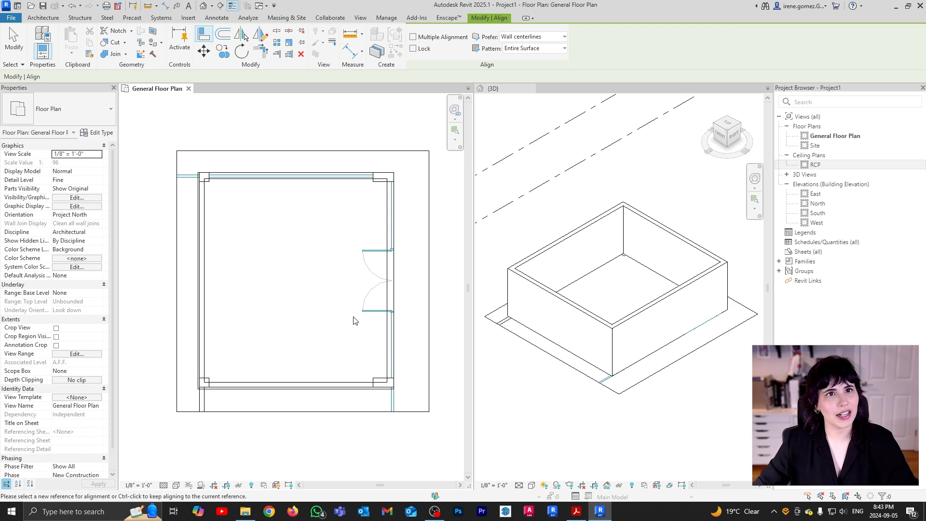
{"action": "key", "text": "Escape"}
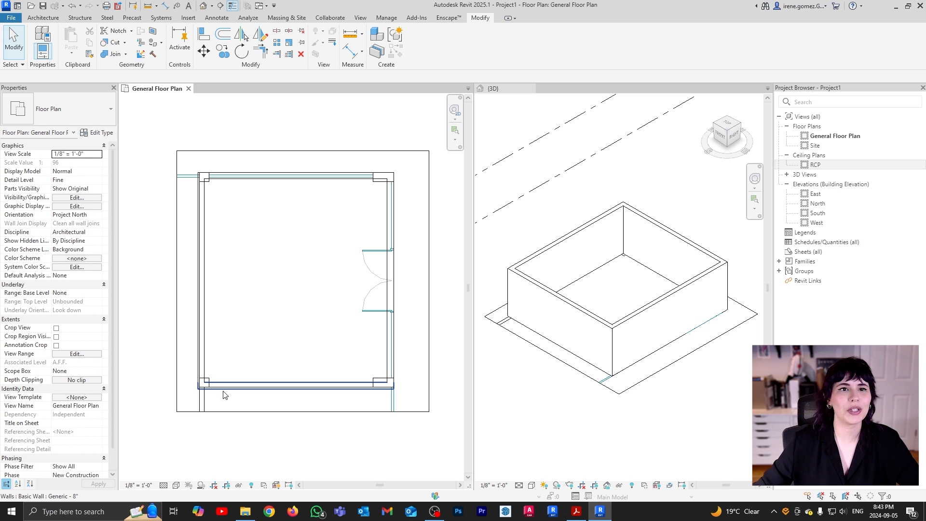
Select the whole chain of perimeter walls and change their type to Exterior - Brick and CMU on MTL. Stud
{"action": "scroll", "coordinate": [223, 391], "scroll_direction": "up", "scroll_amount": 3}
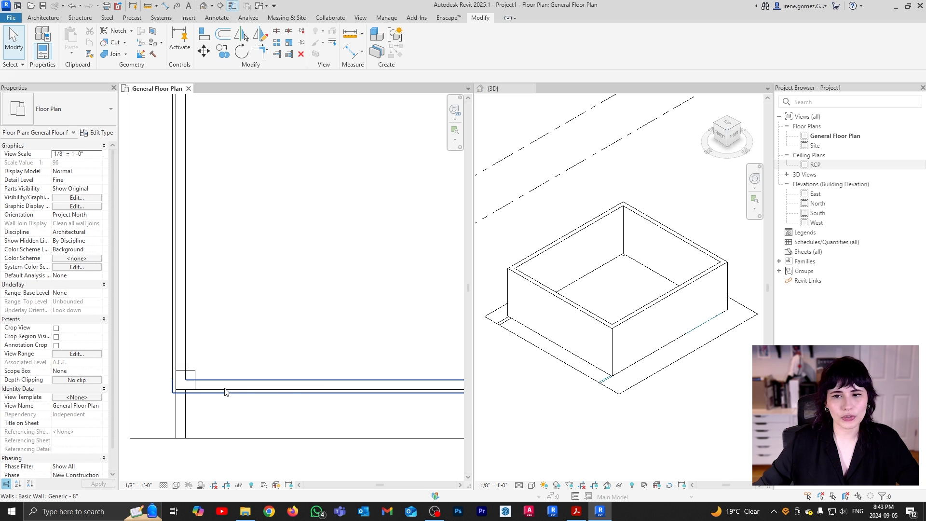
{"action": "scroll", "coordinate": [386, 357], "scroll_direction": "down", "scroll_amount": 2}
{"action": "scroll", "coordinate": [369, 357], "scroll_direction": "down", "scroll_amount": 3}
{"action": "scroll", "coordinate": [343, 362], "scroll_direction": "up", "scroll_amount": 1}
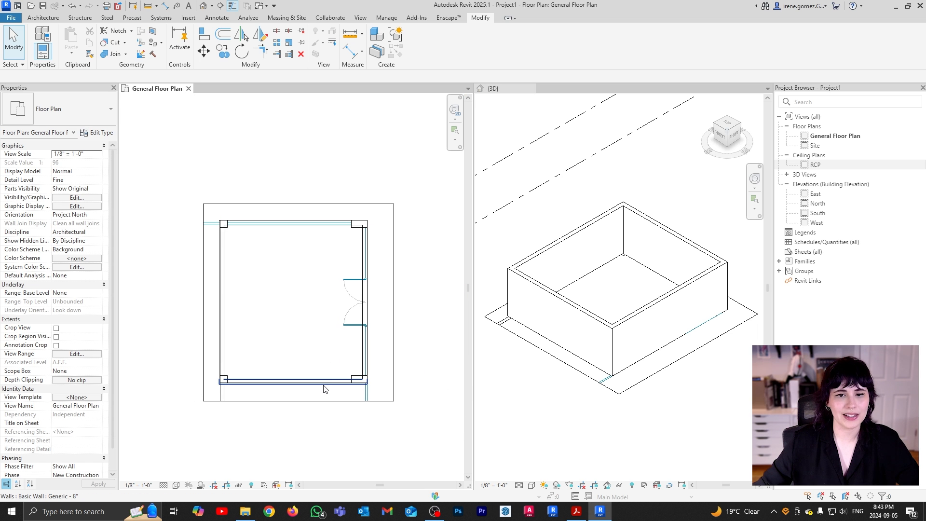
{"action": "key", "text": "Tab"}
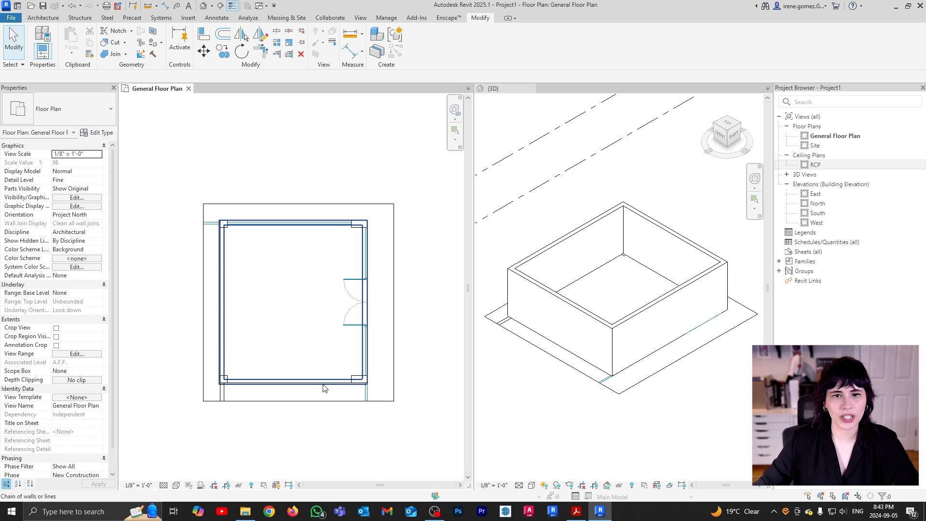
{"action": "left_click", "coordinate": [343, 386]}
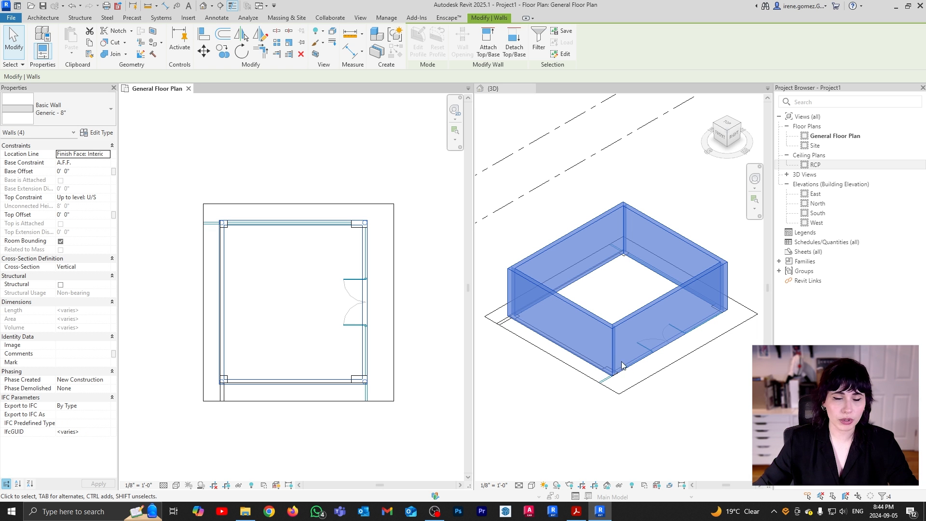
{"action": "left_click", "coordinate": [108, 117]}
{"action": "scroll", "coordinate": [58, 205], "scroll_direction": "up", "scroll_amount": 3}
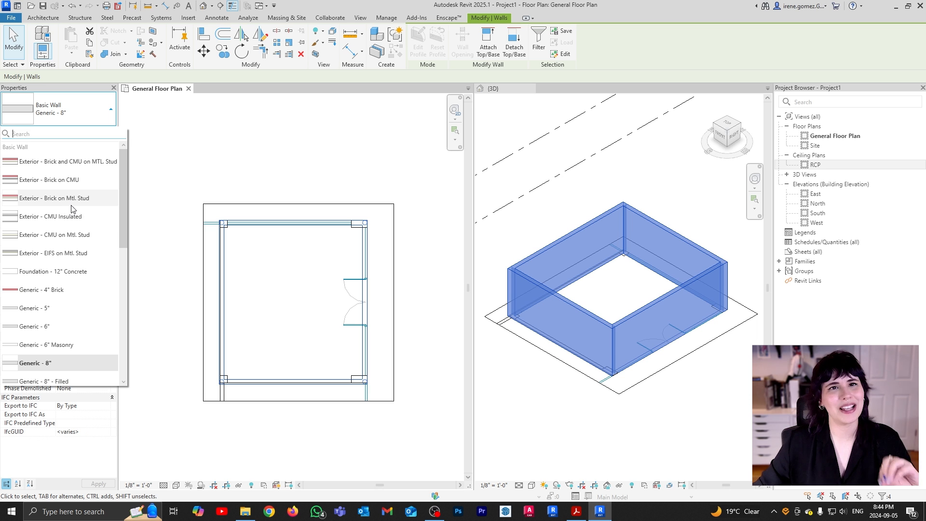
{"action": "mouse_move", "coordinate": [53, 166]}
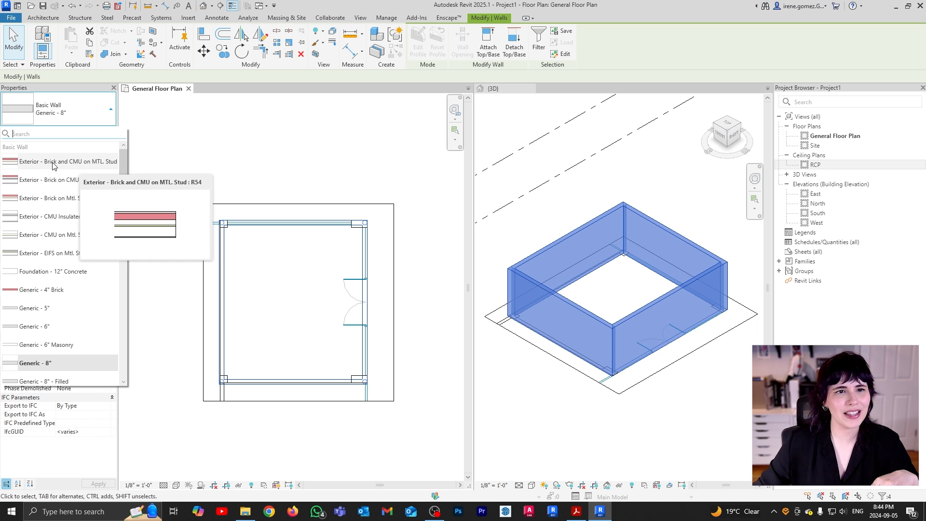
{"action": "left_click", "coordinate": [103, 167]}
{"action": "left_click", "coordinate": [681, 389]}
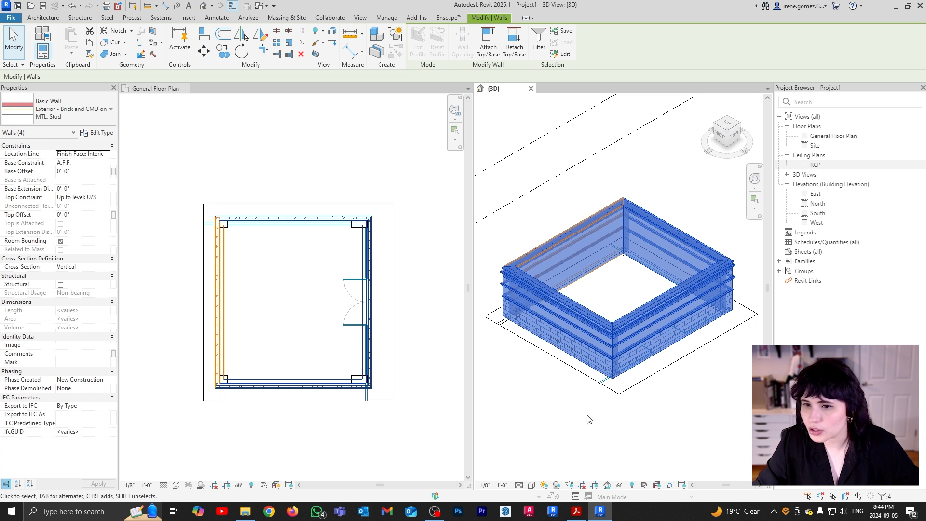
Clear the wall selection and inspect the brick-and-CMU wall faces and their horizontal bands in the 3D view
{"action": "left_click", "coordinate": [718, 381]}
{"action": "middle_click_drag", "start_coordinate": [719, 380], "coordinate": [665, 387], "text": "shift"}
{"action": "middle_click_drag", "start_coordinate": [697, 413], "coordinate": [578, 215]}
{"action": "scroll", "coordinate": [667, 274], "scroll_direction": "up", "scroll_amount": 6}
{"action": "scroll", "coordinate": [605, 214], "scroll_direction": "up", "scroll_amount": 4}
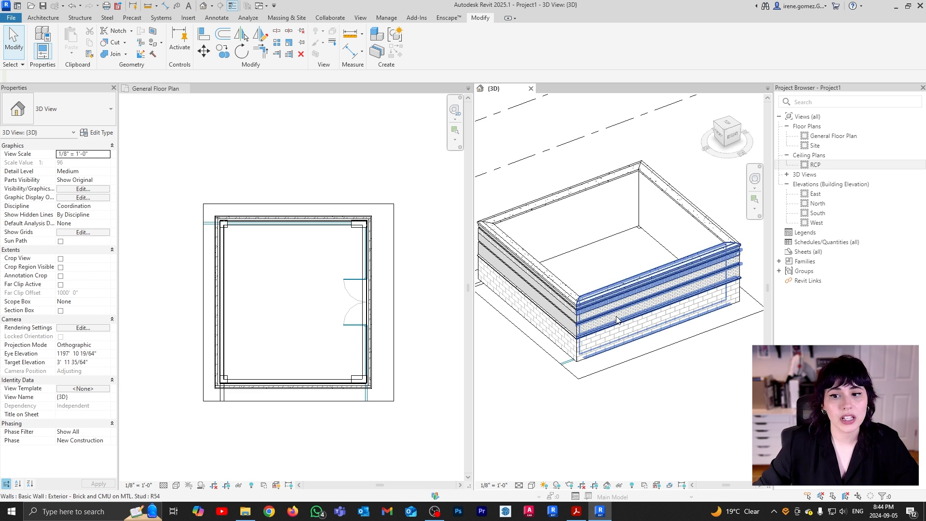
{"action": "scroll", "coordinate": [613, 313], "scroll_direction": "down", "scroll_amount": 3}
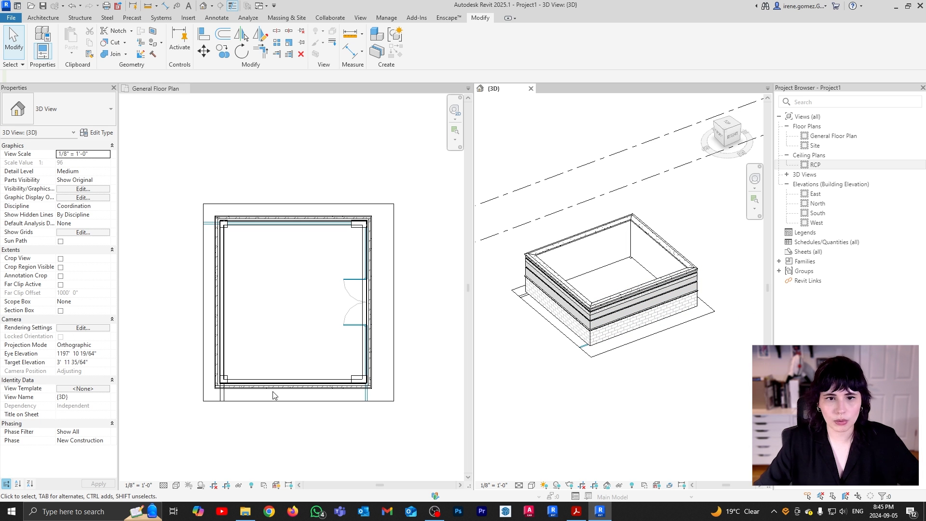
Flip the orientation of the lower perimeter wall in the General Floor Plan so its exterior side faces the interior
{"action": "left_click", "coordinate": [296, 416]}
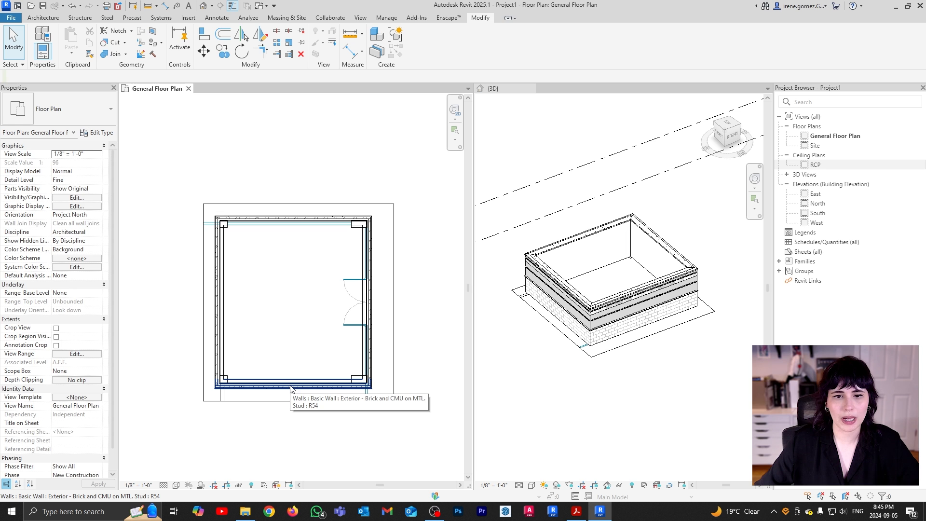
{"action": "left_click", "coordinate": [292, 389]}
{"action": "scroll", "coordinate": [296, 395], "scroll_direction": "up", "scroll_amount": 5}
{"action": "scroll", "coordinate": [301, 384], "scroll_direction": "up", "scroll_amount": 1}
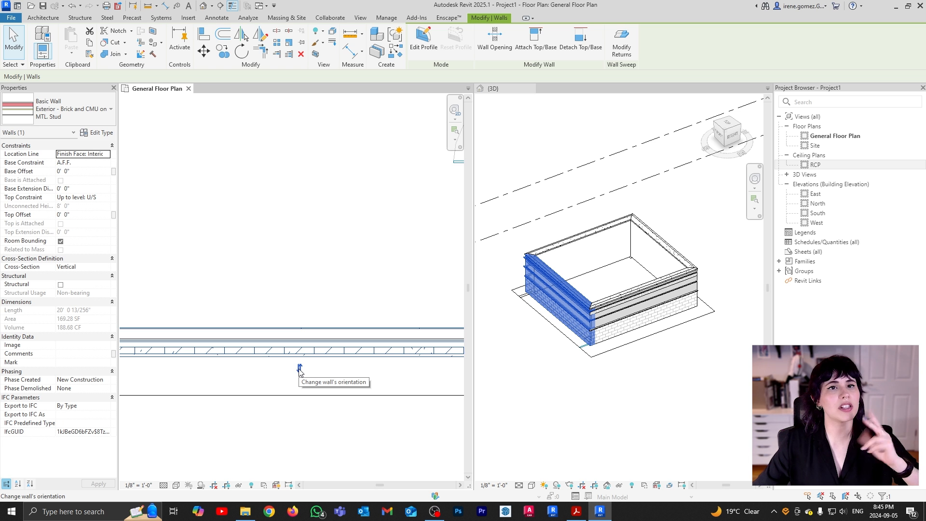
{"action": "left_click", "coordinate": [585, 281]}
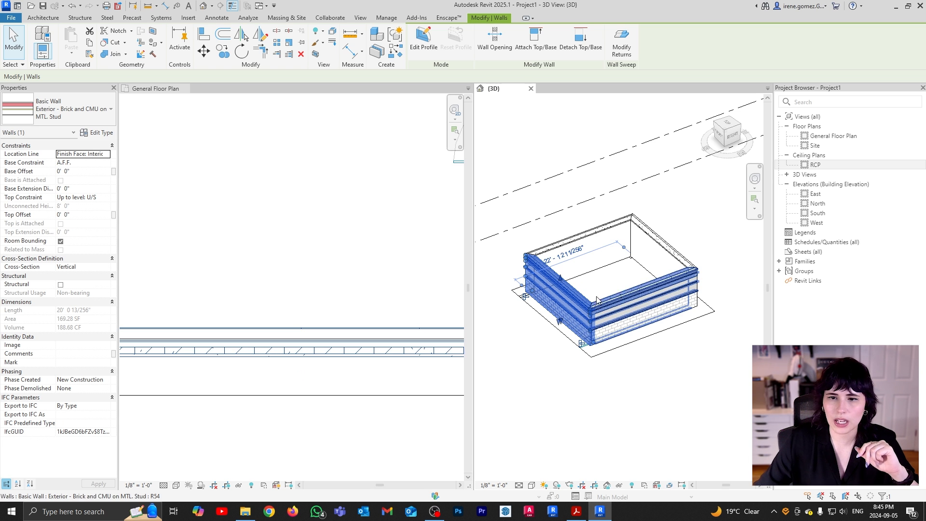
{"action": "left_click", "coordinate": [275, 364]}
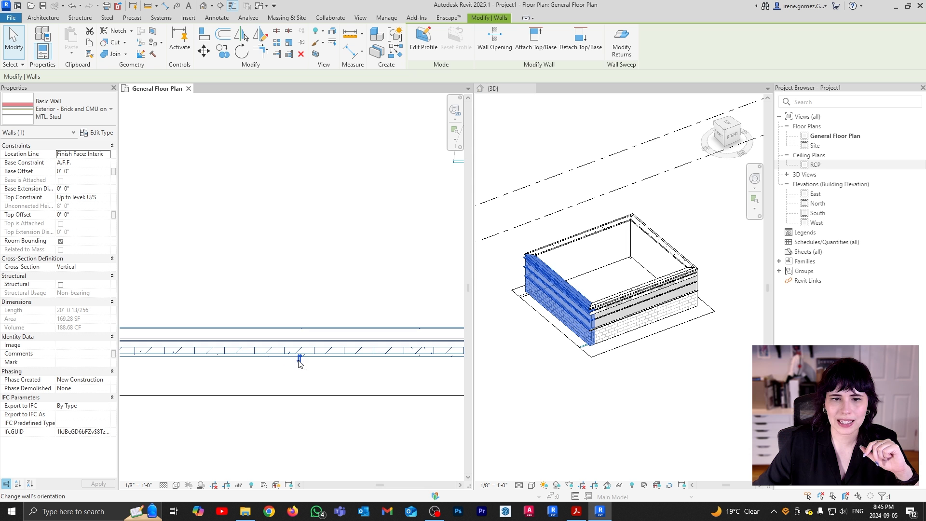
{"action": "left_click", "coordinate": [299, 359]}
Inspect both sides of the reversed wall in the 3D view
{"action": "left_click", "coordinate": [543, 336]}
{"action": "left_click", "coordinate": [543, 335]}
{"action": "scroll", "coordinate": [555, 323], "scroll_direction": "up", "scroll_amount": 2}
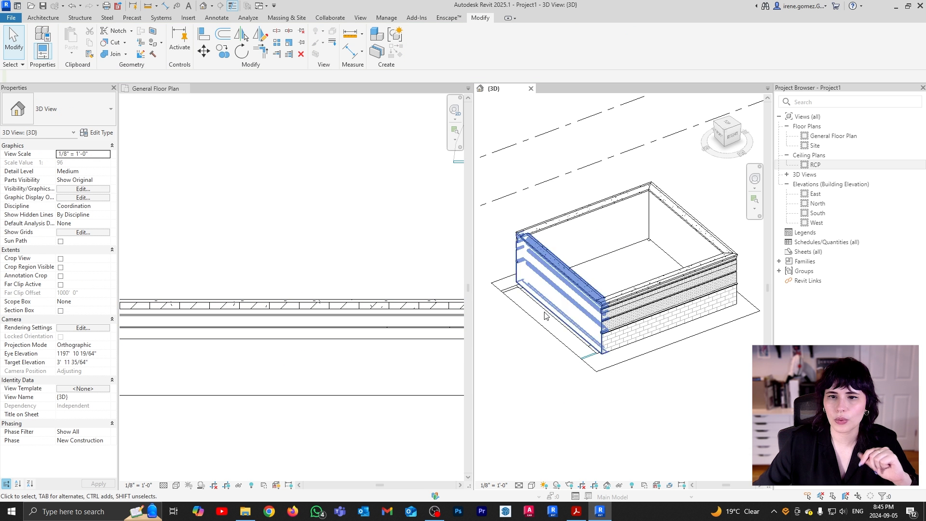
{"action": "scroll", "coordinate": [560, 322], "scroll_direction": "down", "scroll_amount": 4}
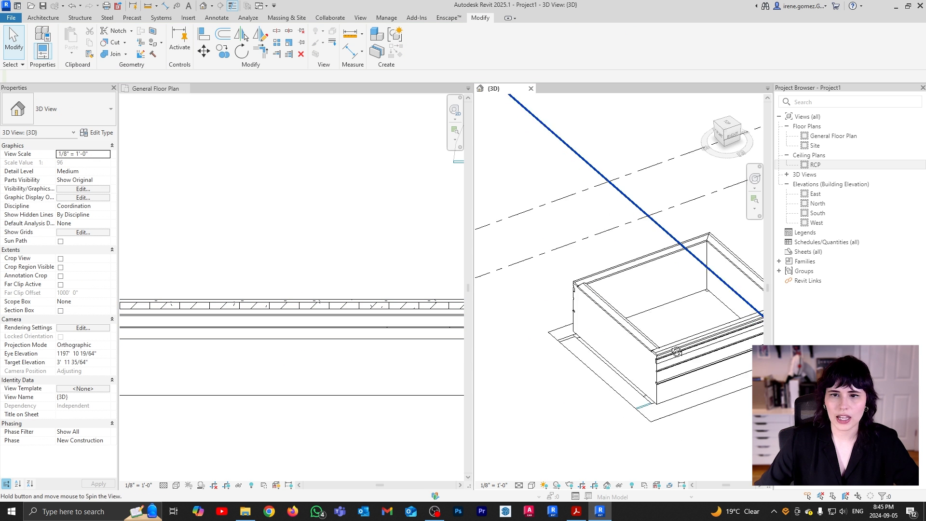
{"action": "middle_click_drag", "start_coordinate": [566, 321], "coordinate": [581, 309], "text": "shift"}
{"action": "scroll", "coordinate": [573, 278], "scroll_direction": "up", "scroll_amount": 8}
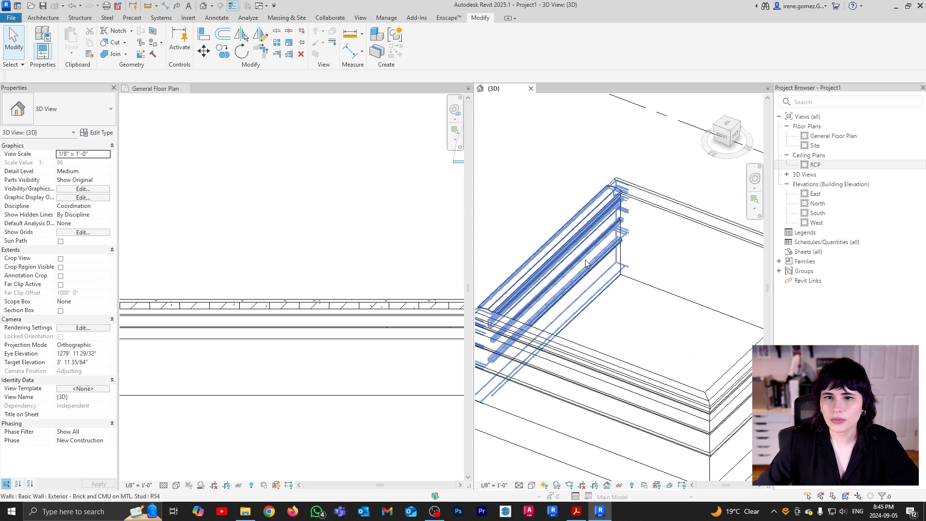
{"action": "scroll", "coordinate": [573, 277], "scroll_direction": "down", "scroll_amount": 3}
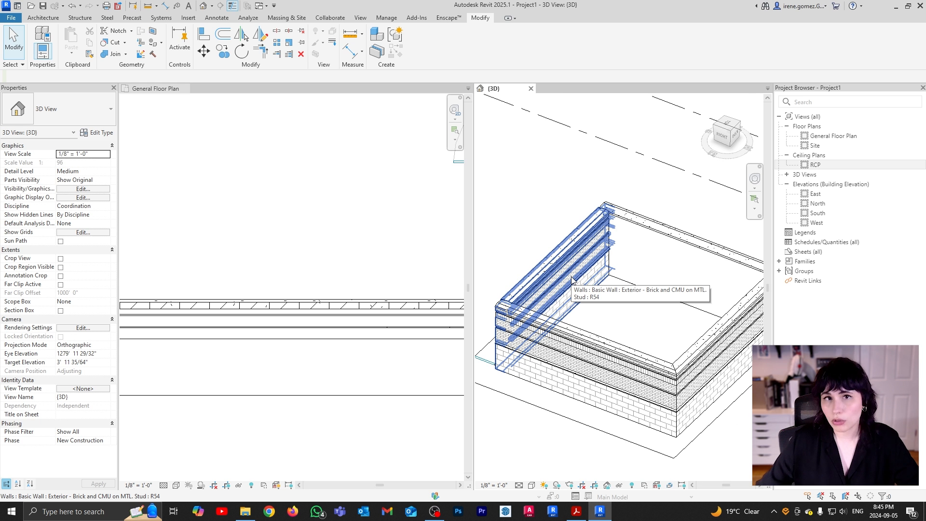
Flip the lower perimeter wall's orientation again so its brick side faces outward
{"action": "left_click", "coordinate": [312, 312]}
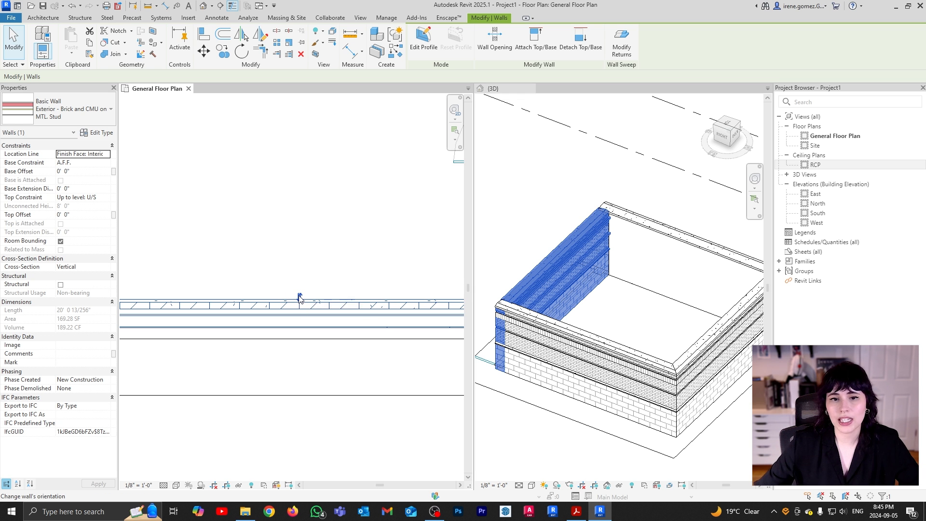
{"action": "left_click", "coordinate": [300, 296]}
{"action": "scroll", "coordinate": [278, 325], "scroll_direction": "down", "scroll_amount": 8}
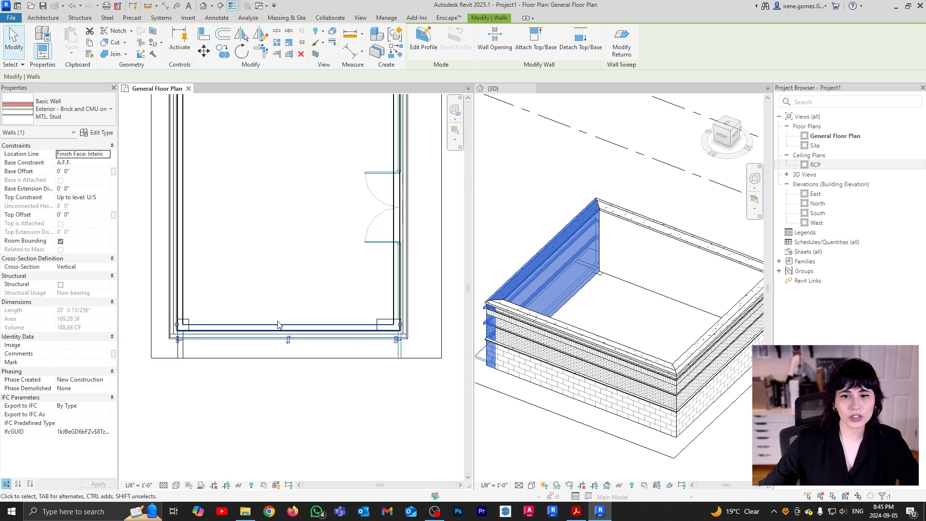
Examine how the lower wall's interior finish face meets the imported plan at the lower-left corner, and check its Location Line setting
{"action": "scroll", "coordinate": [295, 290], "scroll_direction": "up", "scroll_amount": 1}
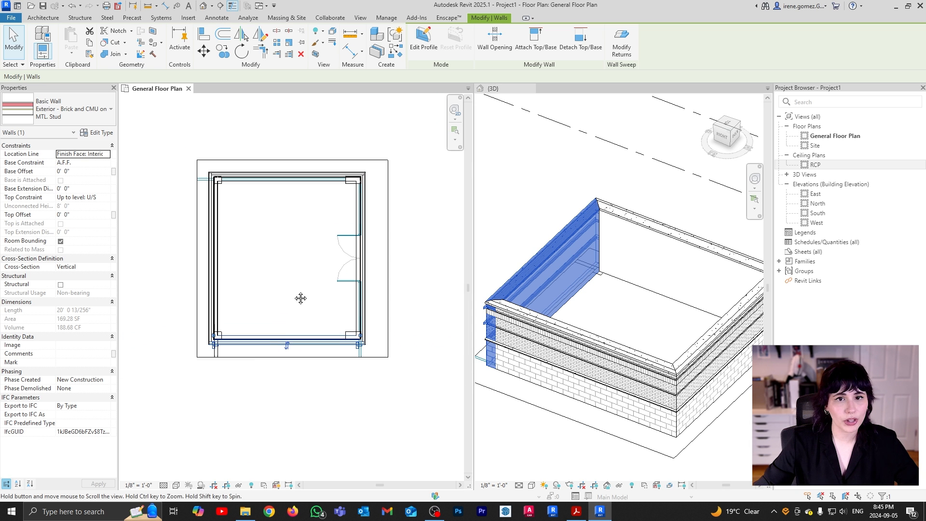
{"action": "scroll", "coordinate": [293, 343], "scroll_direction": "up", "scroll_amount": 1}
{"action": "scroll", "coordinate": [292, 344], "scroll_direction": "up", "scroll_amount": 1}
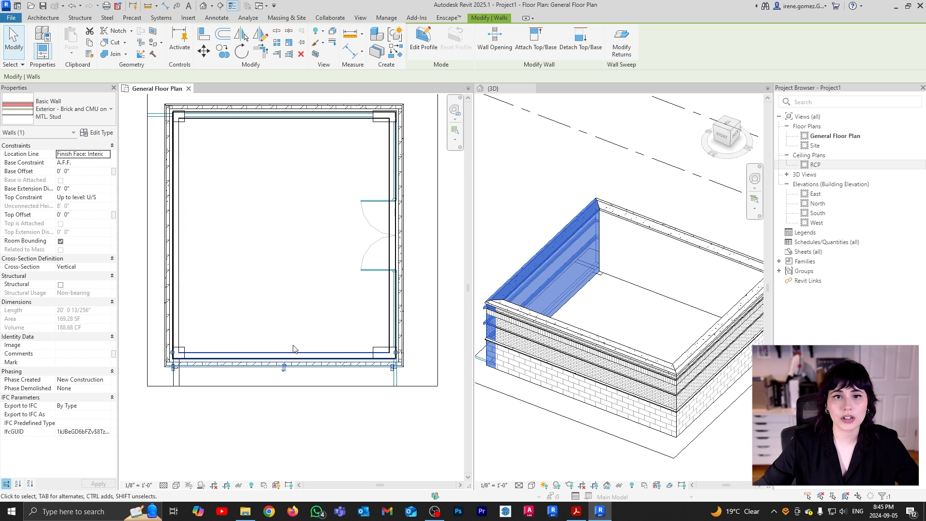
{"action": "scroll", "coordinate": [179, 397], "scroll_direction": "up", "scroll_amount": 3}
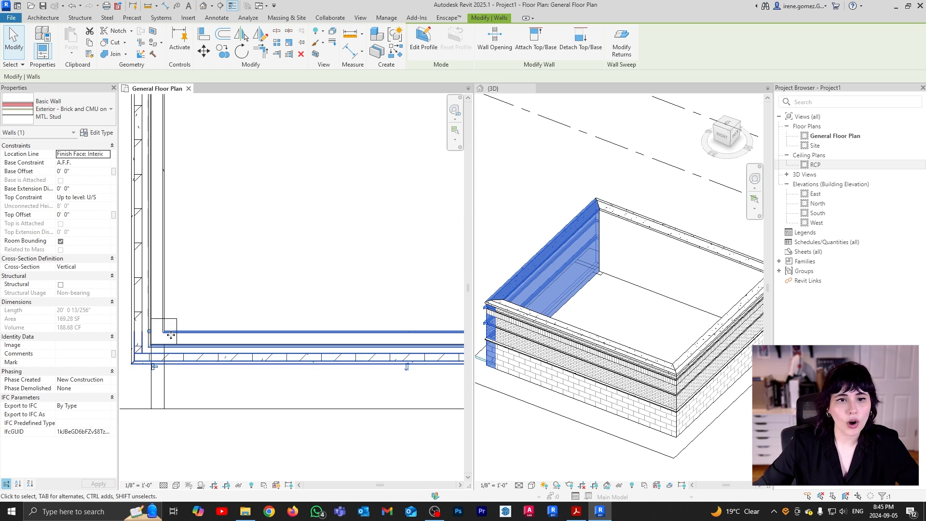
{"action": "scroll", "coordinate": [183, 348], "scroll_direction": "up", "scroll_amount": 1}
{"action": "scroll", "coordinate": [183, 348], "scroll_direction": "up", "scroll_amount": 2}
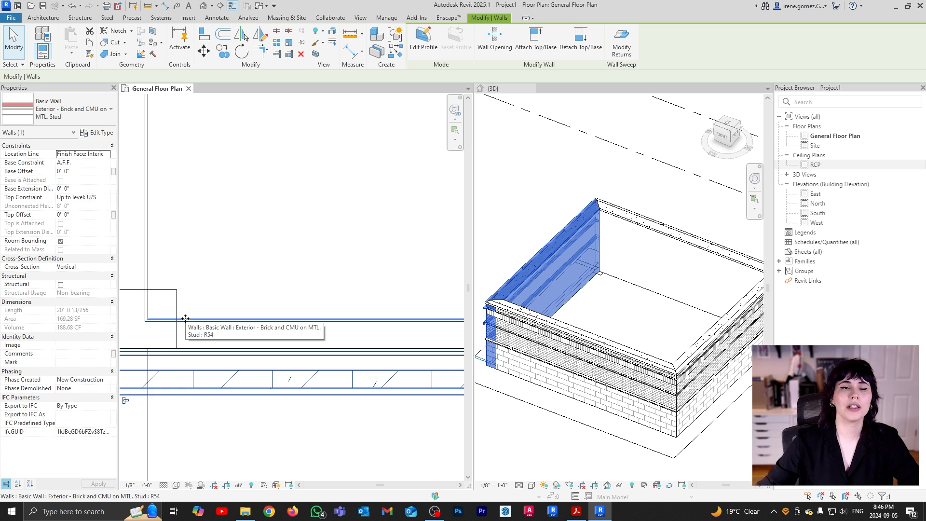
{"action": "scroll", "coordinate": [186, 319], "scroll_direction": "down", "scroll_amount": 3}
{"action": "scroll", "coordinate": [183, 319], "scroll_direction": "down", "scroll_amount": 1}
{"action": "scroll", "coordinate": [183, 319], "scroll_direction": "down", "scroll_amount": 2}
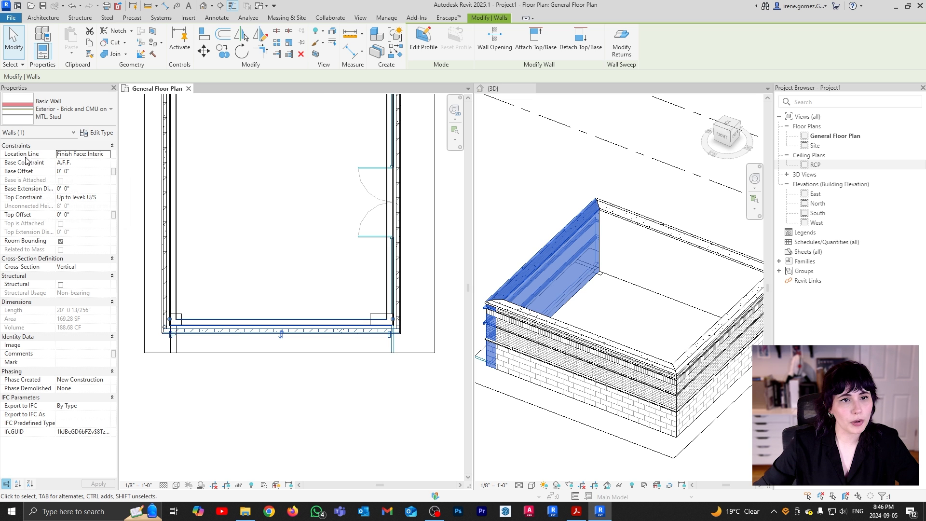
{"action": "left_click", "coordinate": [108, 154]}
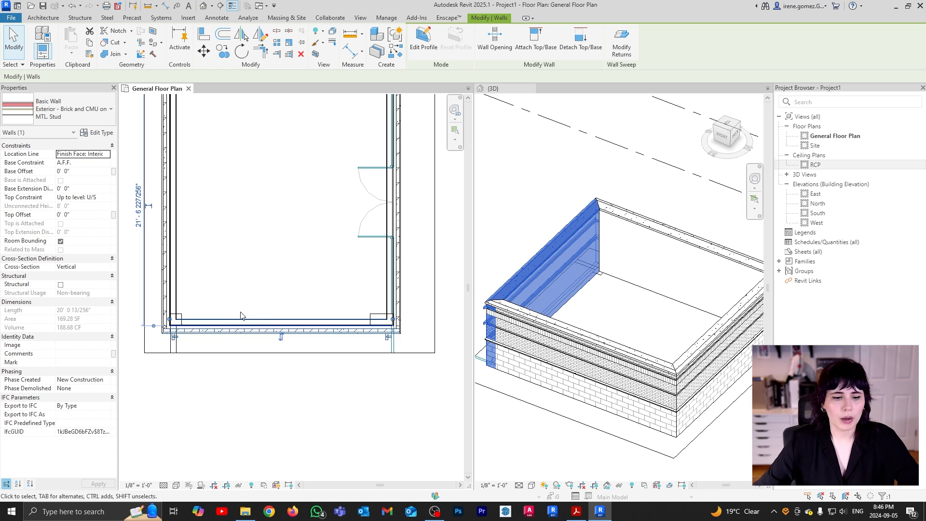
Select the whole chain of perimeter walls and change their type to Generic - 8"
{"action": "middle_click_drag", "start_coordinate": [267, 312], "coordinate": [270, 348]}
{"action": "key", "text": "Tab"}
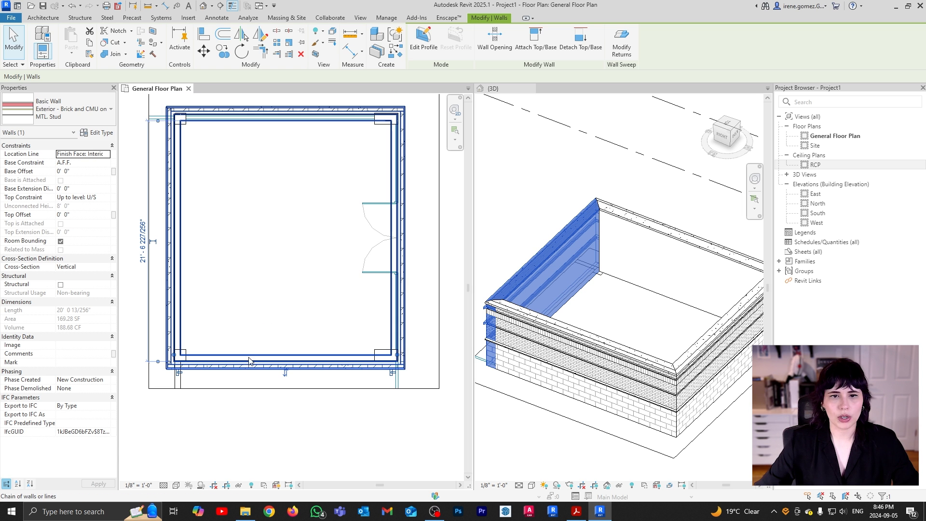
{"action": "left_click", "coordinate": [253, 357]}
{"action": "left_click", "coordinate": [80, 110]}
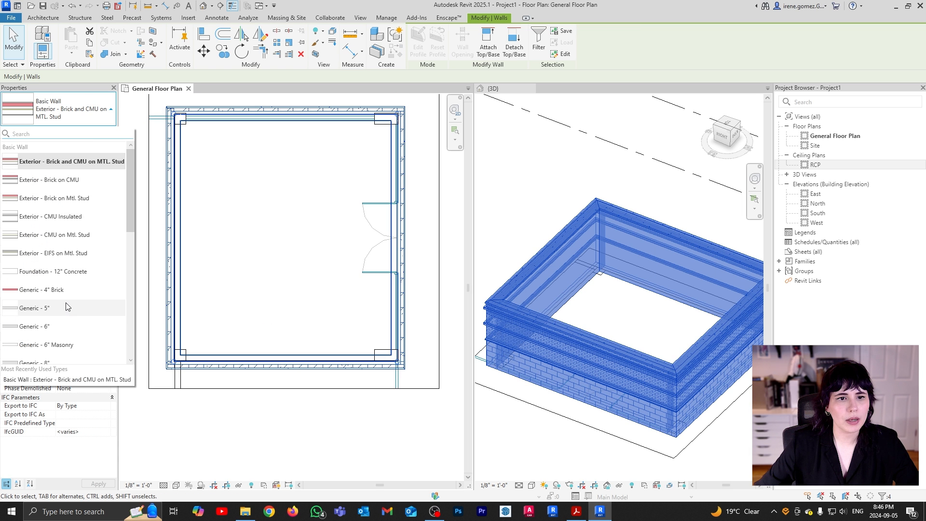
{"action": "scroll", "coordinate": [72, 309], "scroll_direction": "down", "scroll_amount": 2}
{"action": "left_click", "coordinate": [70, 314]}
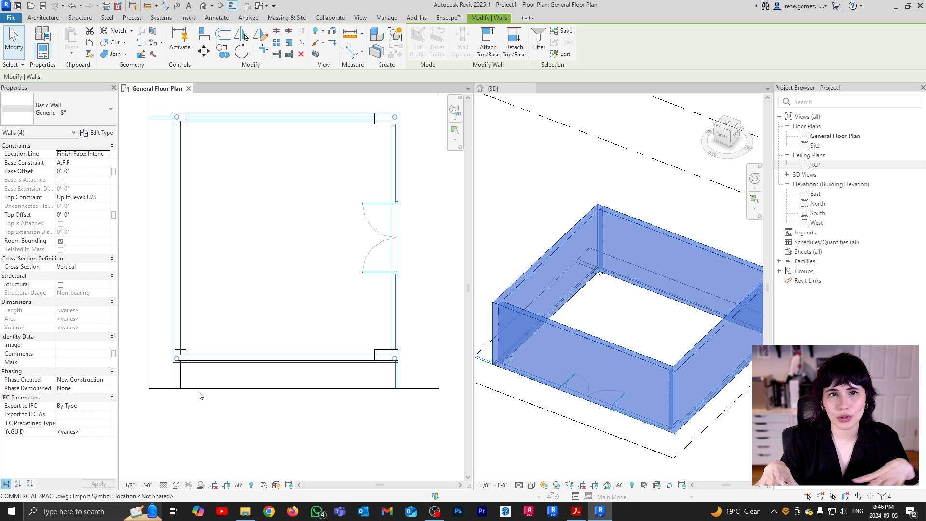
{"action": "left_click", "coordinate": [200, 396]}
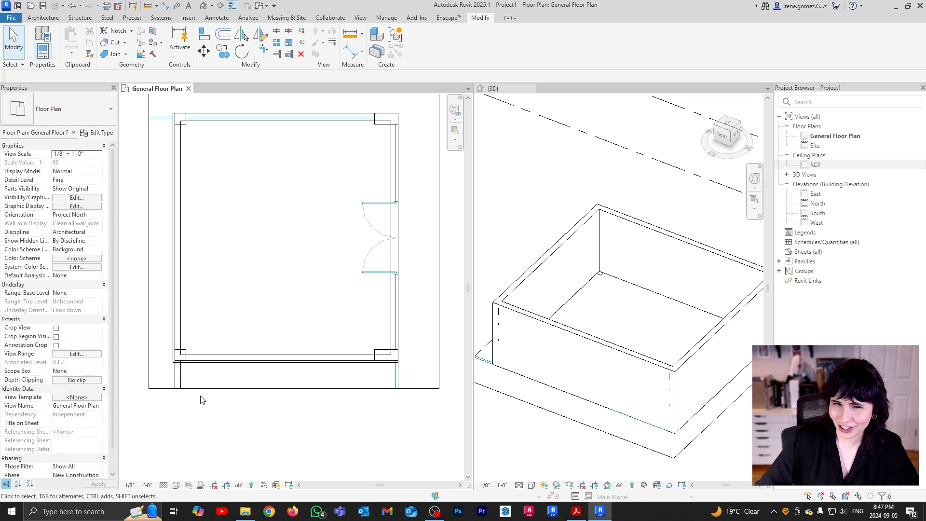
Place an aligned dimension set to wall faces between the lower wall's inner face and the imported plan's outer wall line, left of the building
{"action": "scroll", "coordinate": [187, 354], "scroll_direction": "up", "scroll_amount": 5}
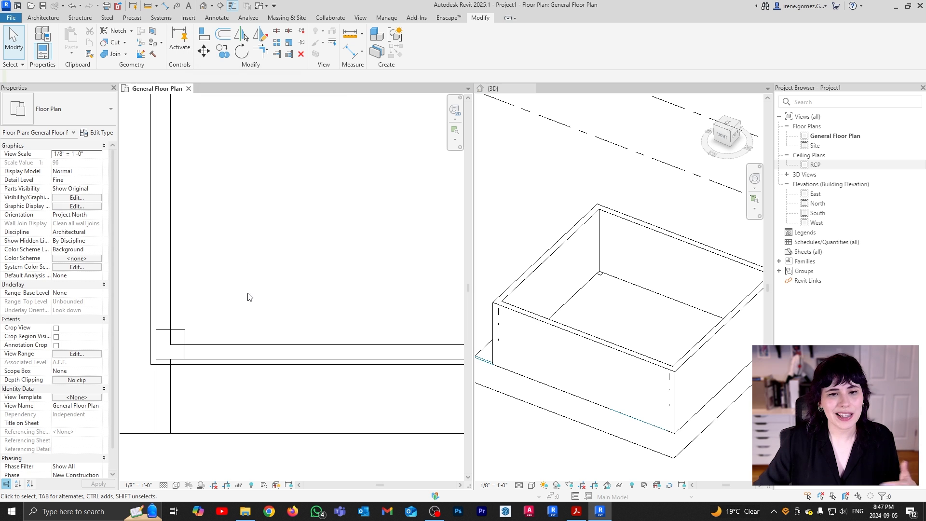
{"action": "key", "text": "d"}
{"action": "key", "text": "i"}
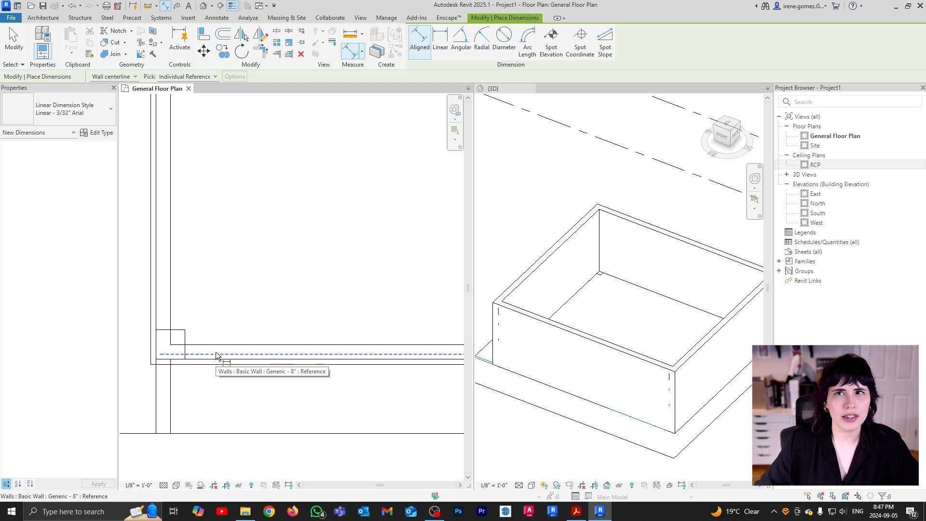
{"action": "scroll", "coordinate": [217, 355], "scroll_direction": "down", "scroll_amount": 5}
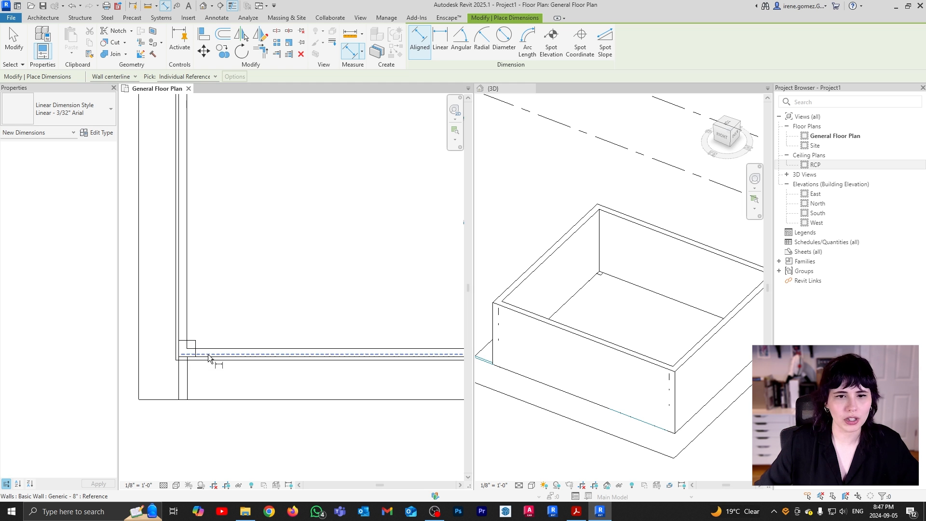
{"action": "scroll", "coordinate": [234, 355], "scroll_direction": "up", "scroll_amount": 5}
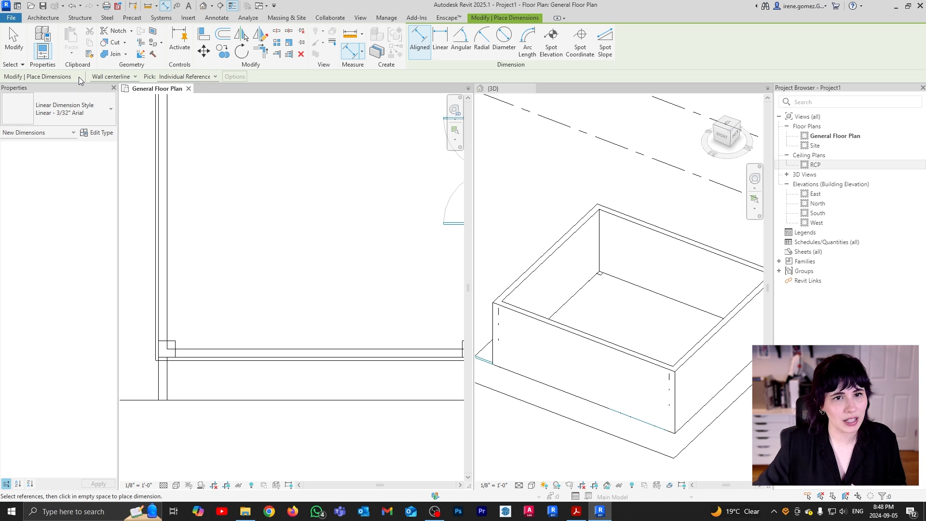
{"action": "left_click", "coordinate": [136, 80]}
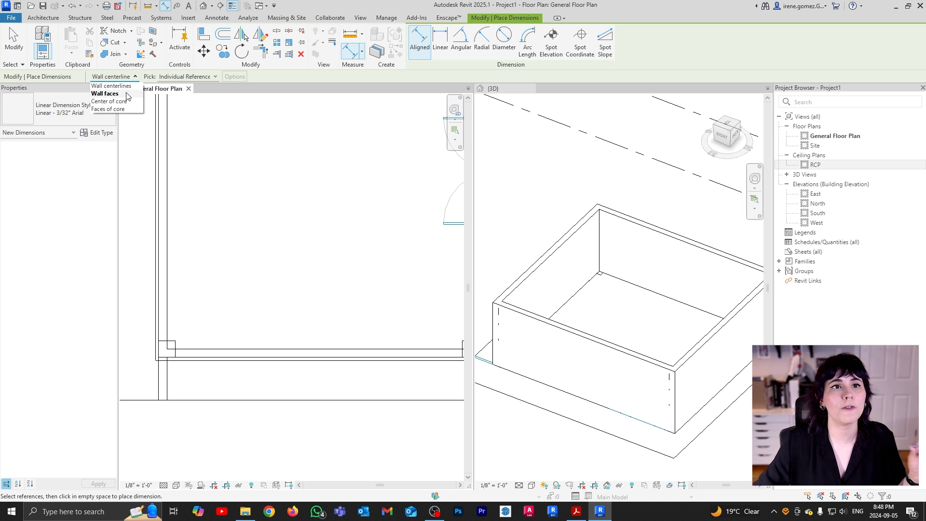
{"action": "left_click", "coordinate": [127, 94]}
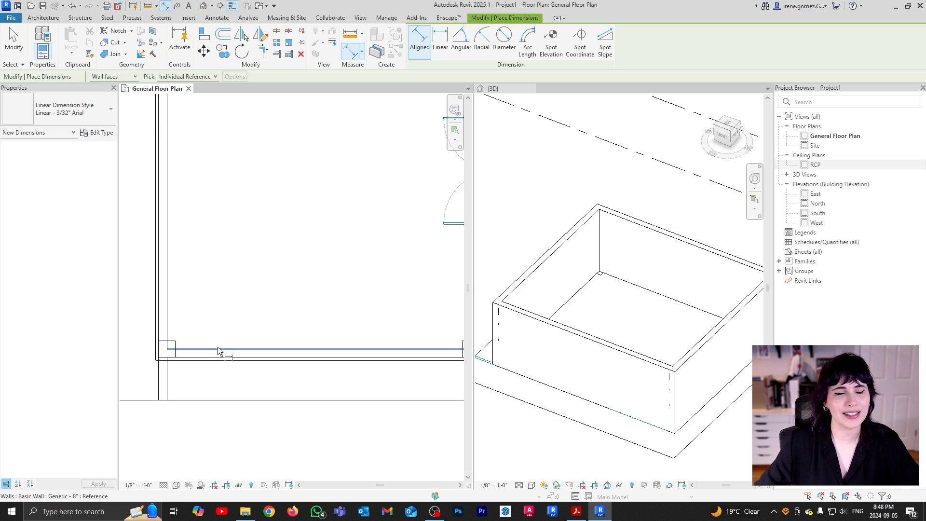
{"action": "scroll", "coordinate": [198, 354], "scroll_direction": "up", "scroll_amount": 3}
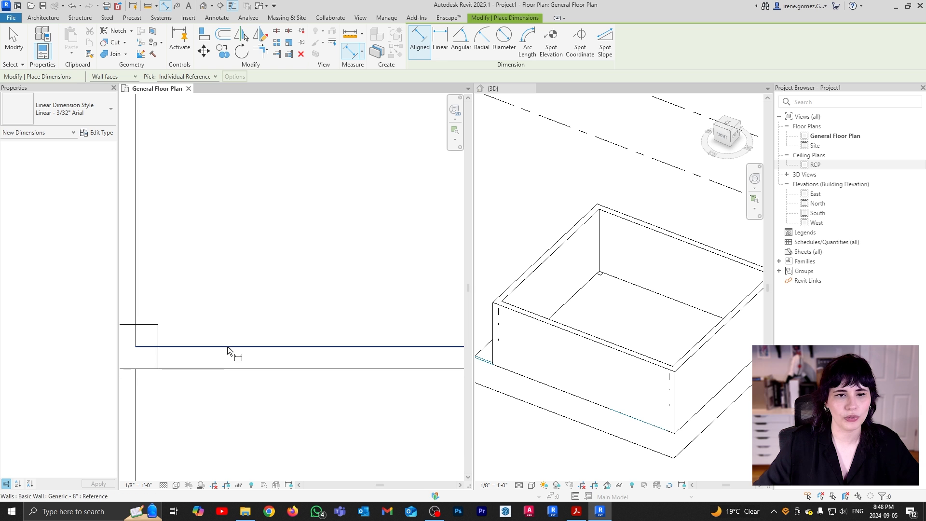
{"action": "left_click", "coordinate": [299, 320]}
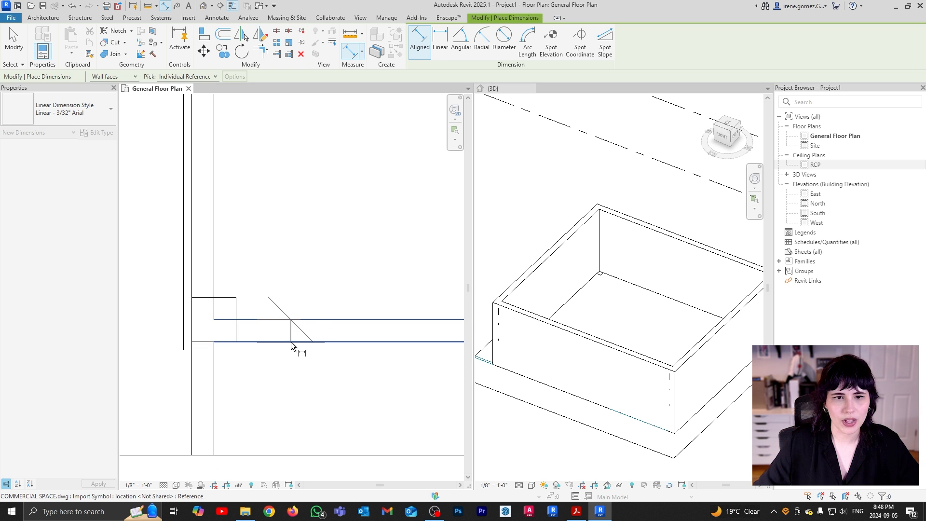
{"action": "scroll", "coordinate": [326, 355], "scroll_direction": "down", "scroll_amount": 2}
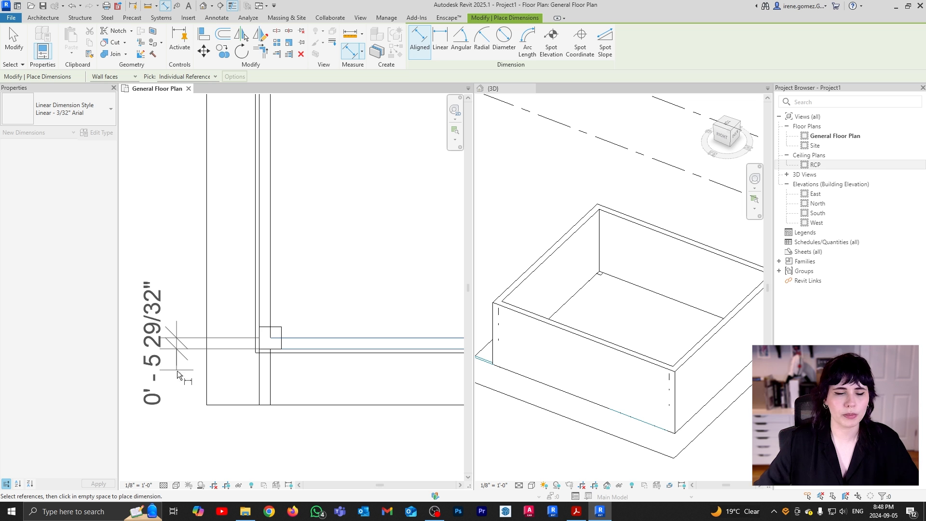
{"action": "left_click", "coordinate": [181, 372]}
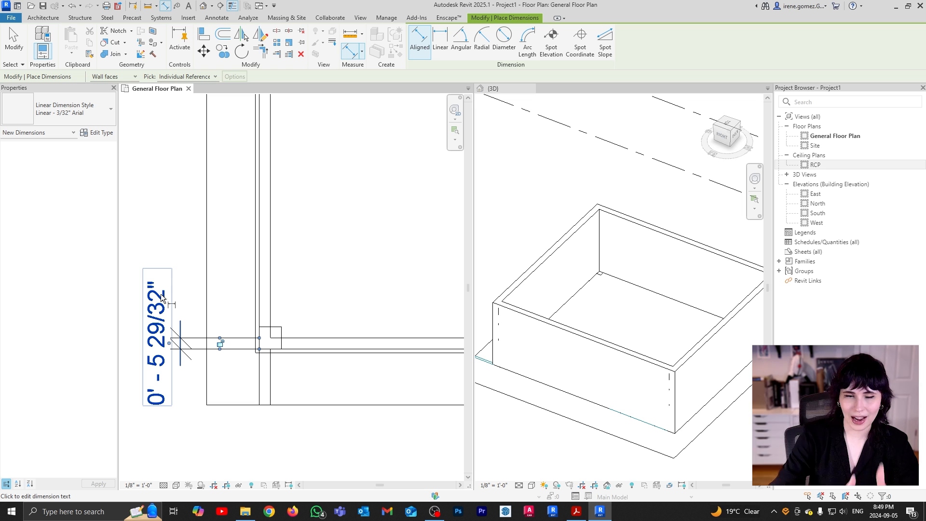
Measure from the left wall's inner face to the imported plan's outer wall line with an unplaced aligned dimension, and end dimensioning
{"action": "left_click", "coordinate": [273, 305]}
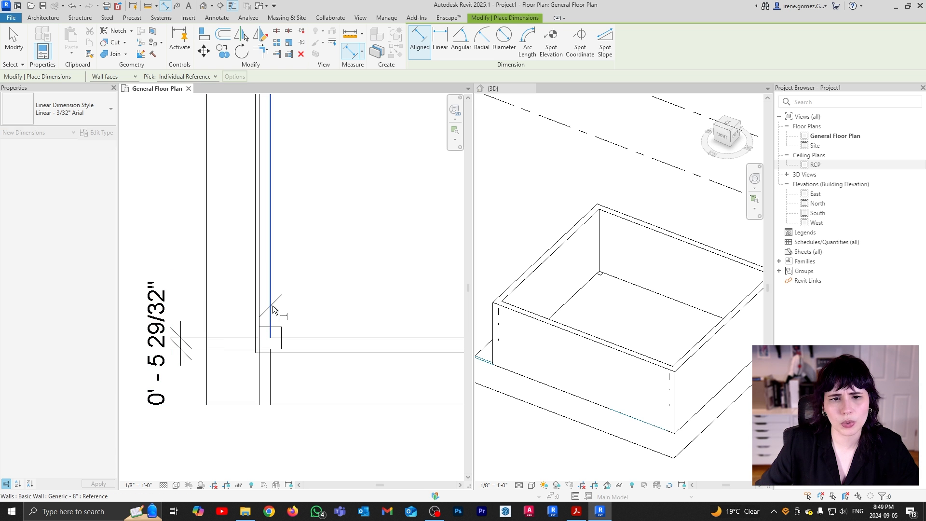
{"action": "left_click", "coordinate": [261, 309]}
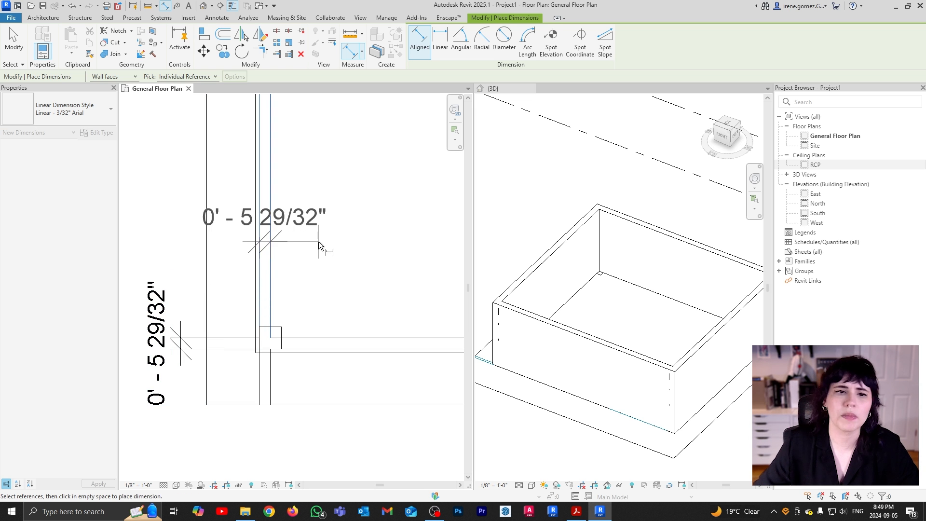
{"action": "key", "text": "Escape"}
{"action": "key", "text": "Escape"}
{"action": "middle_click_drag", "start_coordinate": [331, 383], "coordinate": [285, 371]}
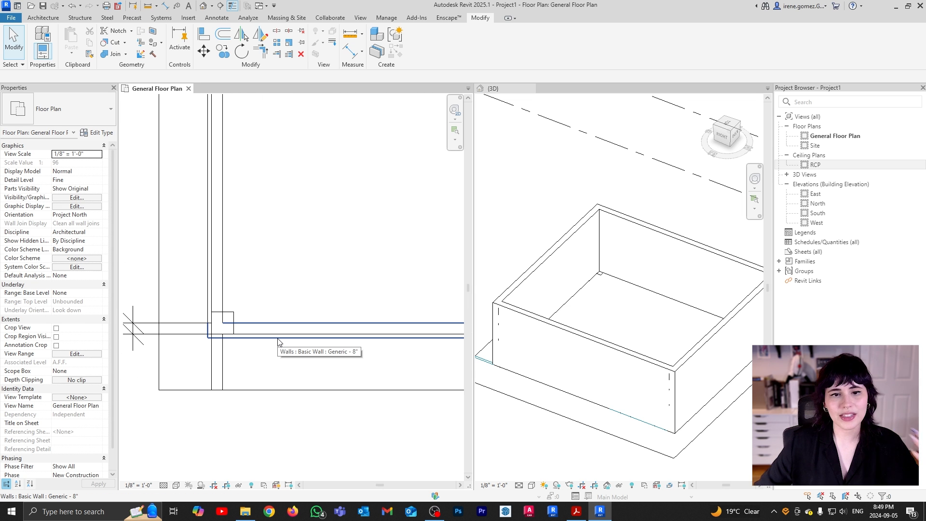
Browse the full list of wall types available for the lower wall, including the exterior, generic and interior partition types
{"action": "left_click", "coordinate": [278, 342]}
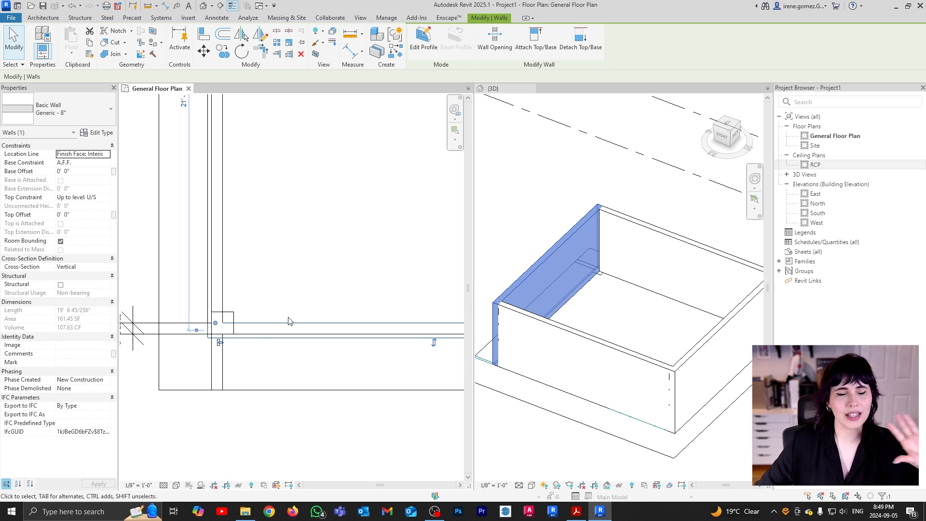
{"action": "scroll", "coordinate": [265, 371], "scroll_direction": "down", "scroll_amount": 1}
{"action": "scroll", "coordinate": [264, 374], "scroll_direction": "down", "scroll_amount": 2}
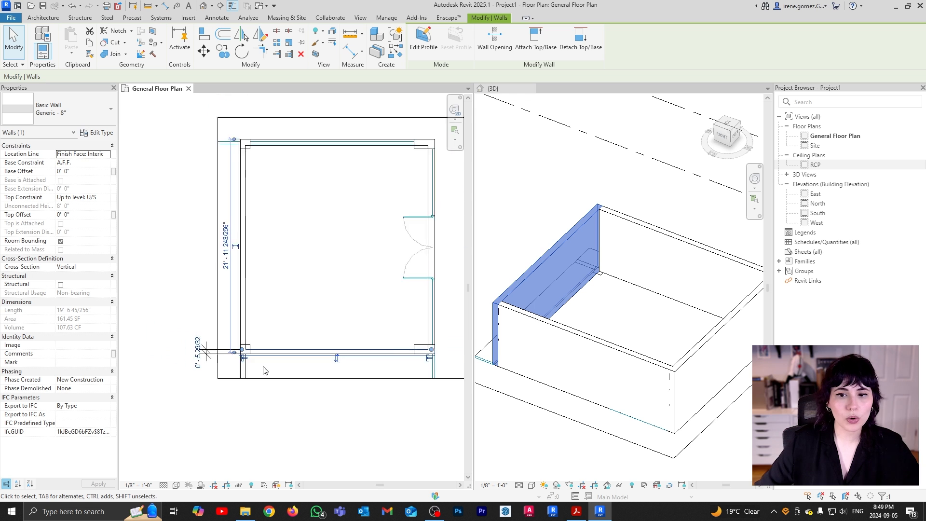
{"action": "scroll", "coordinate": [325, 300], "scroll_direction": "up", "scroll_amount": 1}
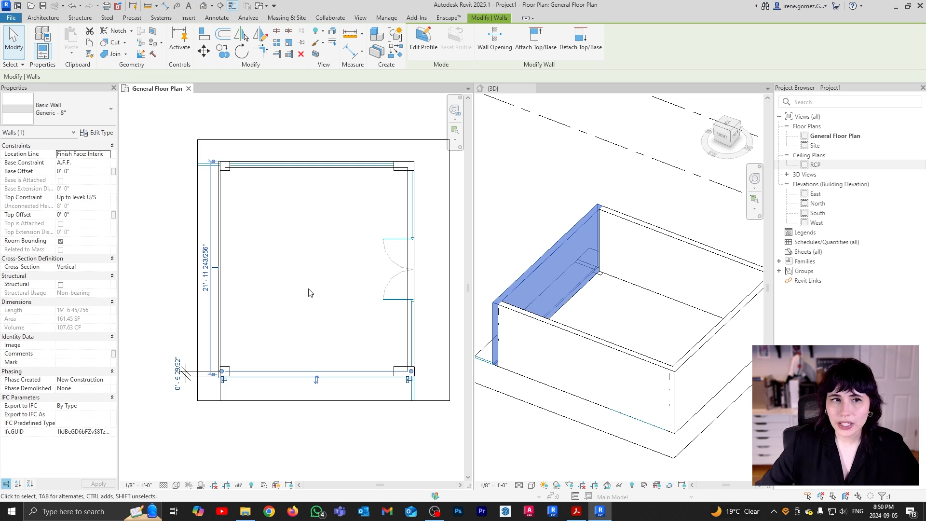
{"action": "left_click", "coordinate": [73, 112]}
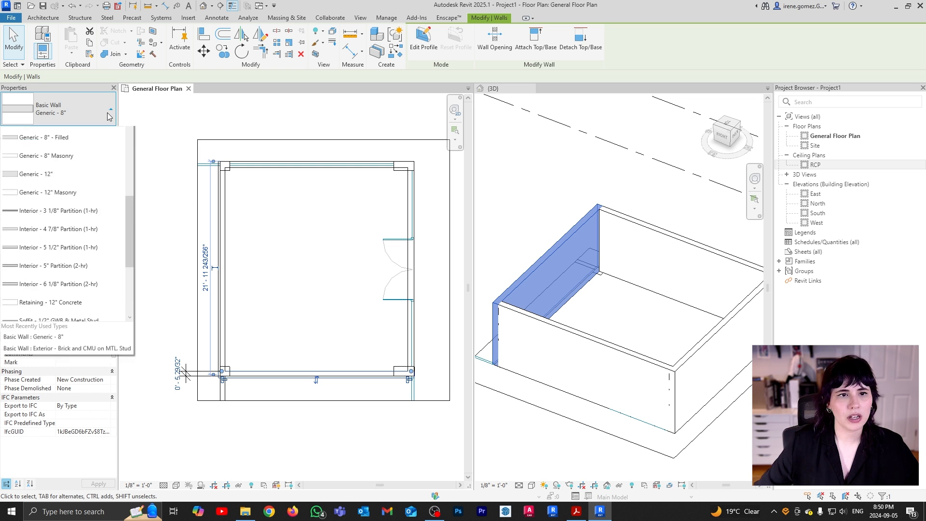
{"action": "scroll", "coordinate": [104, 258], "scroll_direction": "up", "scroll_amount": 5}
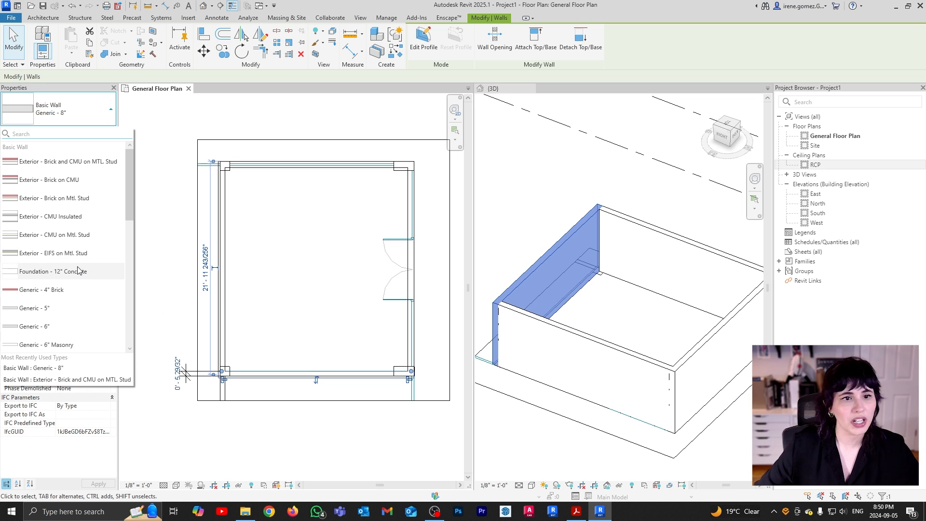
{"action": "scroll", "coordinate": [78, 271], "scroll_direction": "down", "scroll_amount": 5}
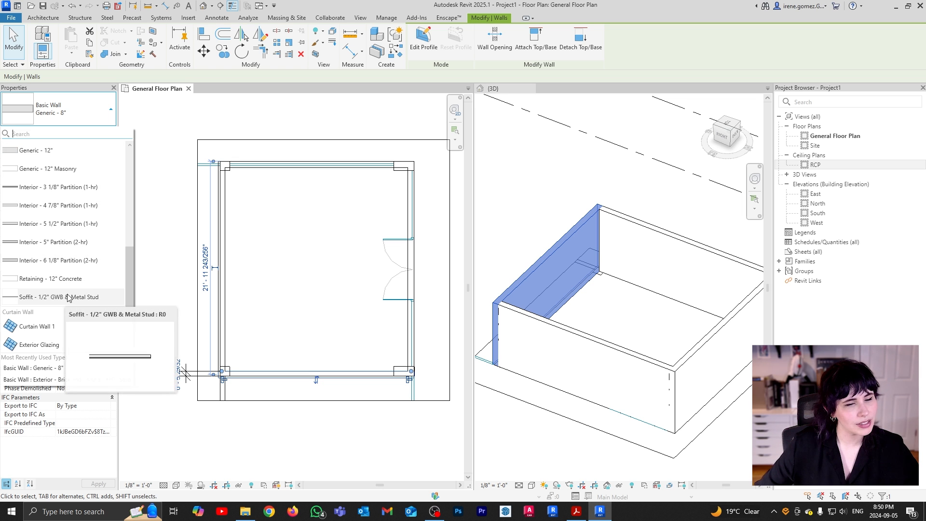
{"action": "scroll", "coordinate": [69, 296], "scroll_direction": "up", "scroll_amount": 1}
{"action": "mouse_move", "coordinate": [69, 280]}
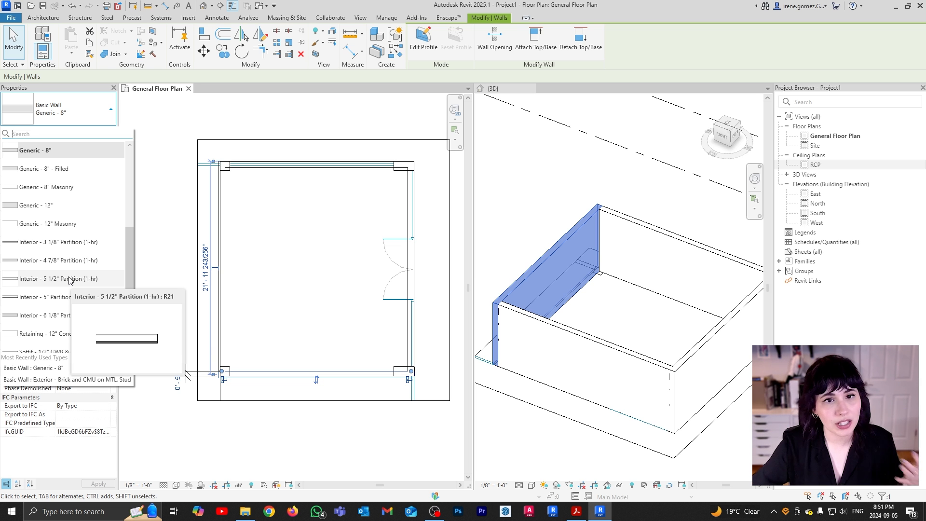
{"action": "left_click", "coordinate": [233, 222]}
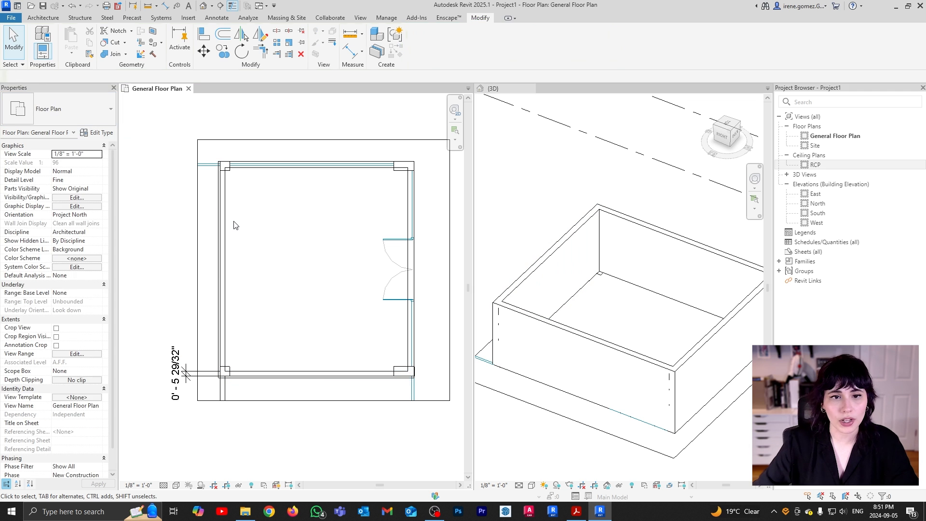
Try the Generic - 4" Brick type on the left wall
{"action": "left_click", "coordinate": [222, 239]}
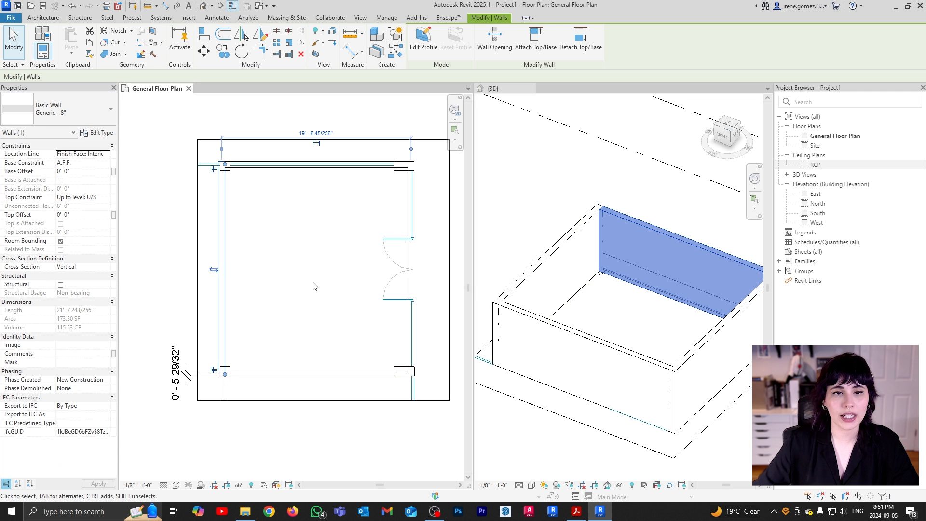
{"action": "left_click", "coordinate": [90, 102]}
{"action": "scroll", "coordinate": [72, 232], "scroll_direction": "up", "scroll_amount": 3}
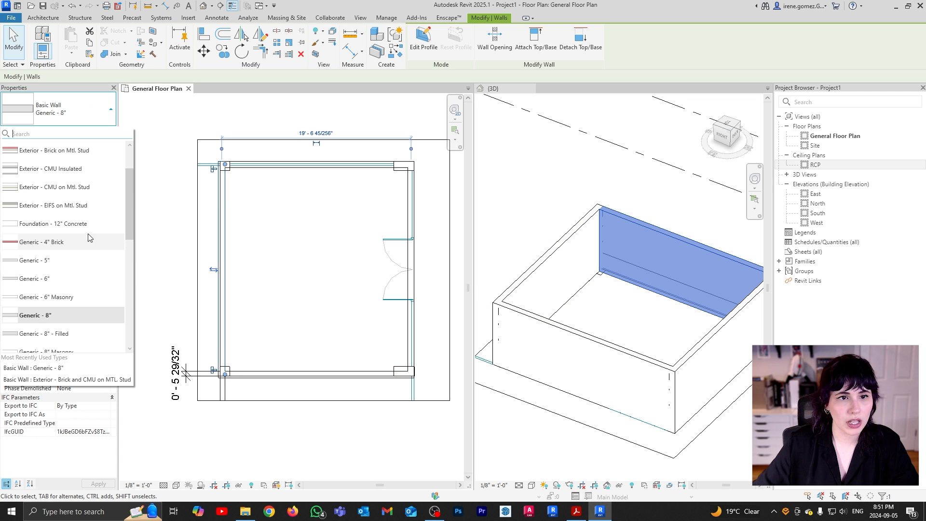
{"action": "left_click", "coordinate": [89, 235]}
Try the Interior - 6 1/8" Partition (2-hr) type on the lower wall, and undo both trial wall type changes
{"action": "left_click", "coordinate": [293, 378]}
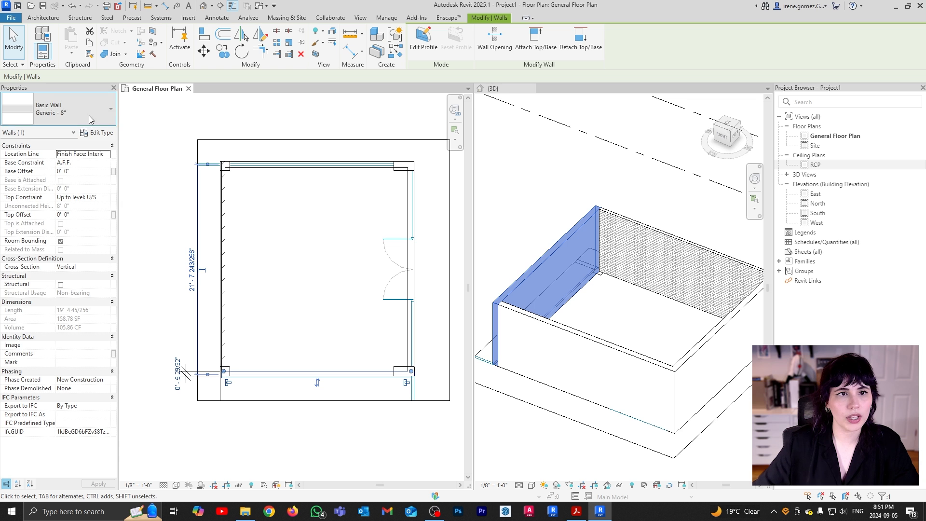
{"action": "left_click", "coordinate": [72, 109]}
{"action": "left_click", "coordinate": [81, 316]}
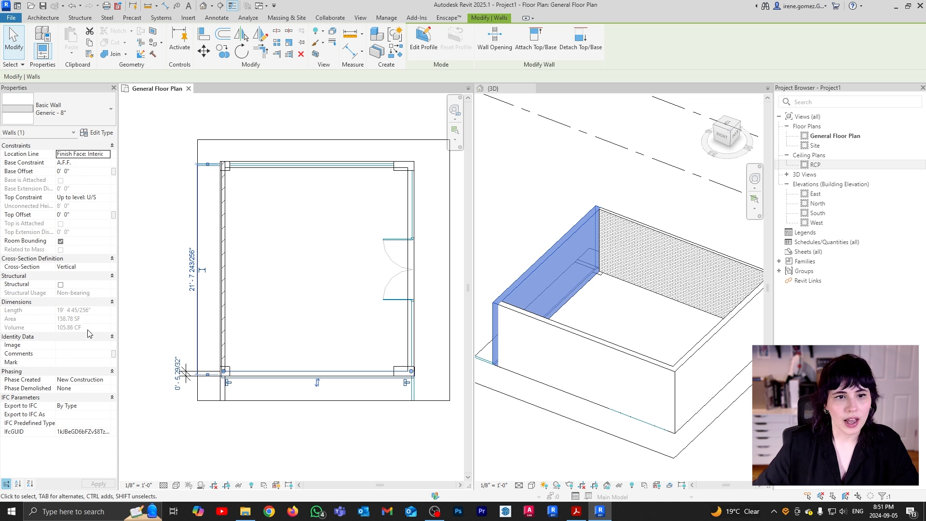
{"action": "left_click", "coordinate": [330, 430]}
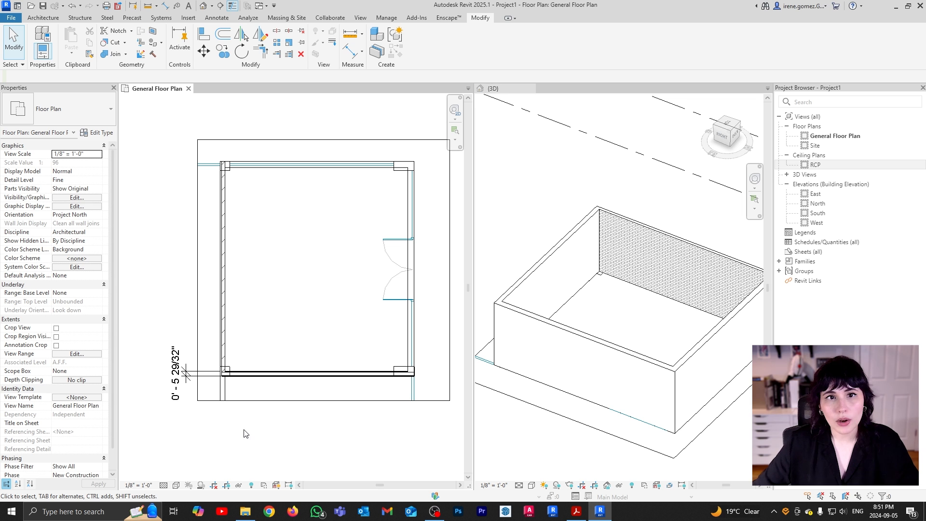
{"action": "scroll", "coordinate": [246, 431], "scroll_direction": "up", "scroll_amount": 5}
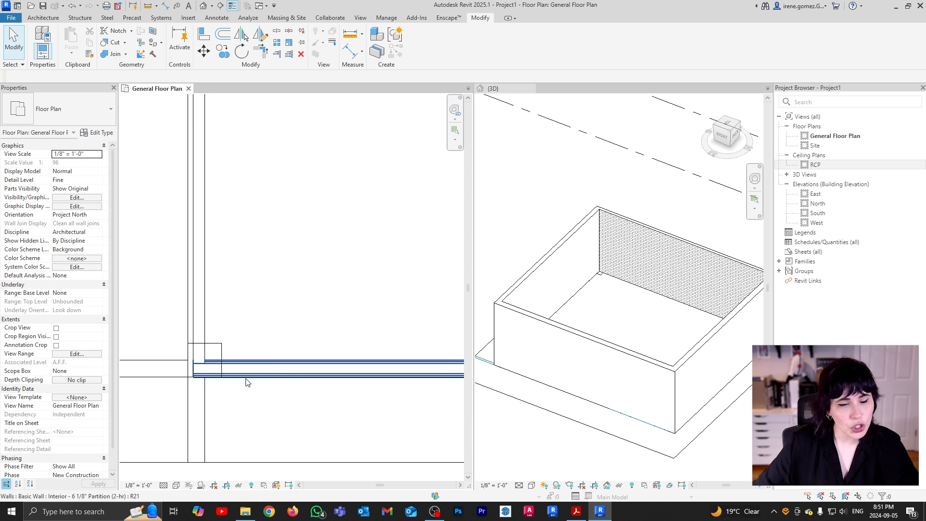
{"action": "scroll", "coordinate": [245, 390], "scroll_direction": "down", "scroll_amount": 5}
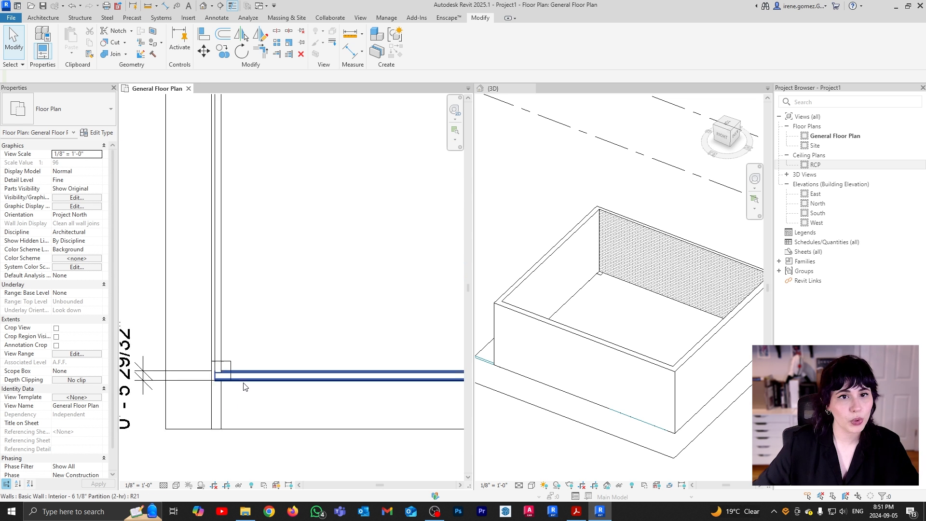
{"action": "key", "text": "ctrl+z"}
{"action": "key", "text": "ctrl+z"}
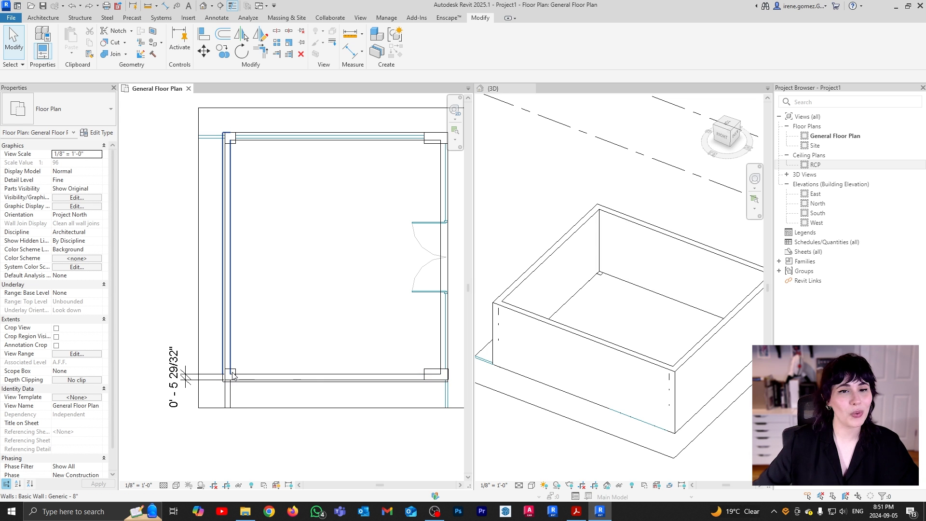
Open the left wall's type properties and review the layer structure of its Generic - 8" type without editing it
{"action": "left_click", "coordinate": [259, 383]}
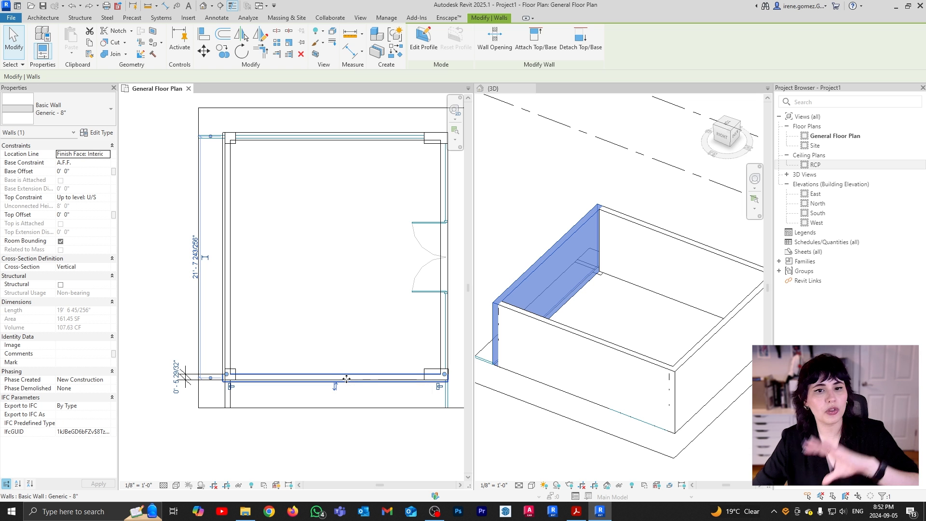
{"action": "left_click", "coordinate": [228, 262]}
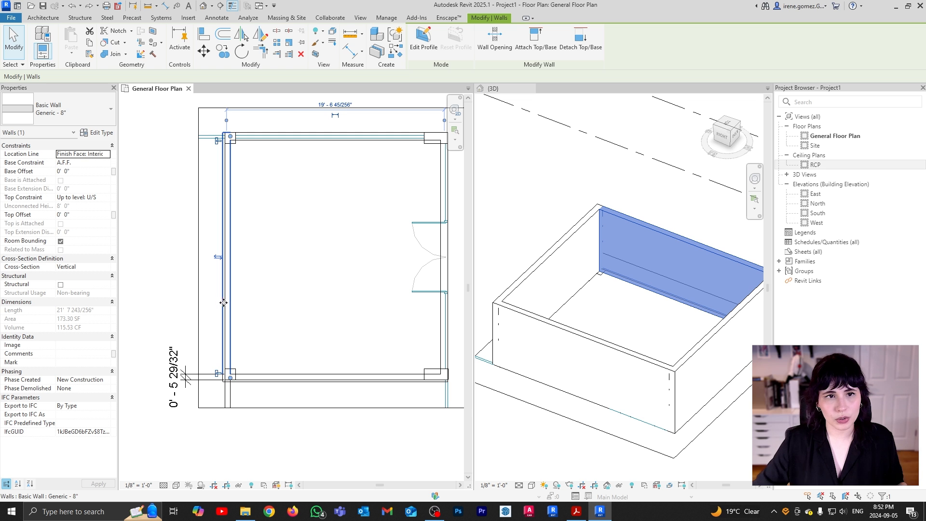
{"action": "left_click", "coordinate": [109, 134]}
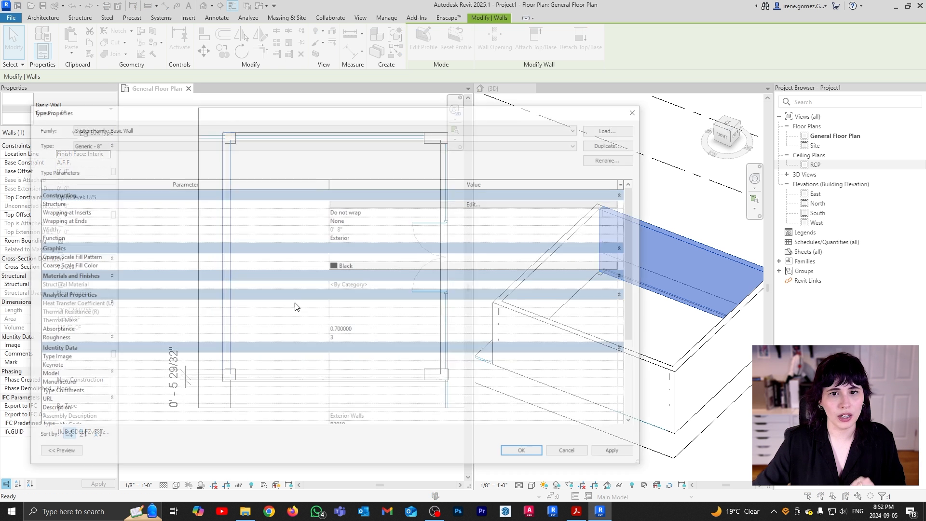
{"action": "left_click_drag", "start_coordinate": [440, 116], "coordinate": [537, 100]}
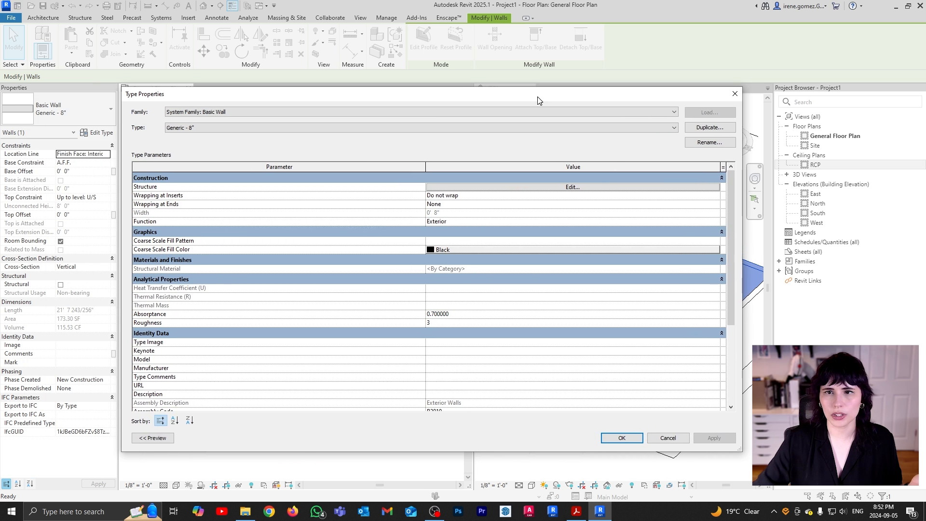
{"action": "left_click_drag", "start_coordinate": [742, 256], "coordinate": [374, 240]}
{"action": "left_click_drag", "start_coordinate": [259, 90], "coordinate": [308, 82]}
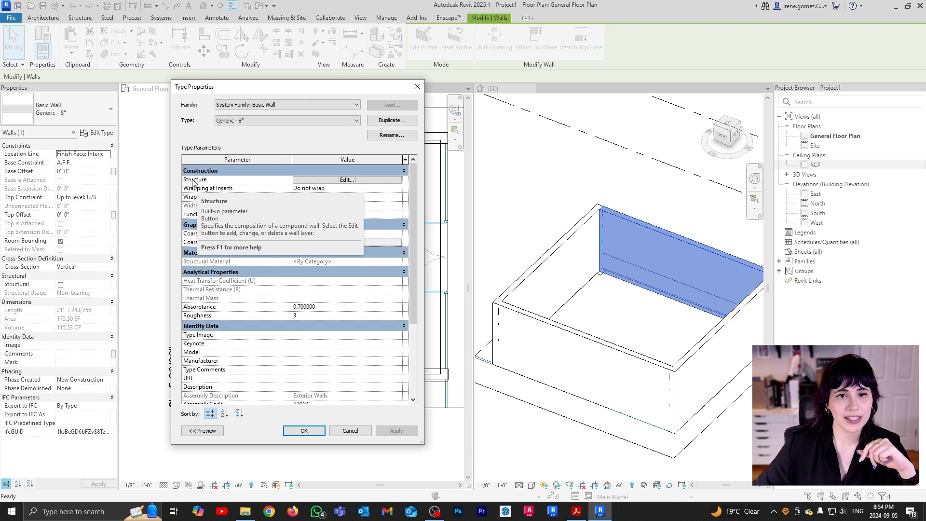
{"action": "left_click", "coordinate": [351, 180]}
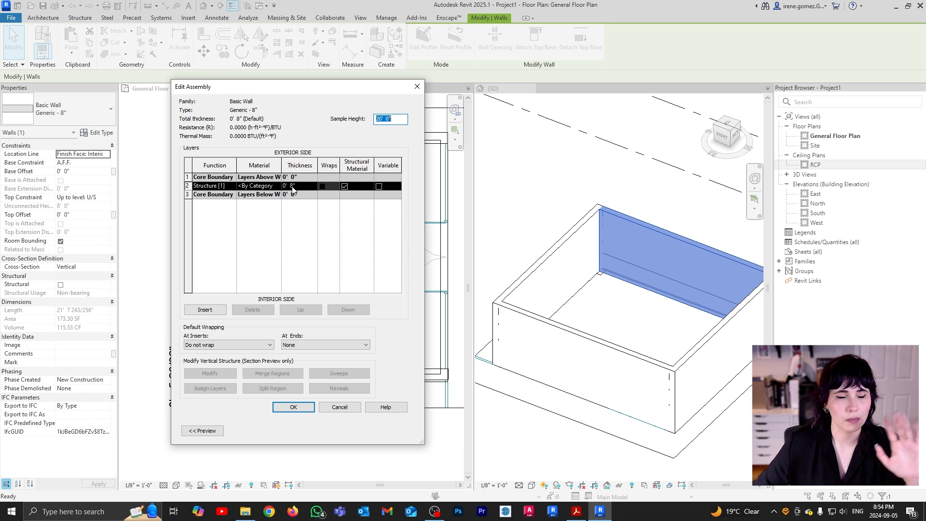
{"action": "left_click", "coordinate": [417, 89]}
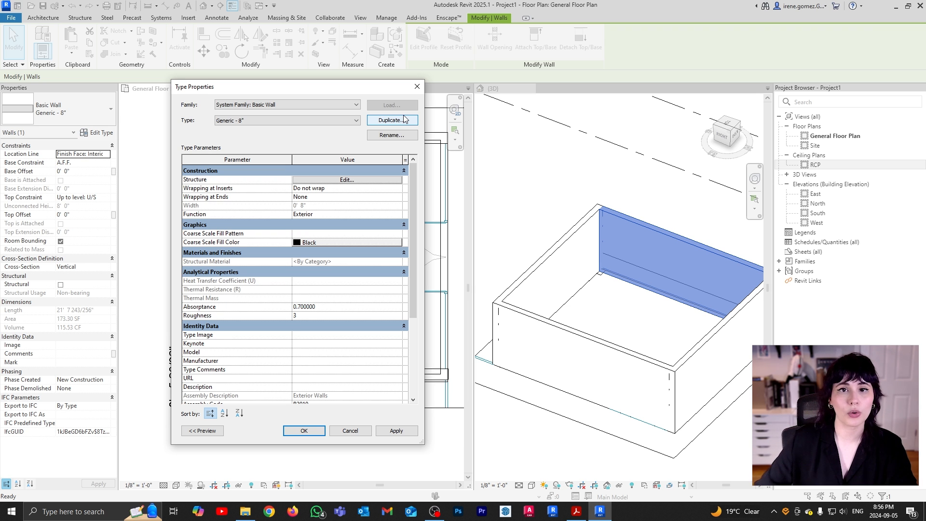
Duplicate the left wall's Generic - 8" type under the name Generic - 5 29/32"
{"action": "left_click_drag", "start_coordinate": [356, 87], "coordinate": [412, 92]}
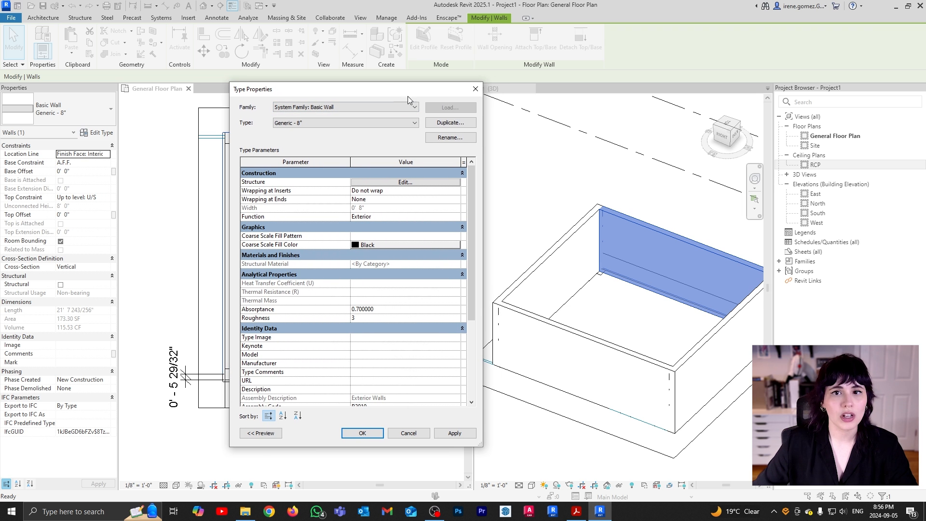
{"action": "left_click", "coordinate": [450, 123]}
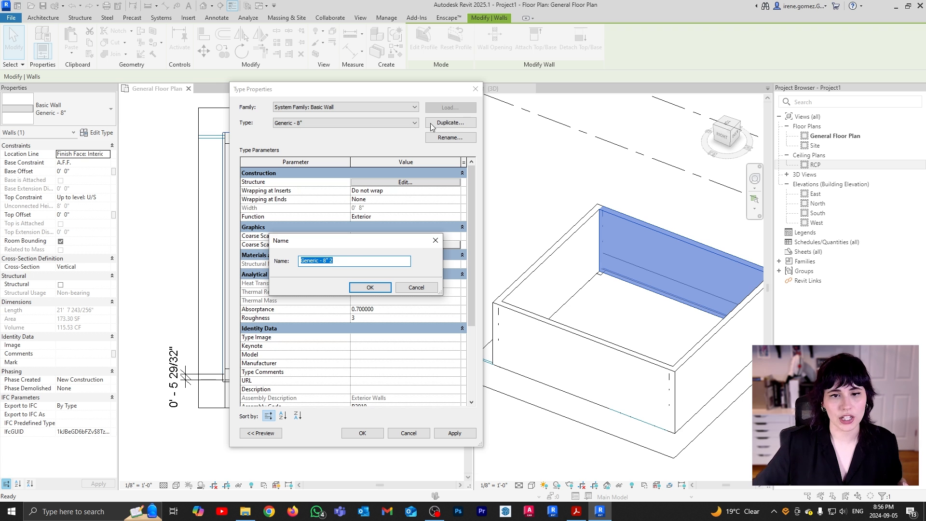
{"action": "left_click", "coordinate": [344, 261]}
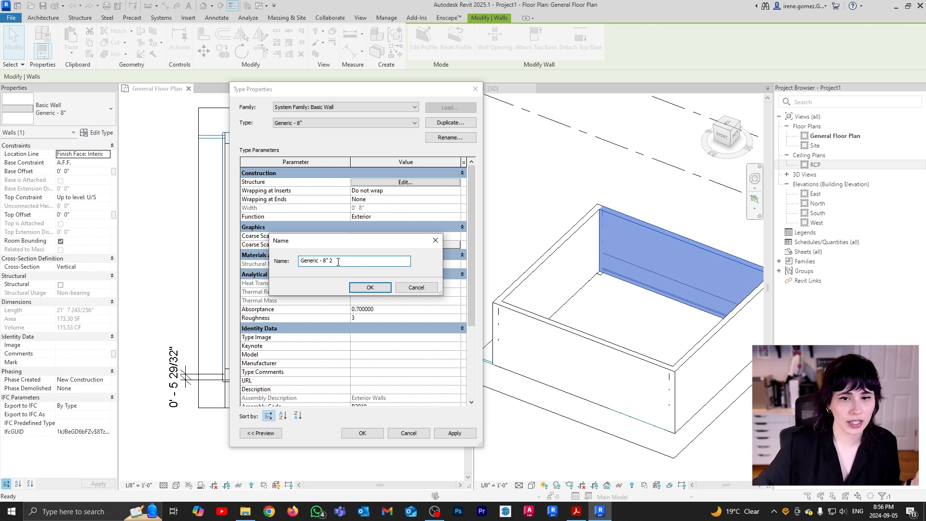
{"action": "left_click_drag", "start_coordinate": [332, 261], "coordinate": [325, 258]}
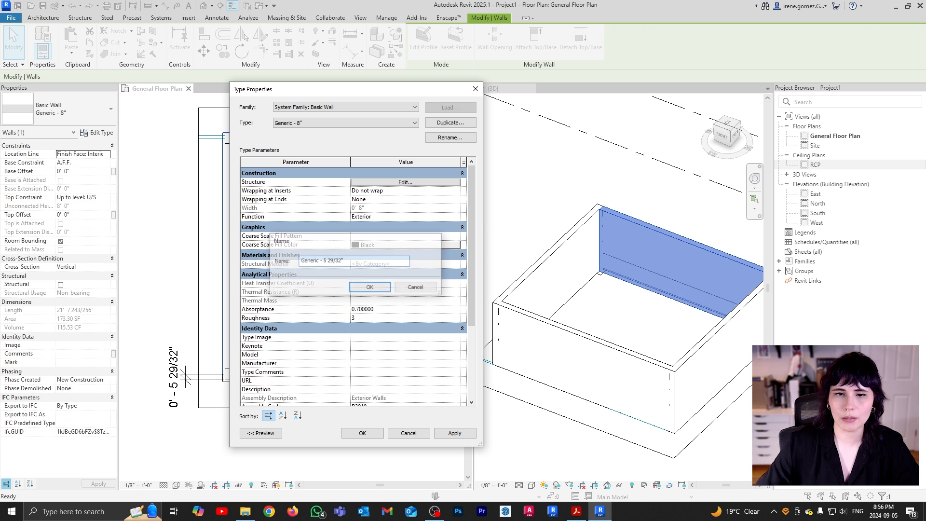
{"action": "key", "text": "Return"}
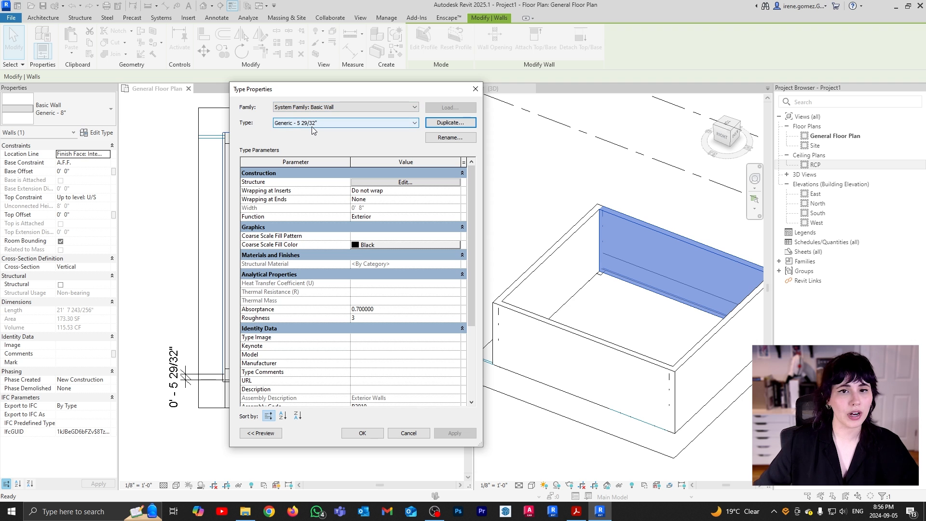
Set the structure layer's thickness to 5 29/32" in the duplicated wall type, and apply the type to the left wall
{"action": "left_click", "coordinate": [405, 182]}
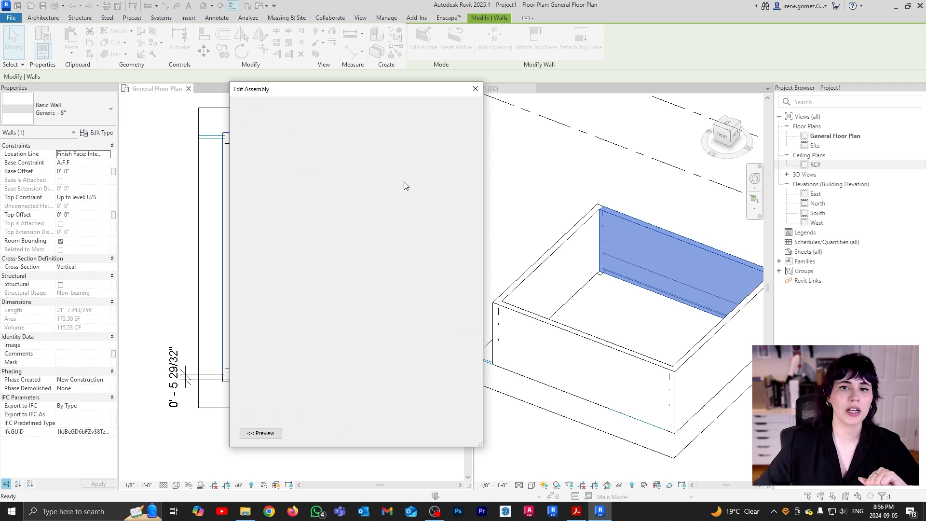
{"action": "left_click", "coordinate": [362, 189]}
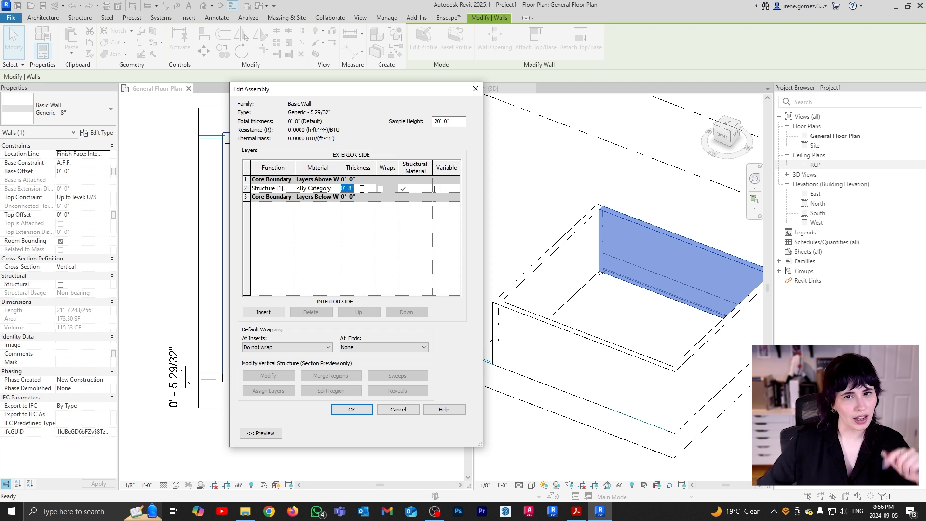
{"action": "type", "text": "5 29/32"}
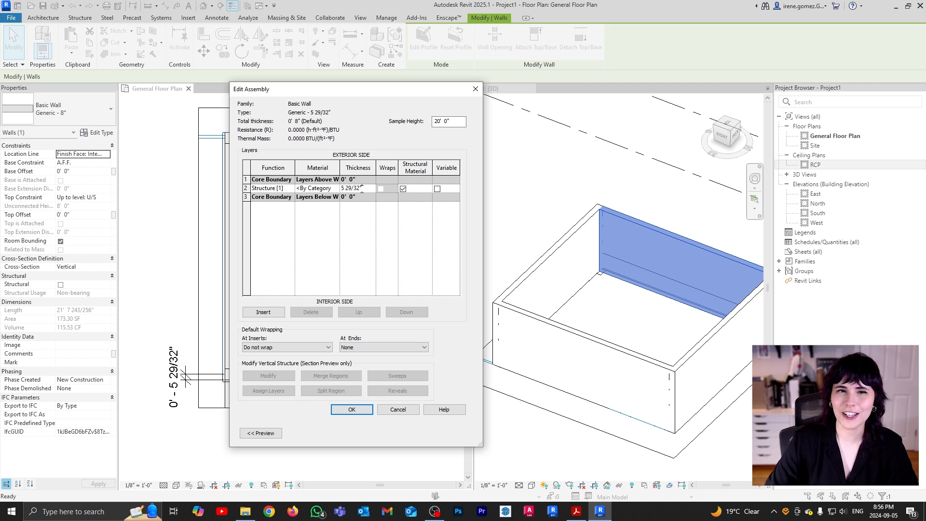
{"action": "key", "text": "Tab"}
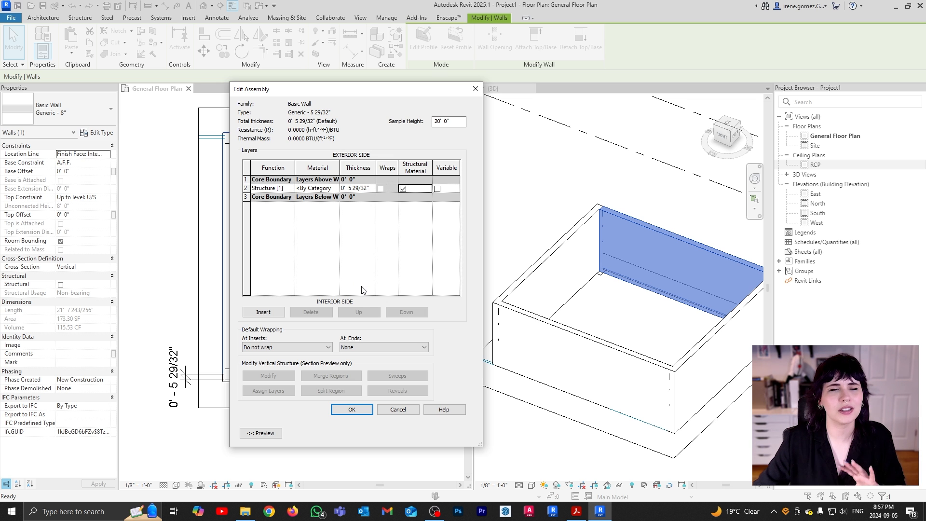
{"action": "left_click", "coordinate": [366, 411]}
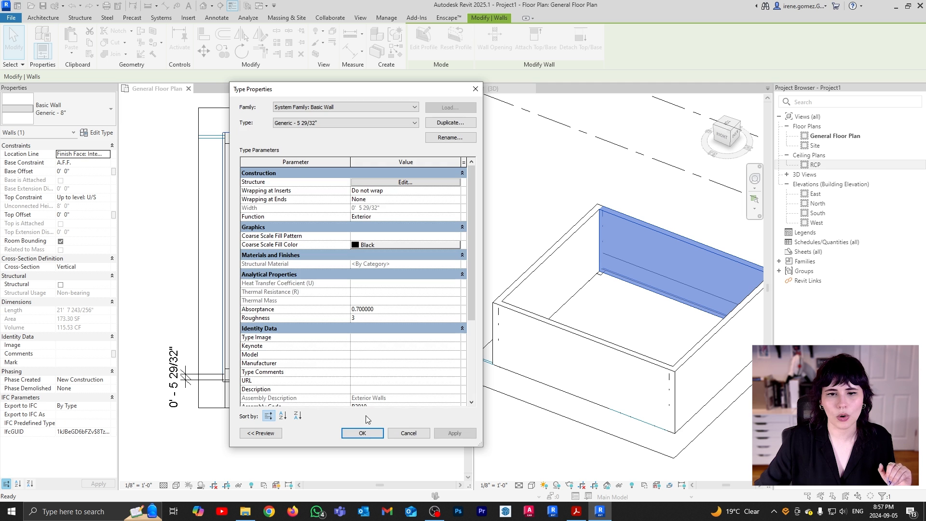
{"action": "left_click", "coordinate": [366, 433]}
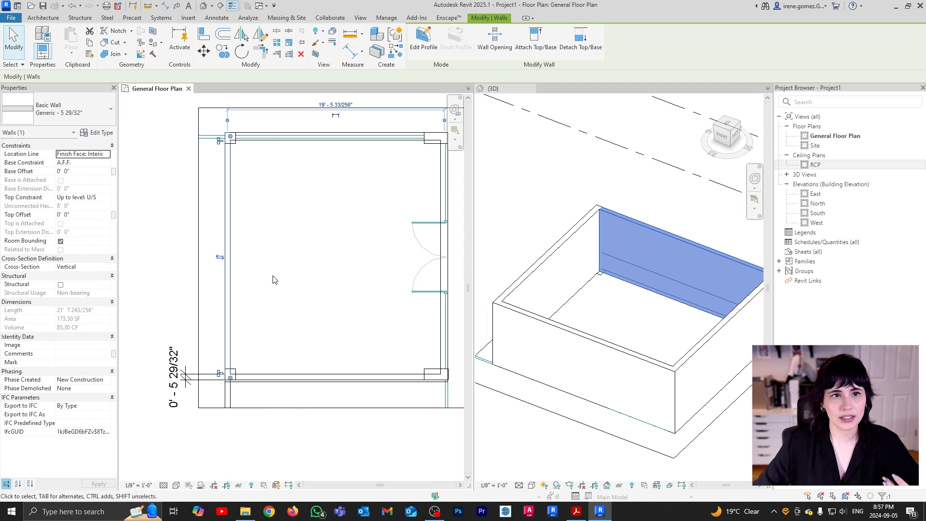
{"action": "left_click", "coordinate": [305, 437]}
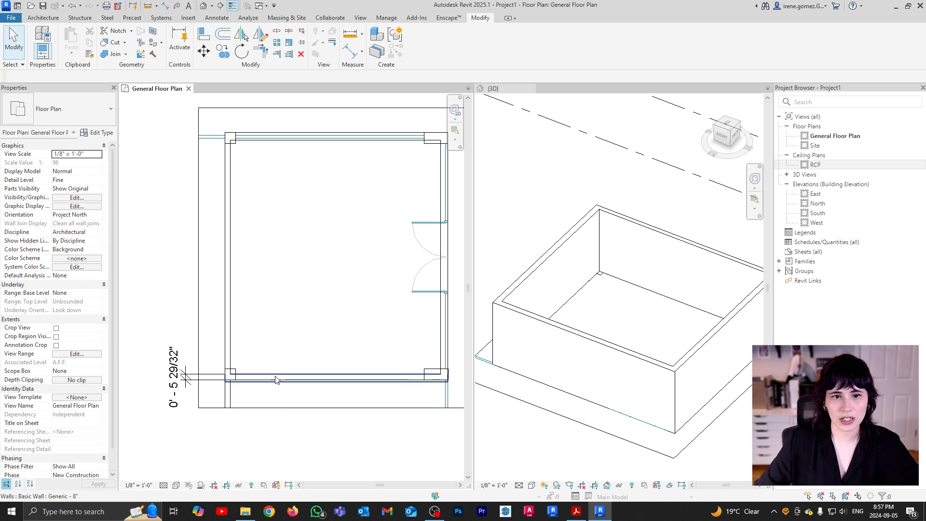
Select the chain of all four perimeter walls and change their type to Generic - 5 29/32"
{"action": "left_click", "coordinate": [223, 303]}
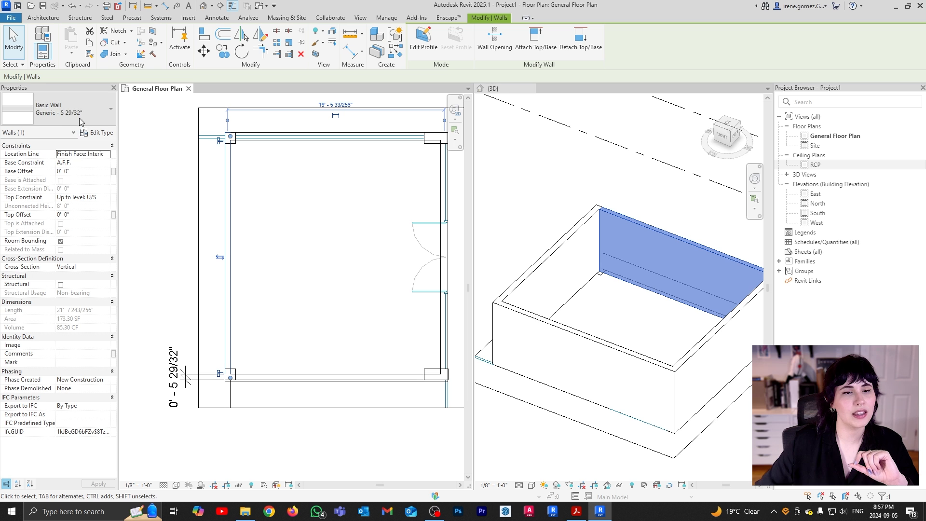
{"action": "left_click", "coordinate": [268, 377]}
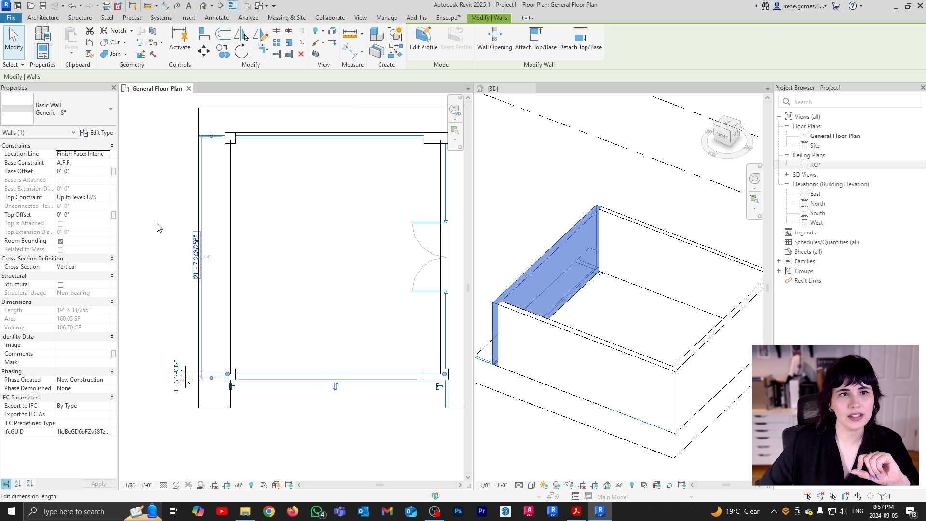
{"action": "key", "text": "Tab"}
{"action": "left_click", "coordinate": [292, 376]}
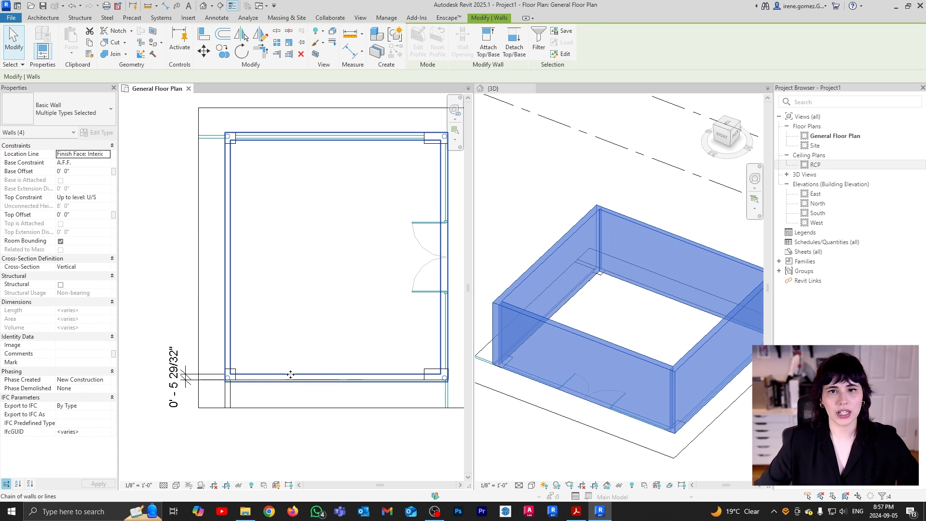
{"action": "left_click", "coordinate": [96, 109]}
{"action": "left_click", "coordinate": [96, 109]}
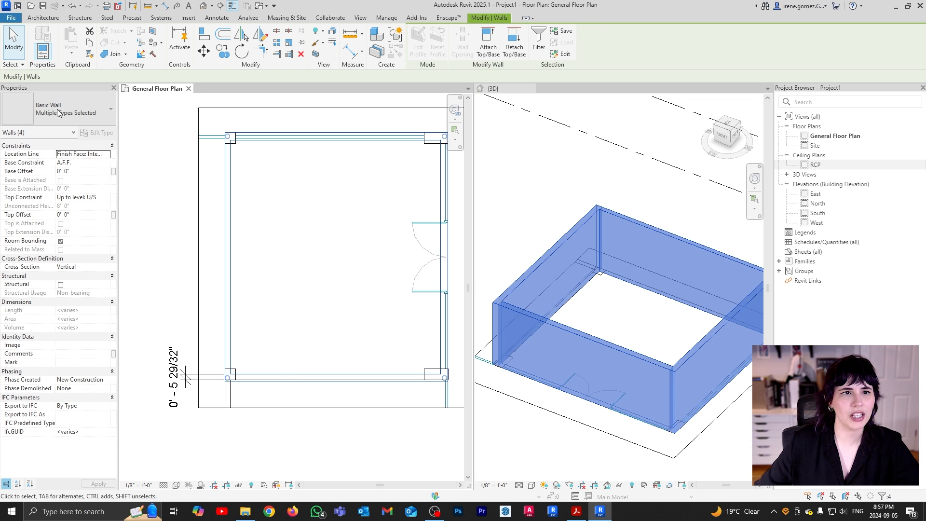
{"action": "left_click", "coordinate": [90, 115]}
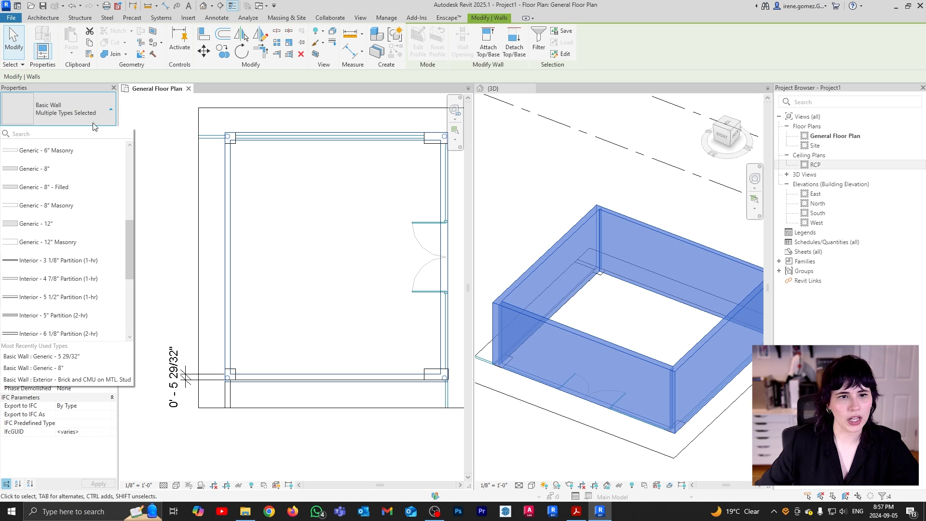
{"action": "scroll", "coordinate": [94, 212], "scroll_direction": "up", "scroll_amount": 2}
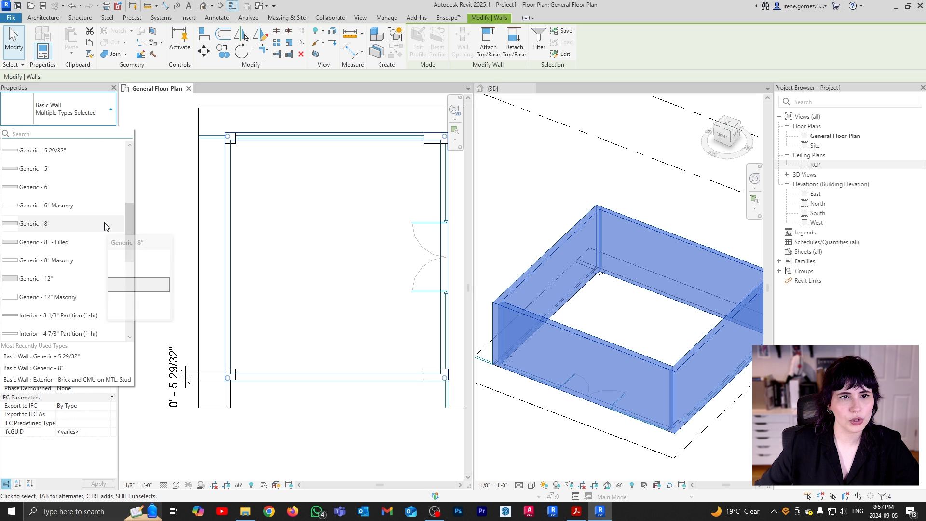
{"action": "mouse_move", "coordinate": [69, 208]}
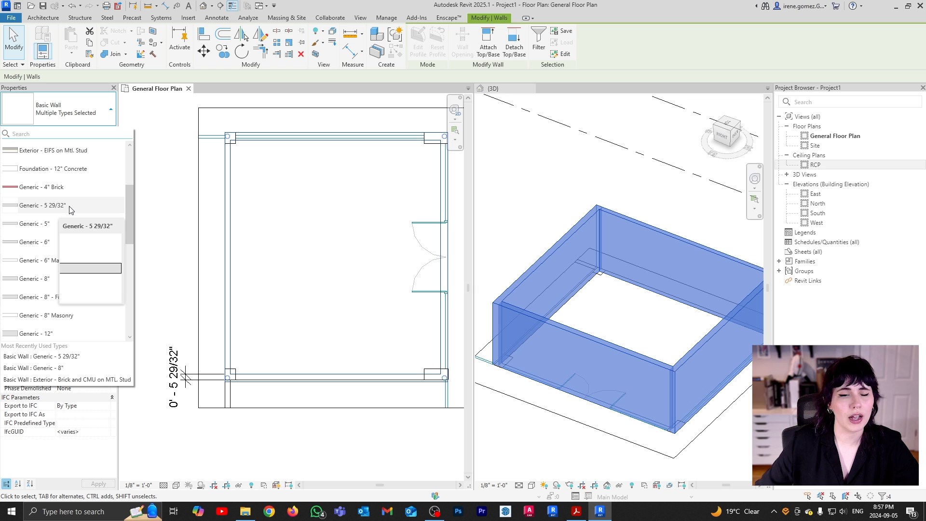
{"action": "left_click", "coordinate": [71, 208]}
{"action": "left_click", "coordinate": [346, 461]}
Set the location line of the upper wall in the floor plan to Finish Face: Exterior
{"action": "scroll", "coordinate": [377, 190], "scroll_direction": "up", "scroll_amount": 5}
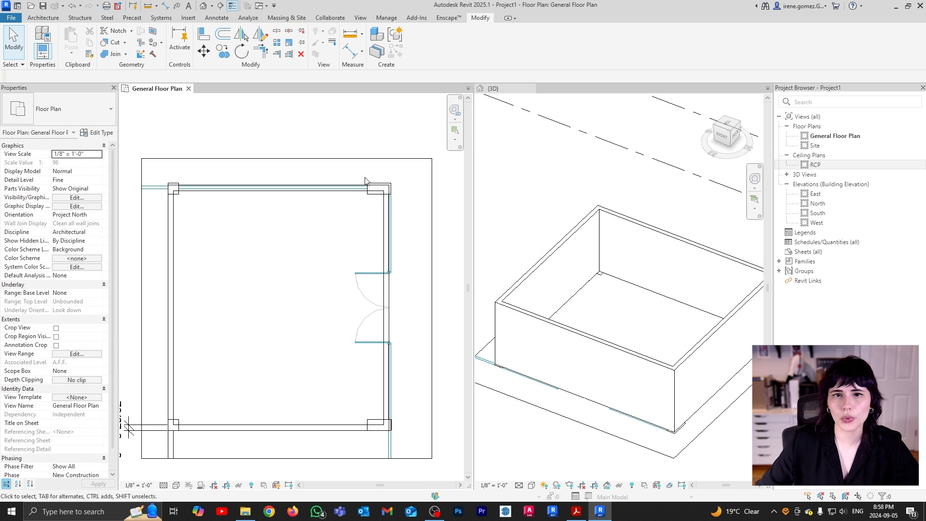
{"action": "scroll", "coordinate": [373, 185], "scroll_direction": "up", "scroll_amount": 1}
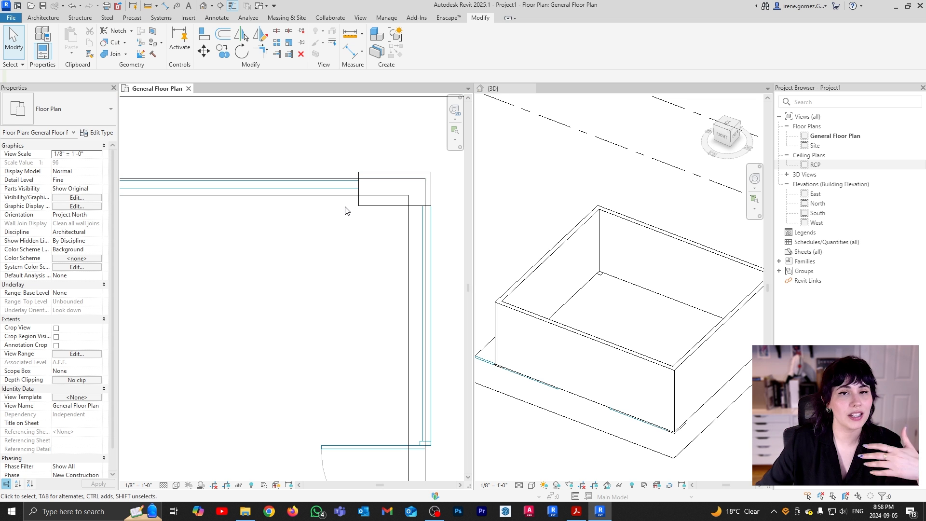
{"action": "left_click", "coordinate": [350, 194]}
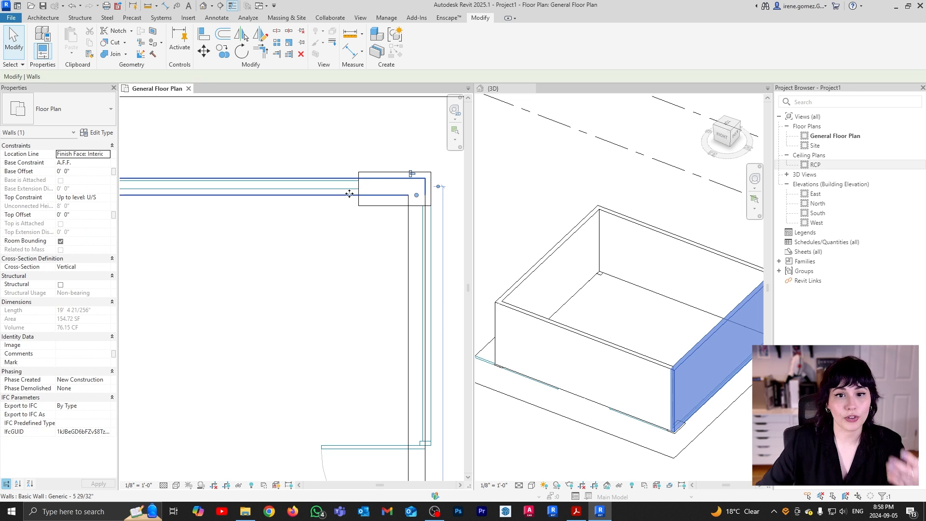
{"action": "left_click", "coordinate": [110, 157]}
{"action": "left_click", "coordinate": [104, 182]}
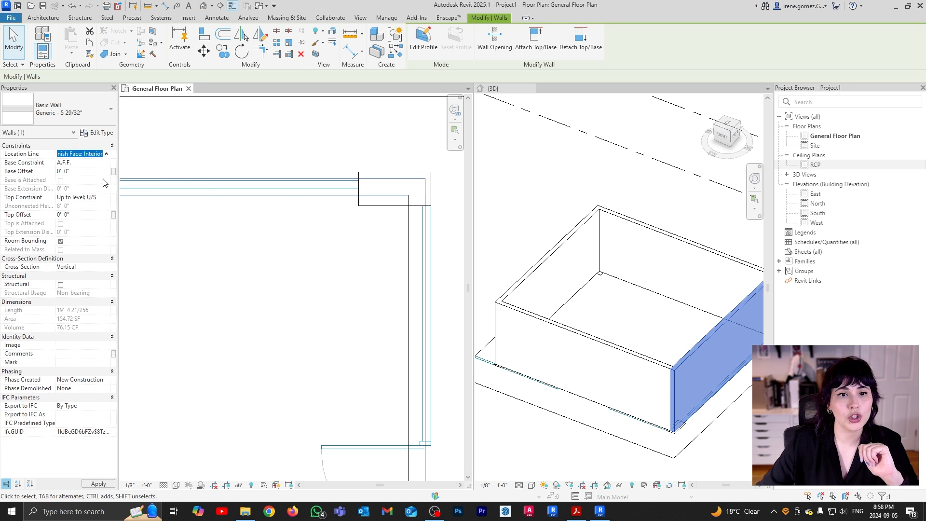
Align the upper wall's exterior face with the outer line of the imported plan
{"action": "key", "text": "a"}
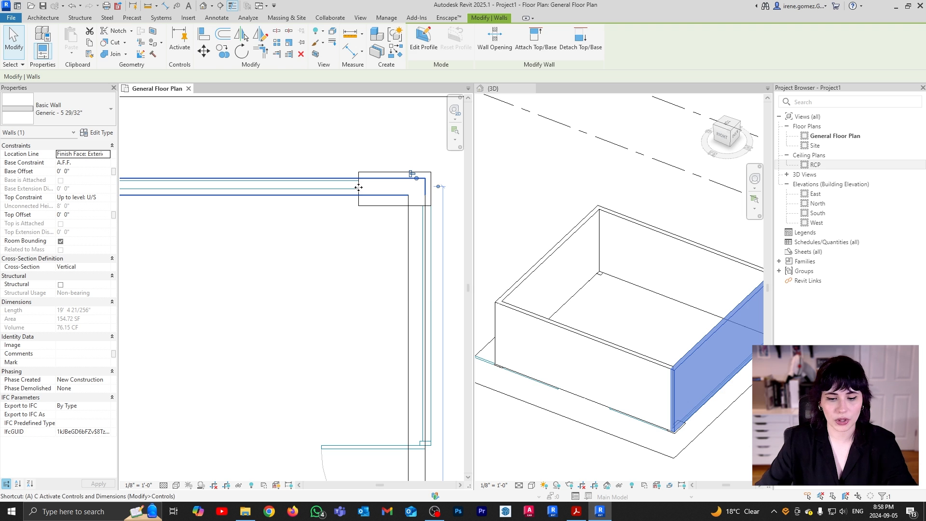
{"action": "key", "text": "l"}
{"action": "key", "text": "Escape"}
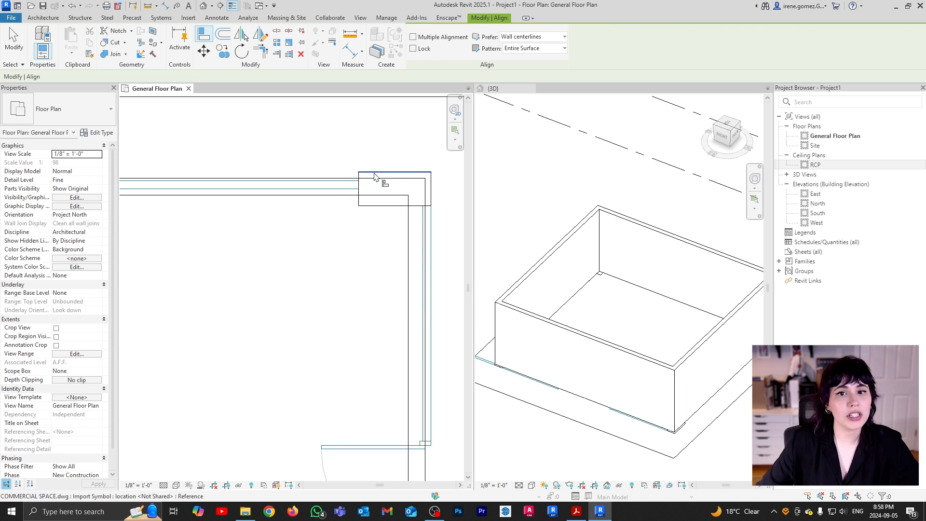
{"action": "left_click", "coordinate": [373, 176]}
{"action": "left_click", "coordinate": [378, 180]}
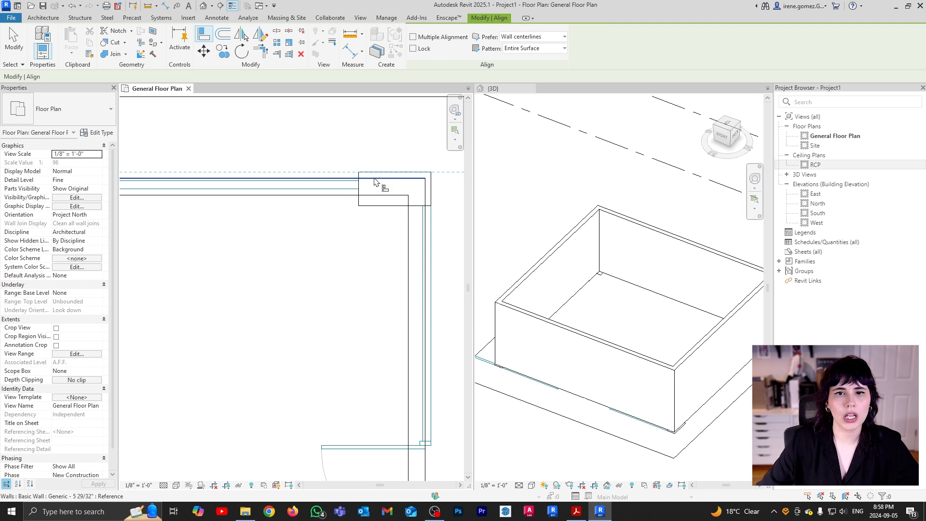
{"action": "key", "text": "Escape"}
Set the location line of the right wall, along the double door, to Finish Face: Exterior
{"action": "left_click", "coordinate": [425, 242]}
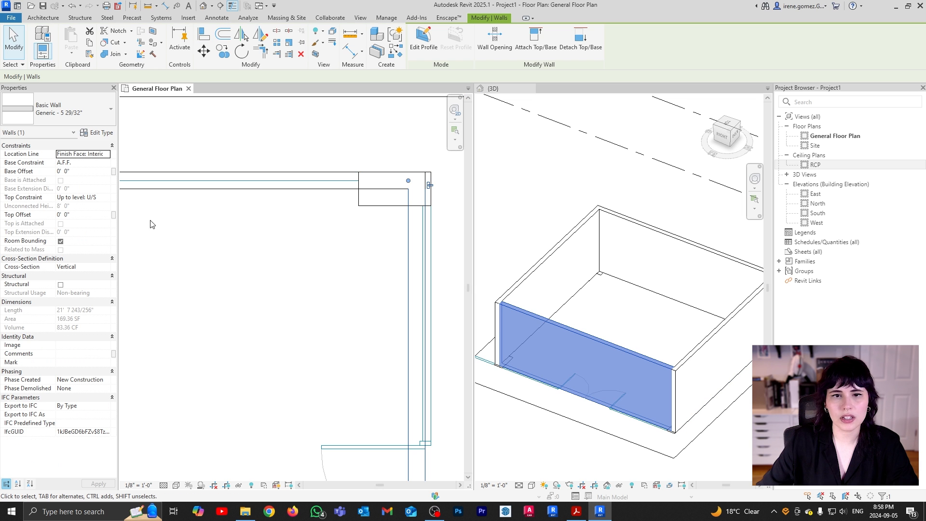
{"action": "left_click", "coordinate": [107, 154]}
{"action": "left_click", "coordinate": [94, 177]}
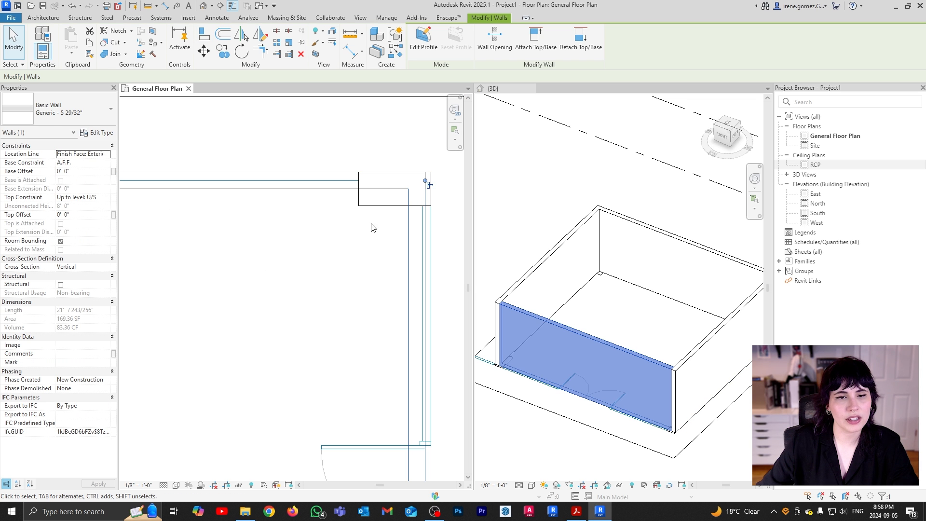
Align the right wall's exterior face with the outer line of the imported plan
{"action": "key", "text": "Escape"}
{"action": "key", "text": "a"}
{"action": "key", "text": "l"}
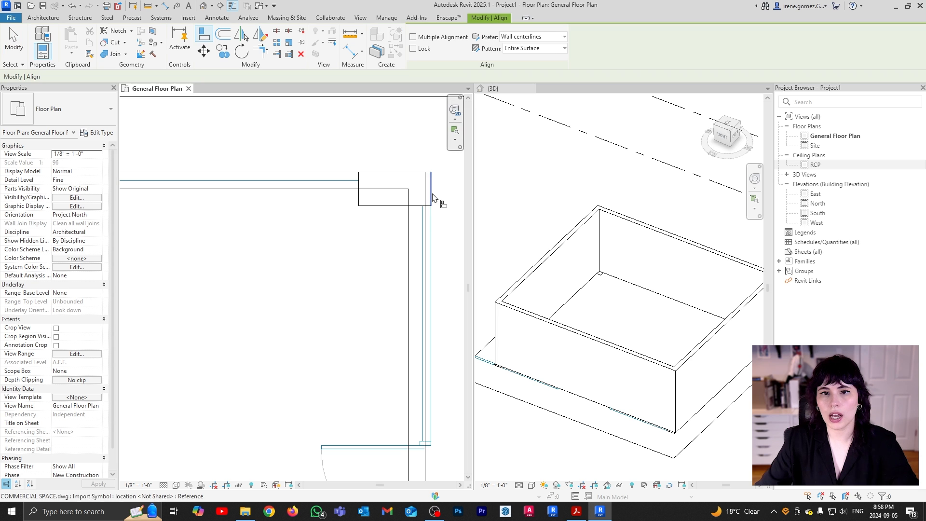
{"action": "left_click", "coordinate": [430, 232]}
{"action": "left_click", "coordinate": [425, 232]}
{"action": "key", "text": "Escape"}
Delete the wall thickness dimension beside the lower-left corner of the floor plan
{"action": "scroll", "coordinate": [358, 228], "scroll_direction": "down", "scroll_amount": 2}
{"action": "scroll", "coordinate": [359, 227], "scroll_direction": "down", "scroll_amount": 2}
{"action": "key", "text": "d"}
{"action": "key", "text": "i"}
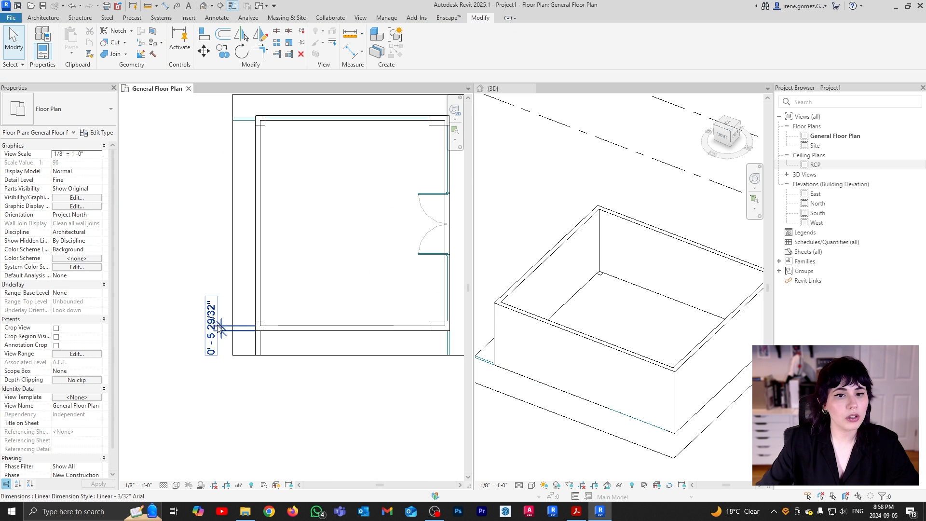
{"action": "key", "text": "Escape"}
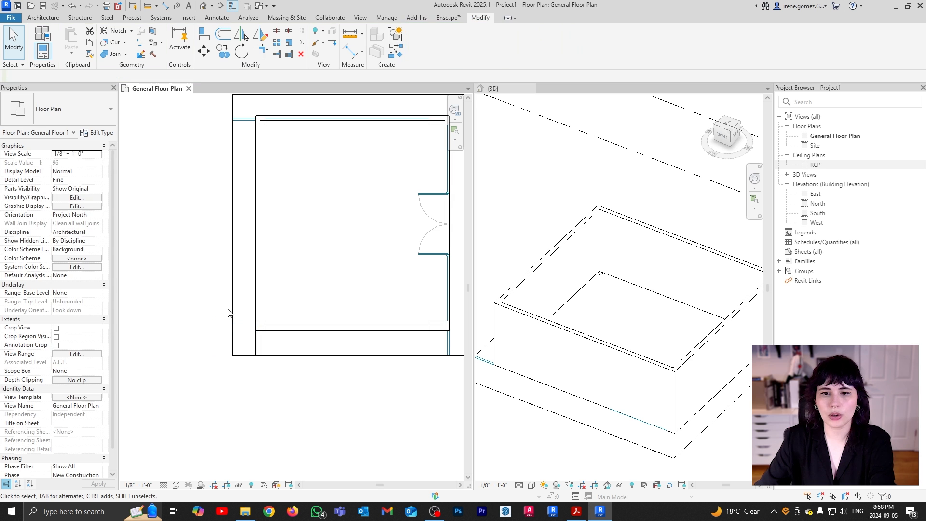
Switch the floor plan's visual style to Hidden Line and orbit the 3D view to check the walls
{"action": "middle_click_drag", "start_coordinate": [396, 309], "coordinate": [328, 338]}
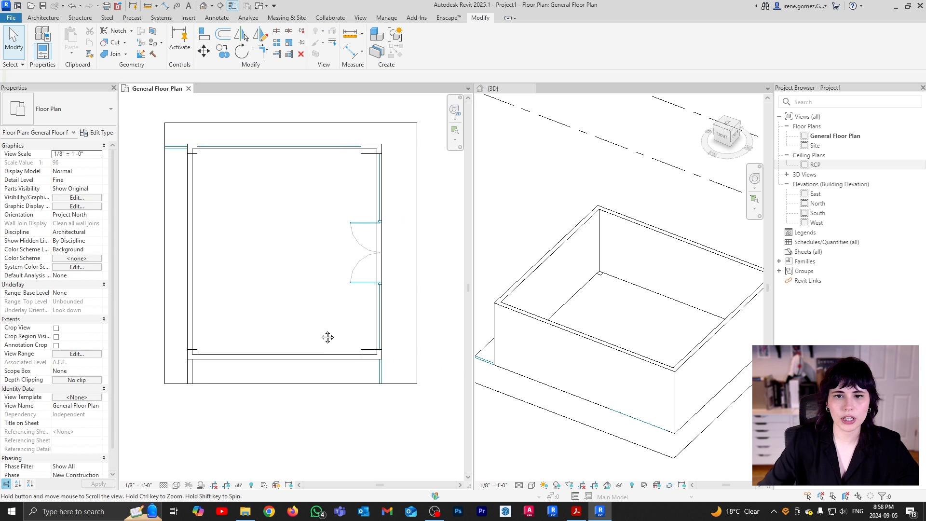
{"action": "left_click", "coordinate": [176, 486]}
{"action": "left_click", "coordinate": [194, 436]}
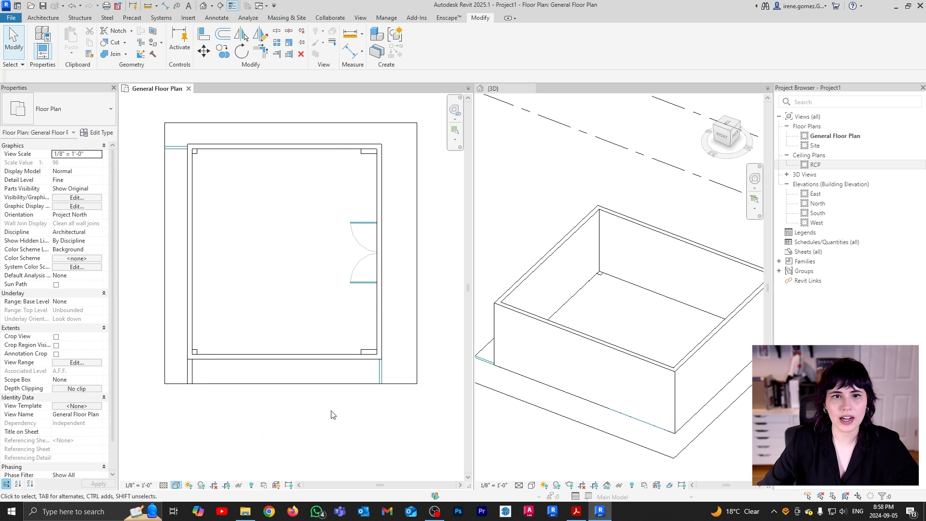
{"action": "middle_click_drag", "start_coordinate": [659, 403], "coordinate": [660, 370], "text": "shift"}
{"action": "left_click", "coordinate": [365, 359]}
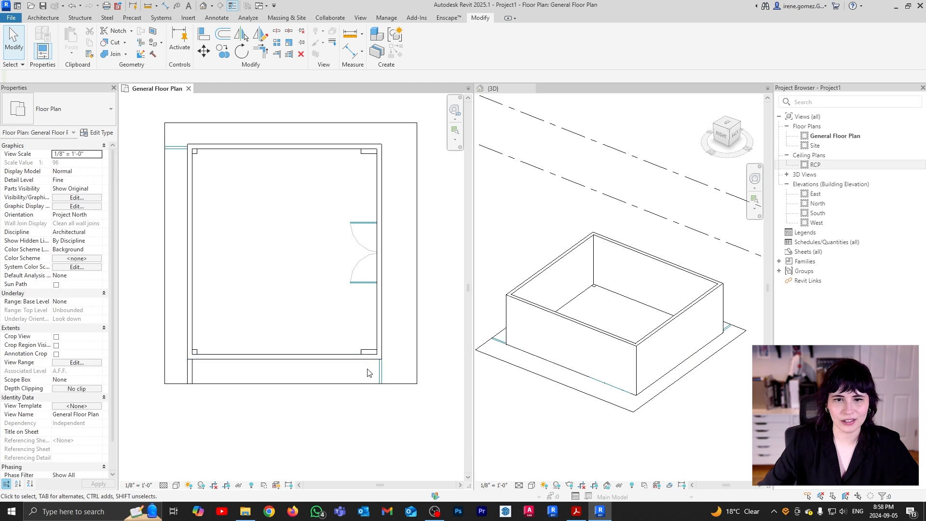